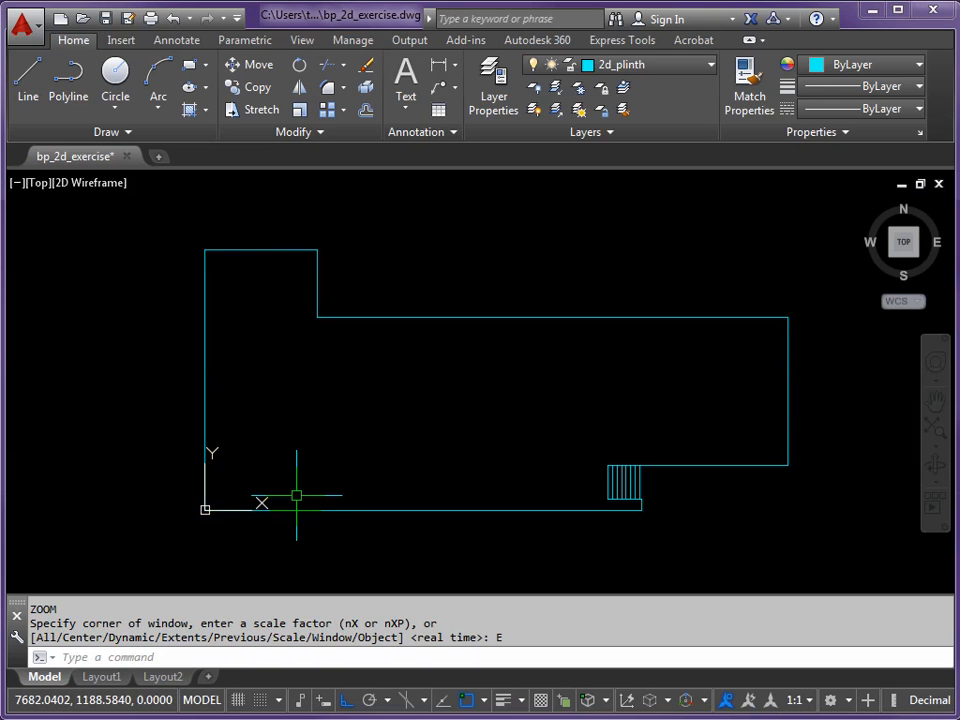
- Offset the top, left and bottom edges of the plinth outline inward by 600
mouse_move(264, 452)
middle_mouse_down()
mouse_move(390, 461)
mouse_move(386, 431)
mouse_move(399, 467)
mouse_move(407, 461)
middle_mouse_up()
scroll(390, 461, "up", 2)
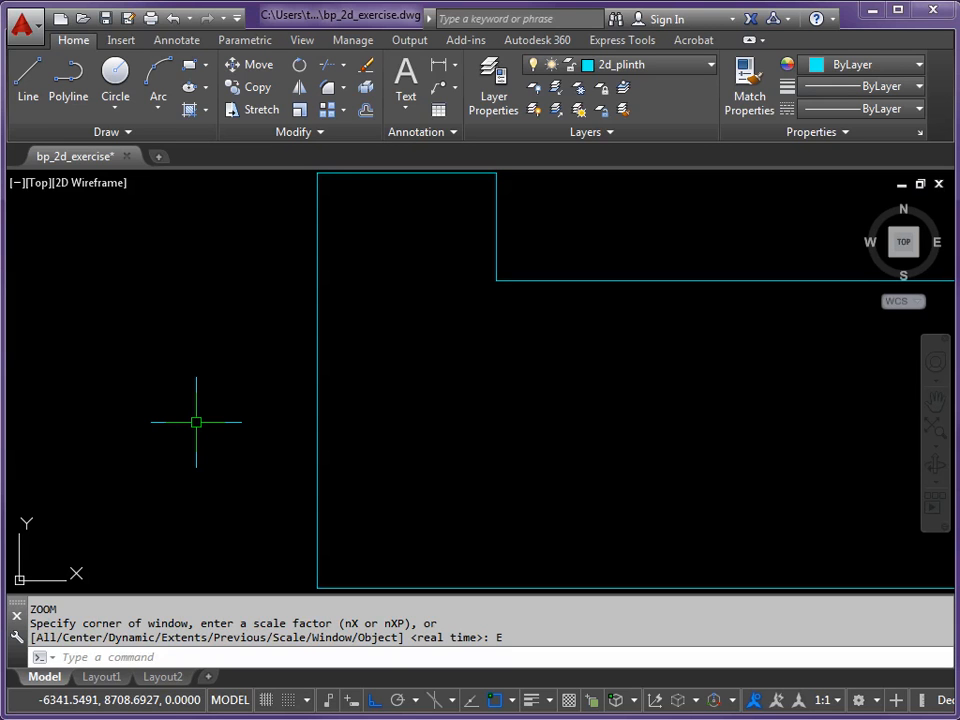
type("o")
key("Return")
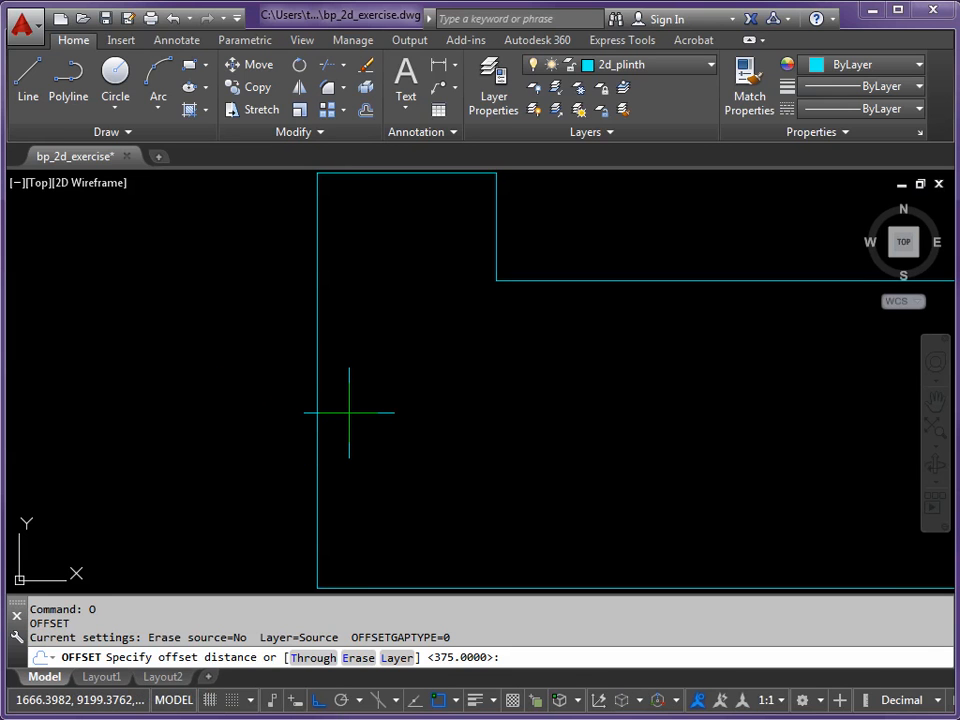
type("600")
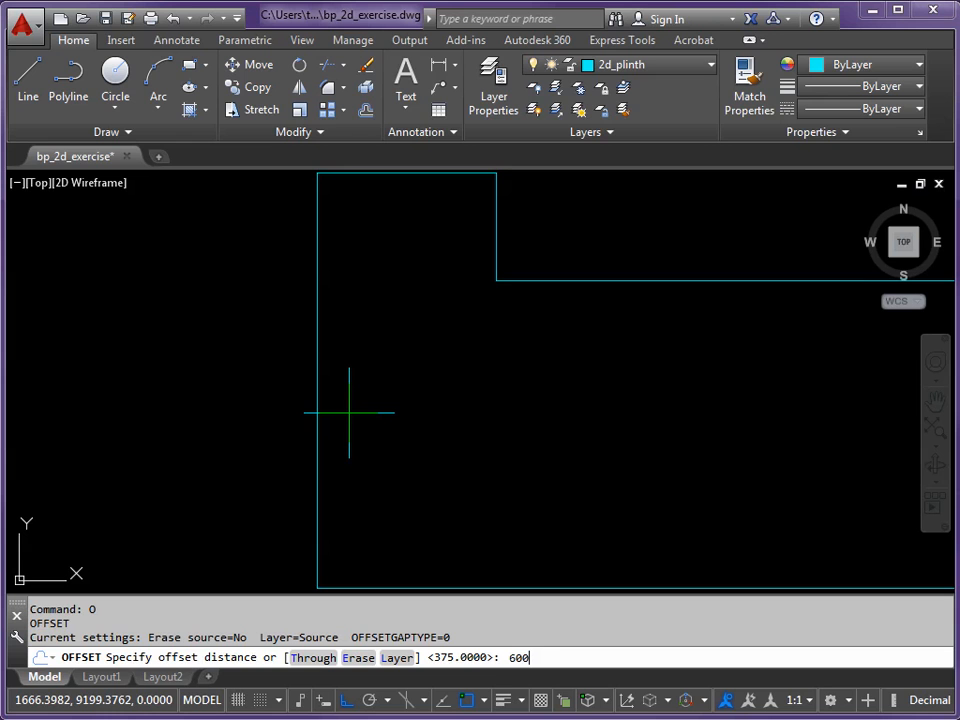
key("Return")
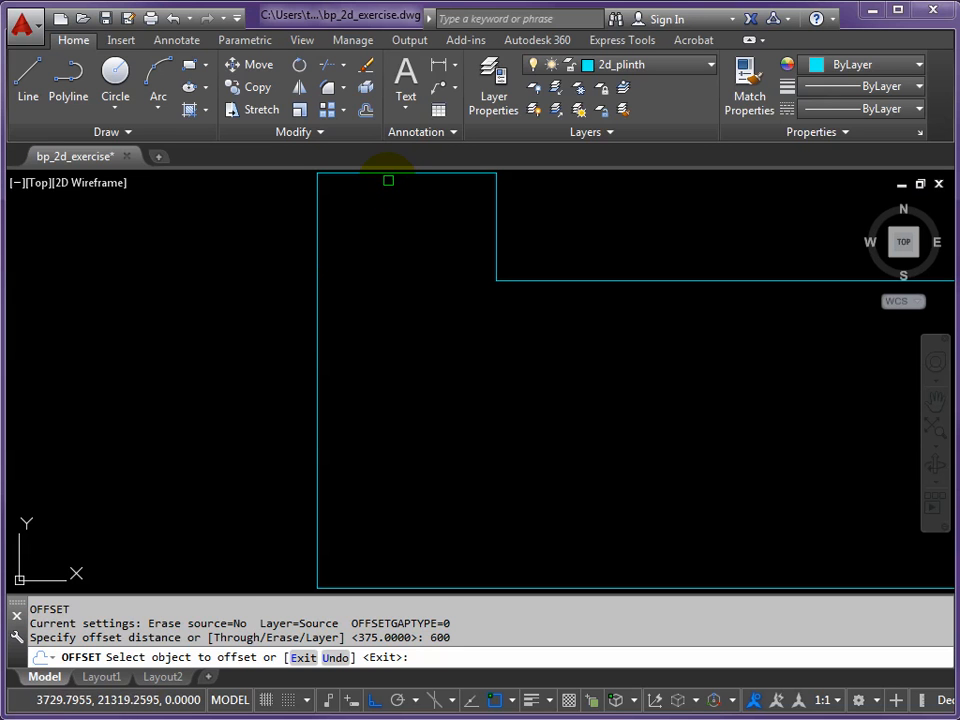
left_click(389, 176)
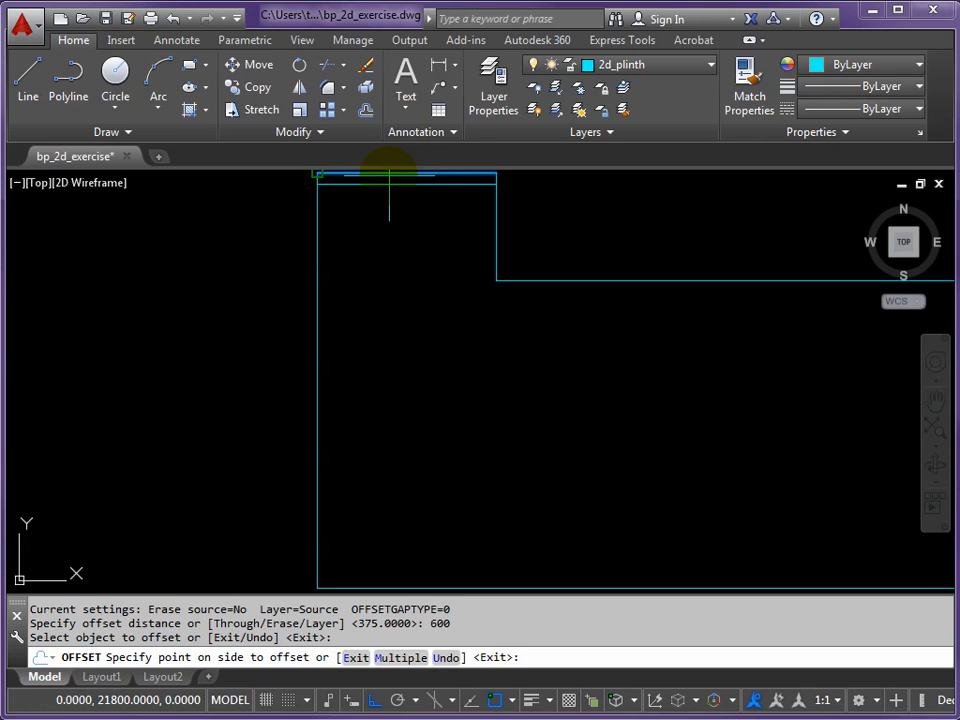
left_click(391, 229)
left_click(313, 296)
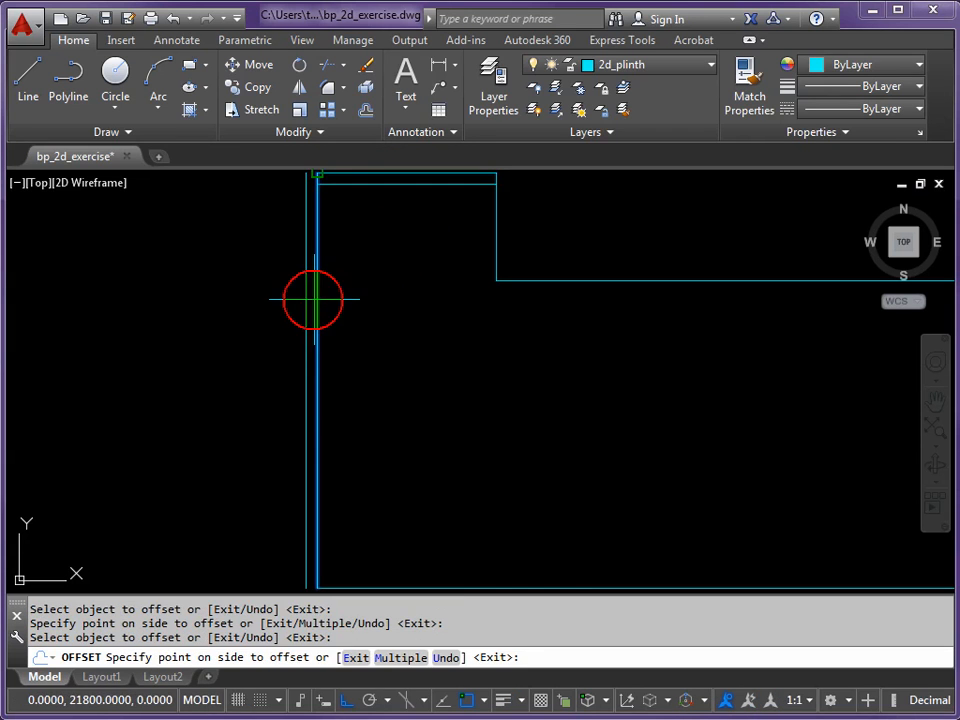
left_click(397, 302)
left_click(403, 588)
left_click(402, 505)
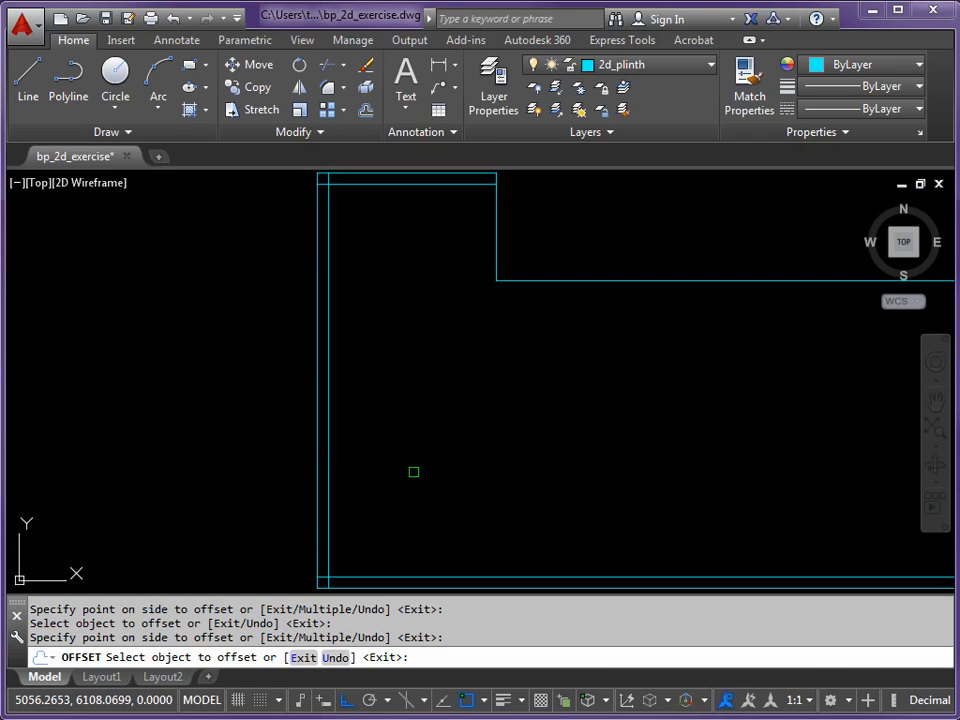
key("Return")
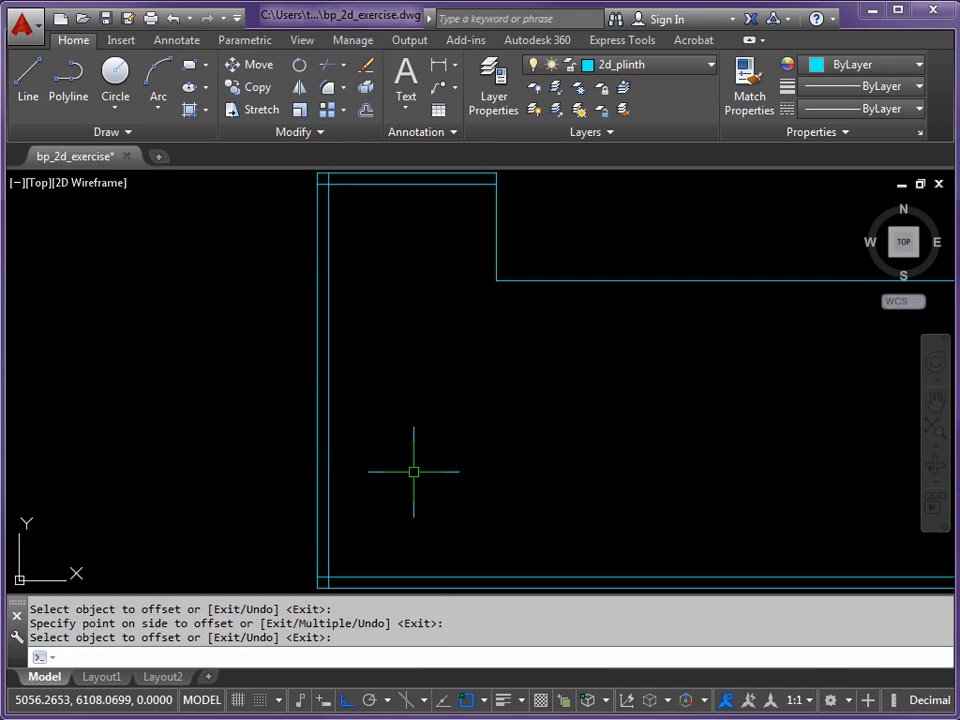
- Offset the three new inner lines at the top, left and bottom of the plinth further inward by 250
key("Return")
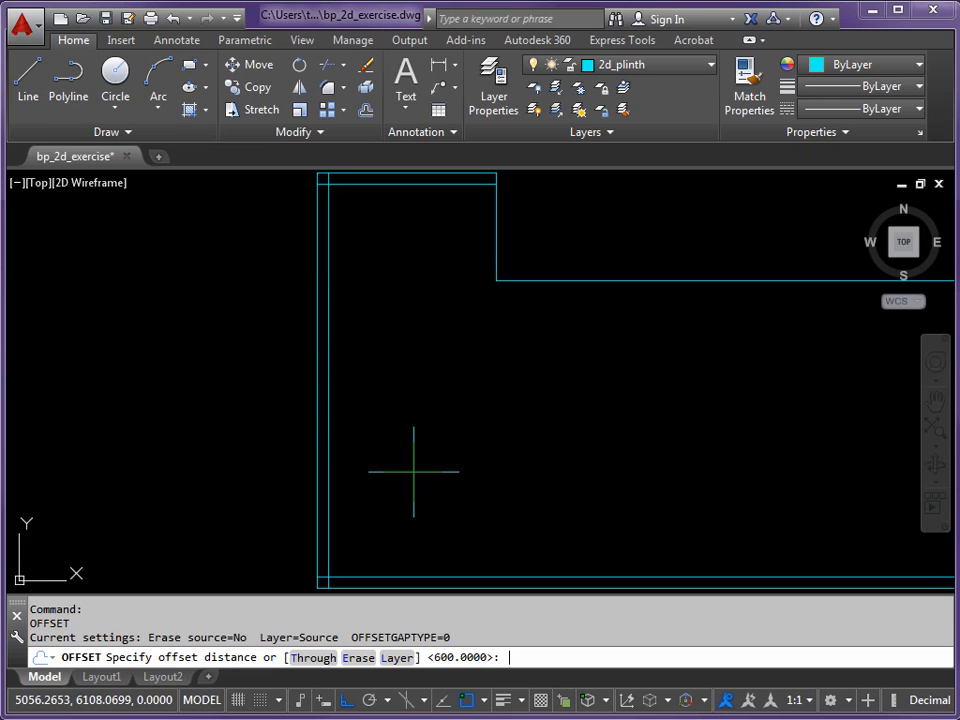
type("250")
key("Return")
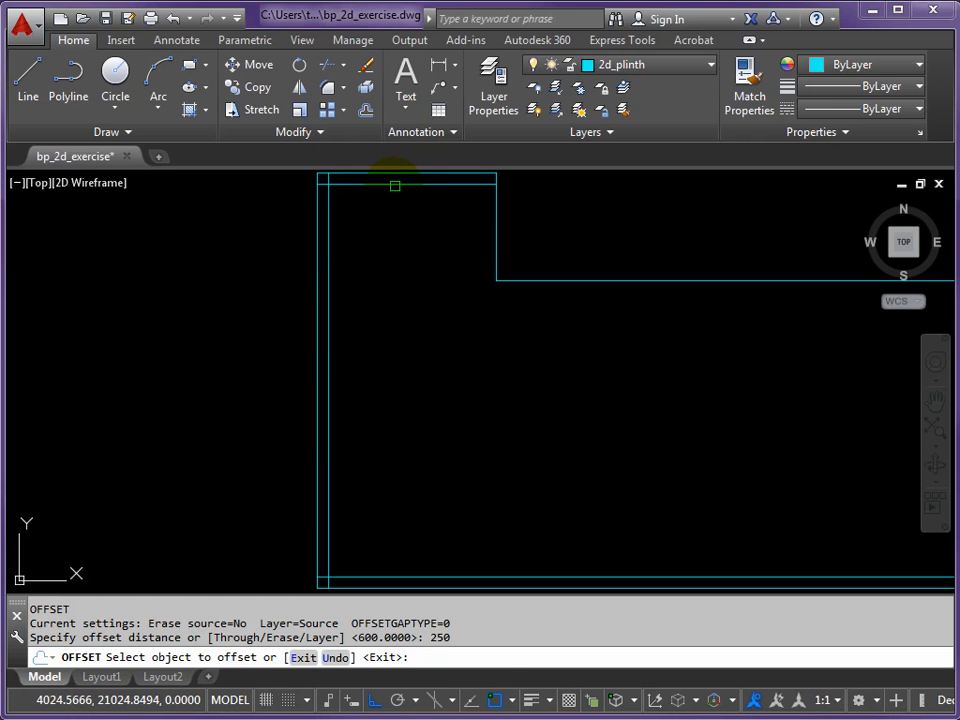
left_click(394, 184)
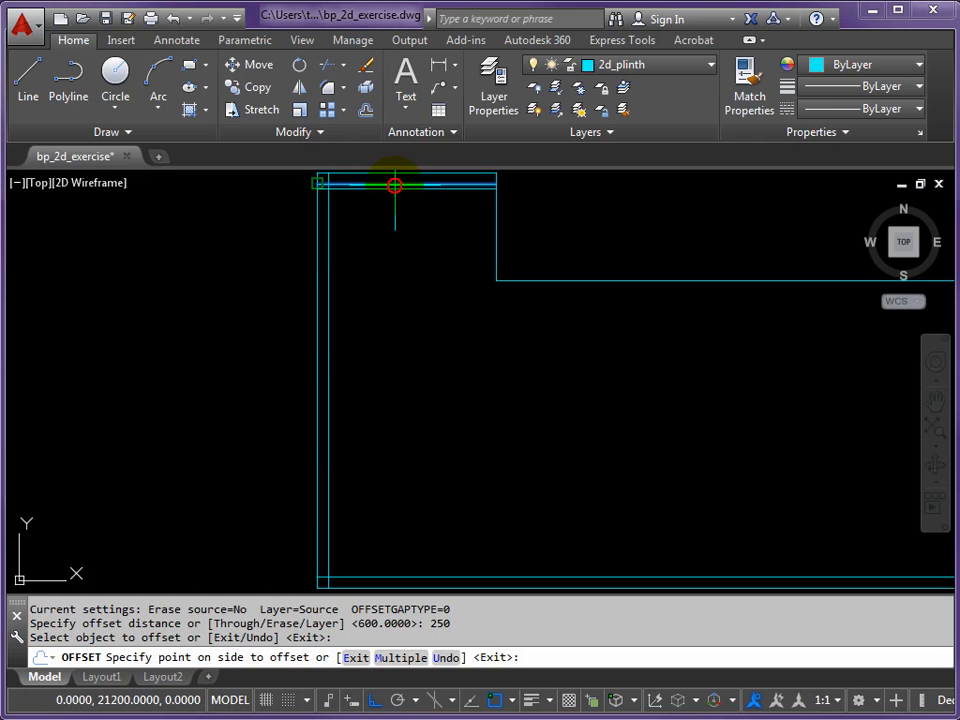
left_click(403, 236)
left_click(329, 298)
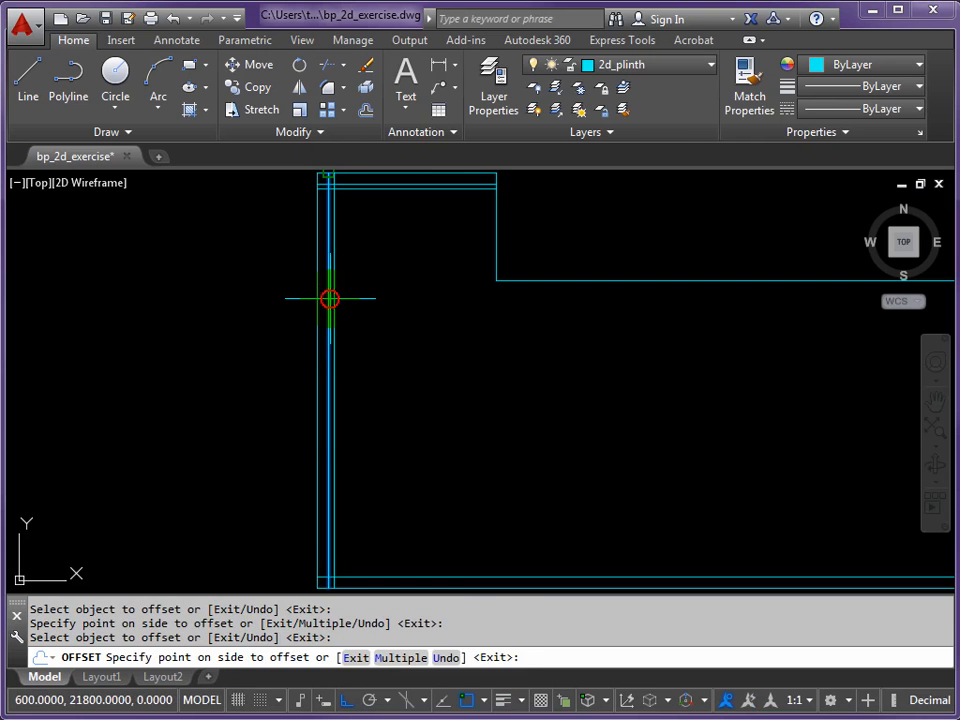
left_click(410, 300)
left_click(426, 578)
left_click(422, 506)
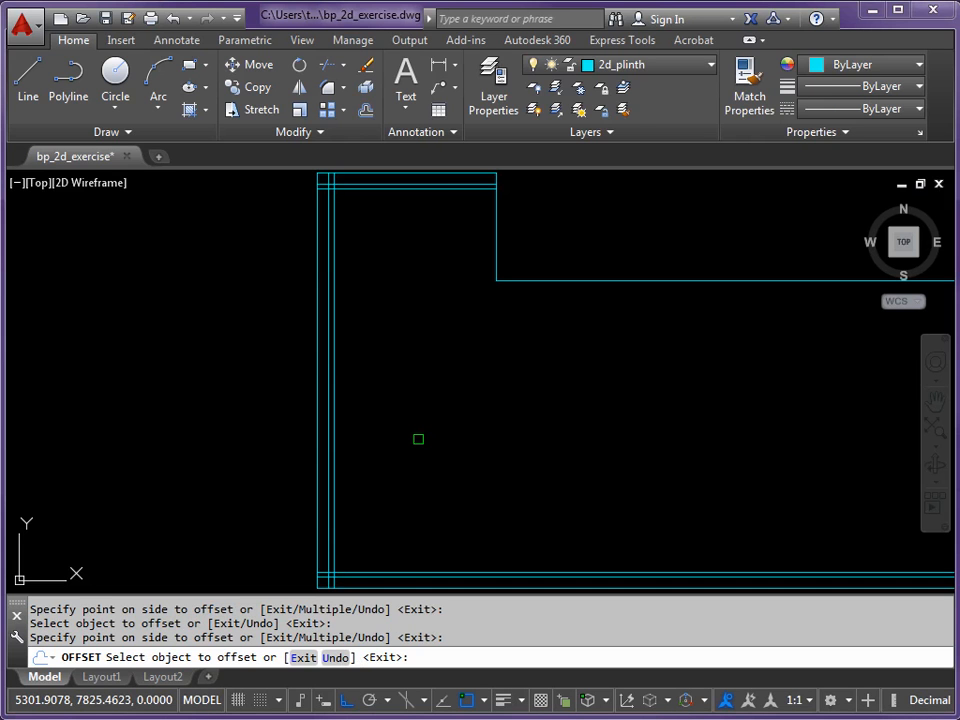
key("Escape")
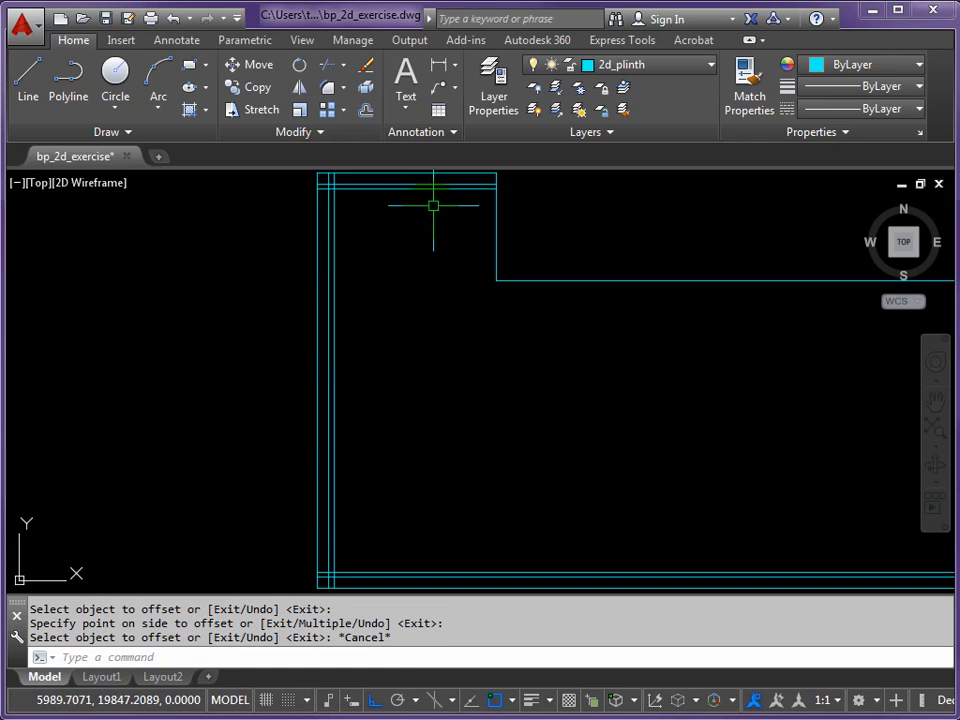
left_click(436, 572)
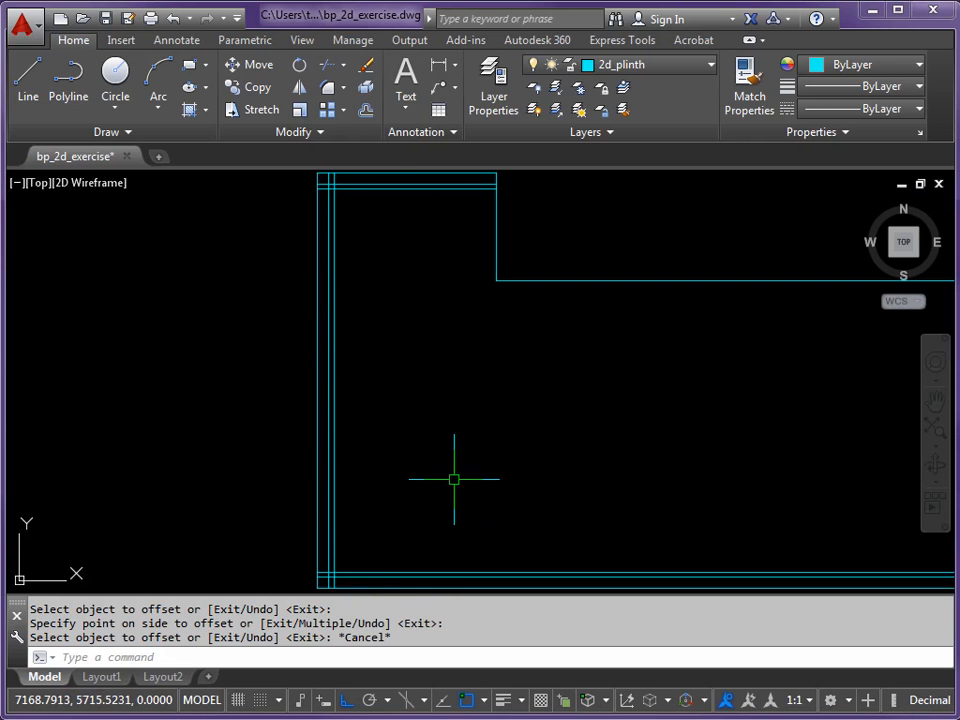
left_click(358, 184)
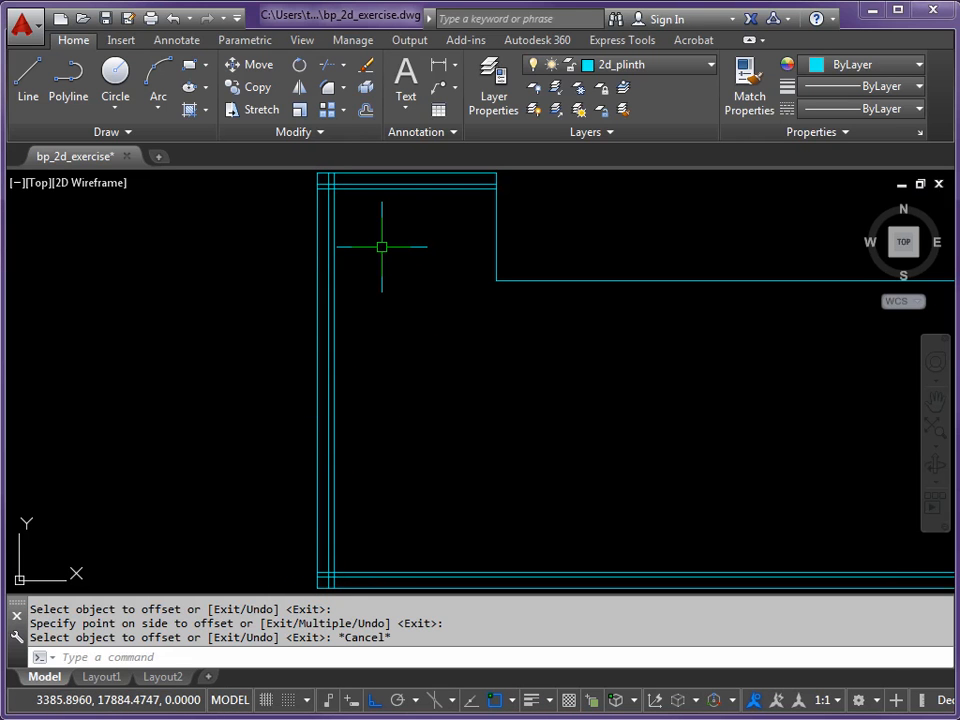
- Trim the two innermost offset lines against each other at the plinth's upper-left corner, removing both overhanging ends
middle_click_drag(381, 246, 482, 402)
scroll(436, 363, "up", 8)
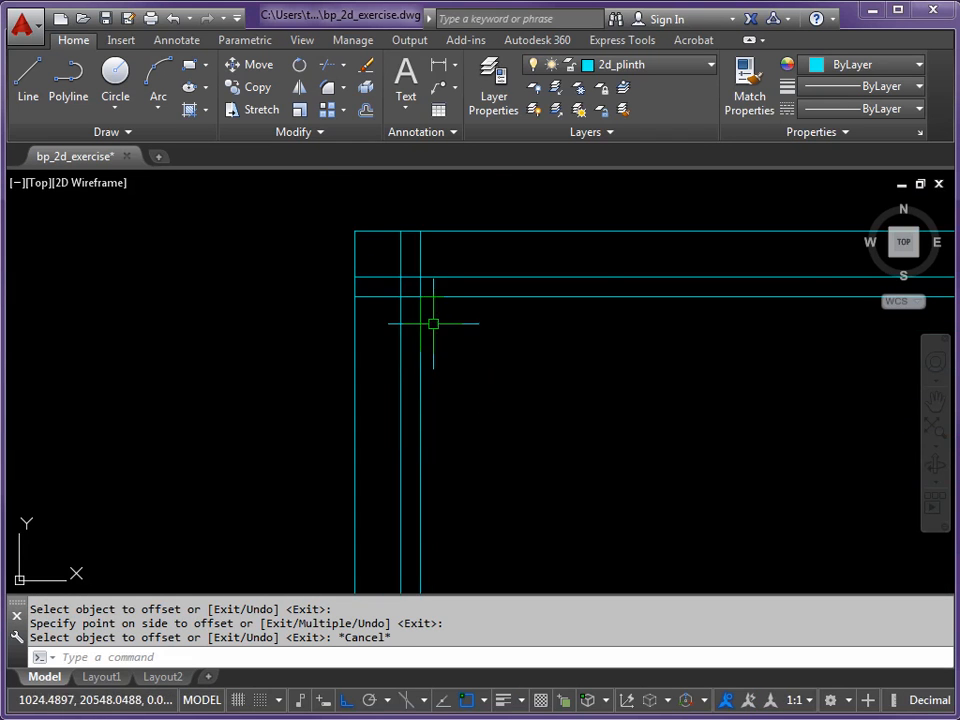
middle_click_drag(452, 365, 484, 379)
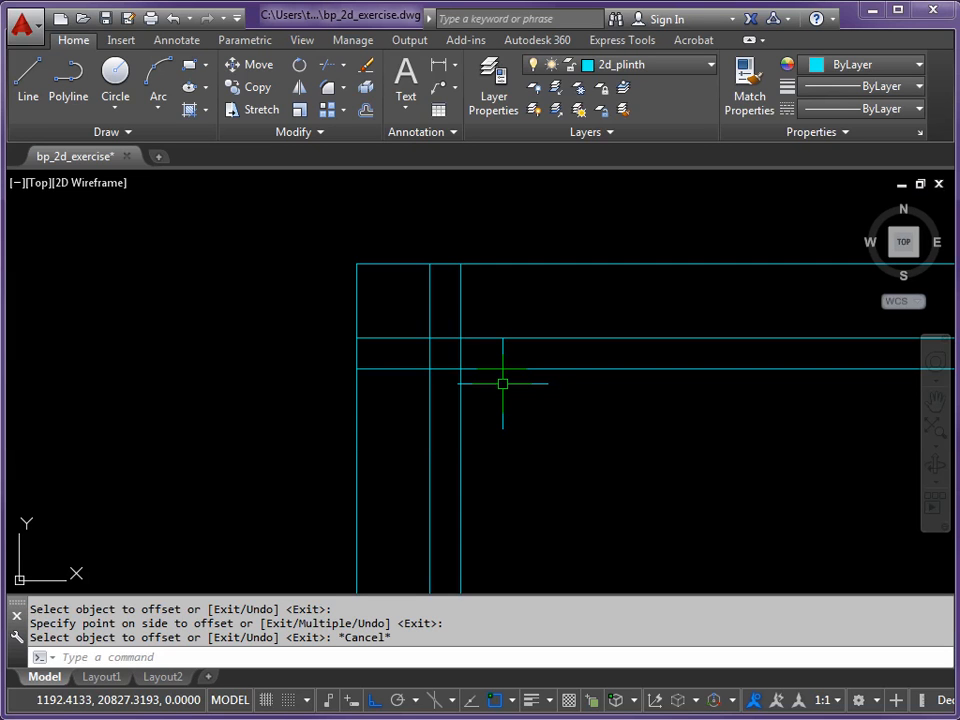
type("TR")
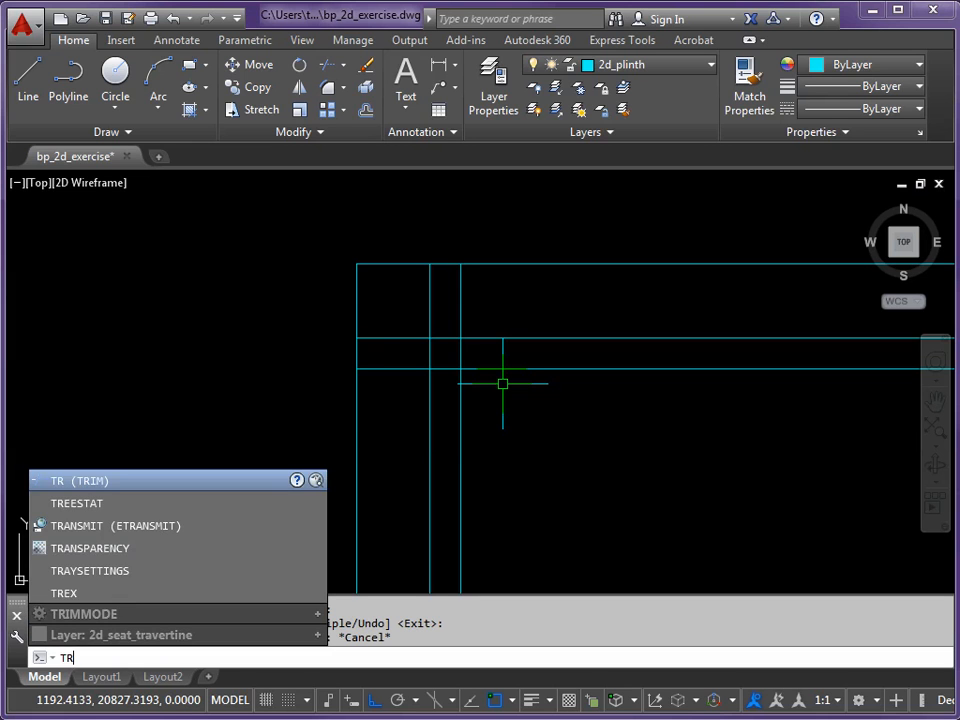
key("Return")
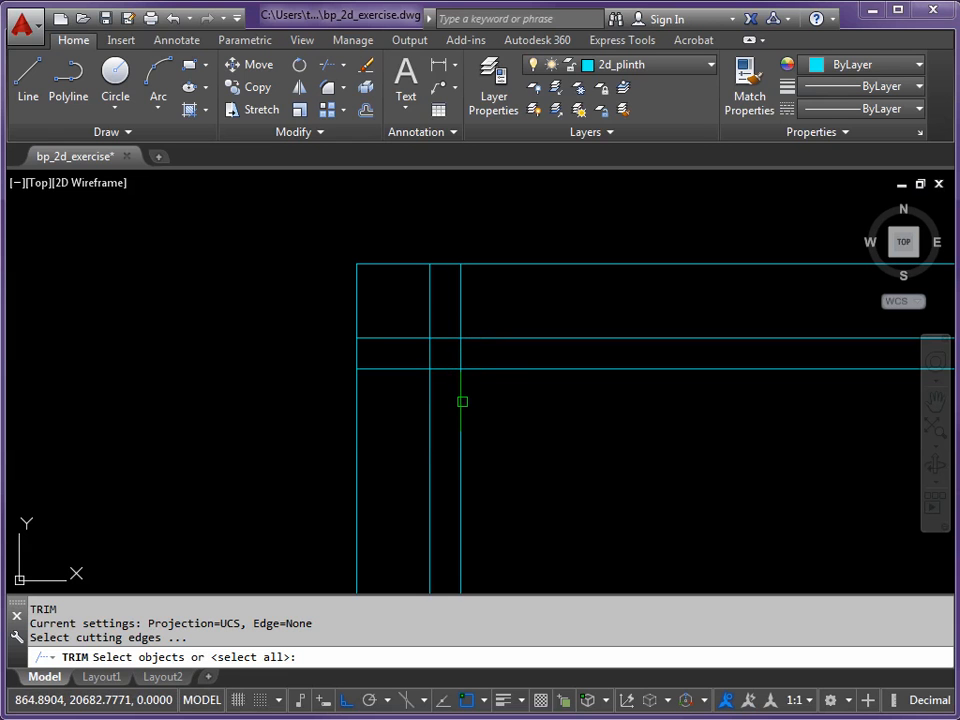
left_click(462, 410)
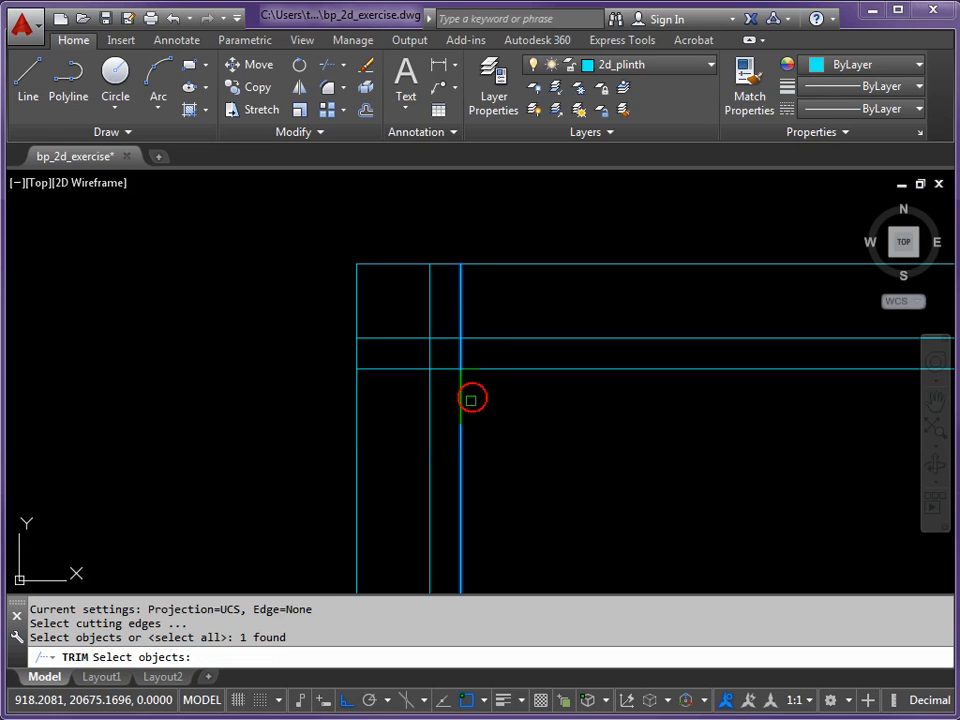
left_click(493, 369)
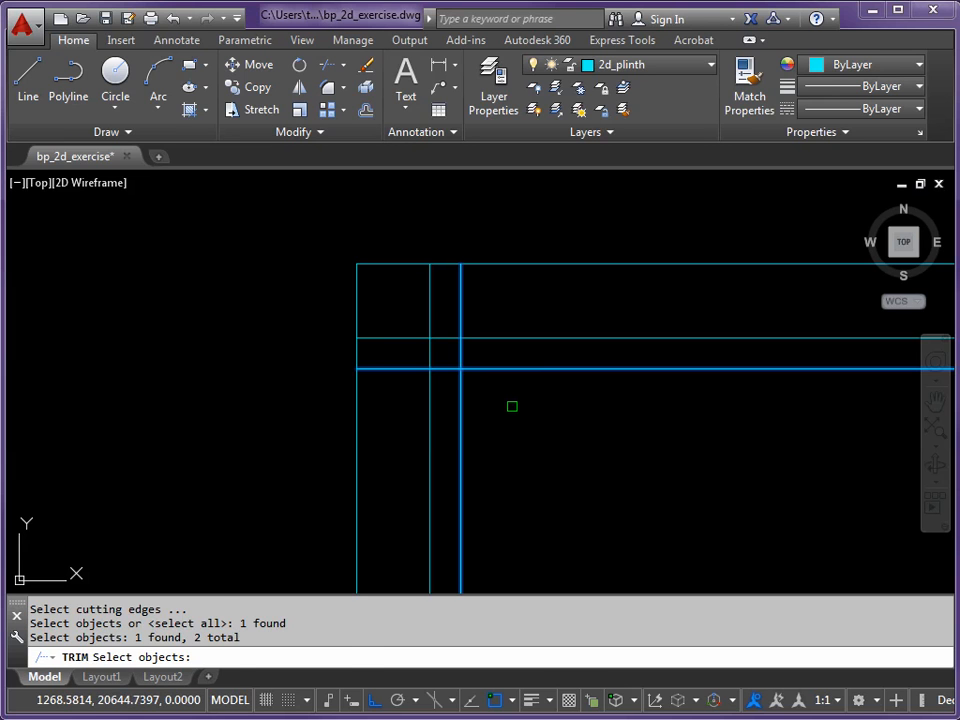
key("Return")
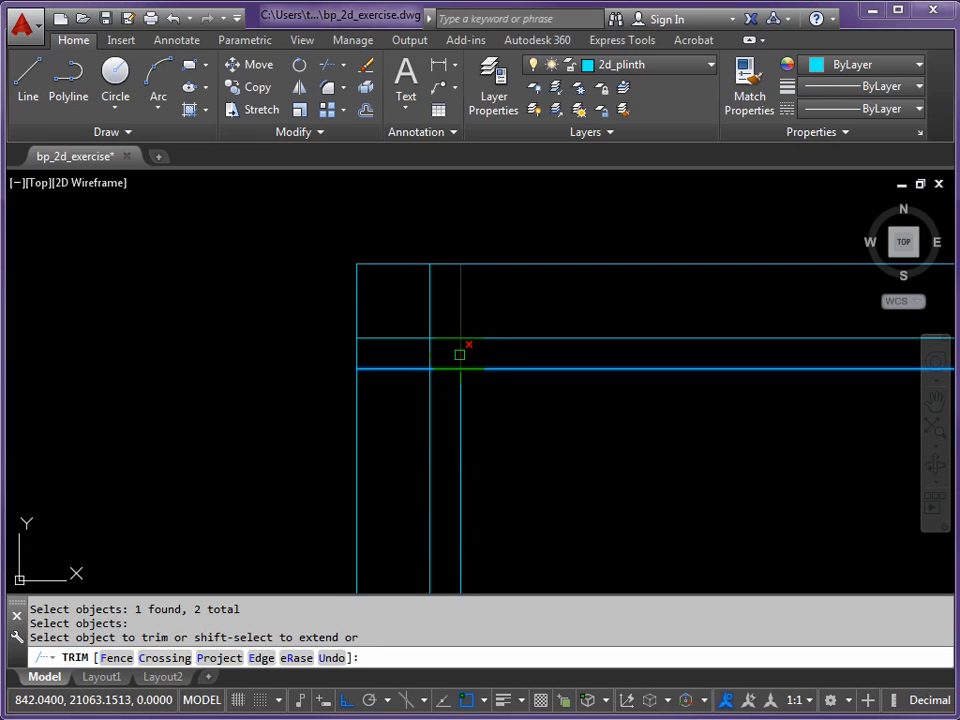
left_click(459, 354)
left_click(444, 368)
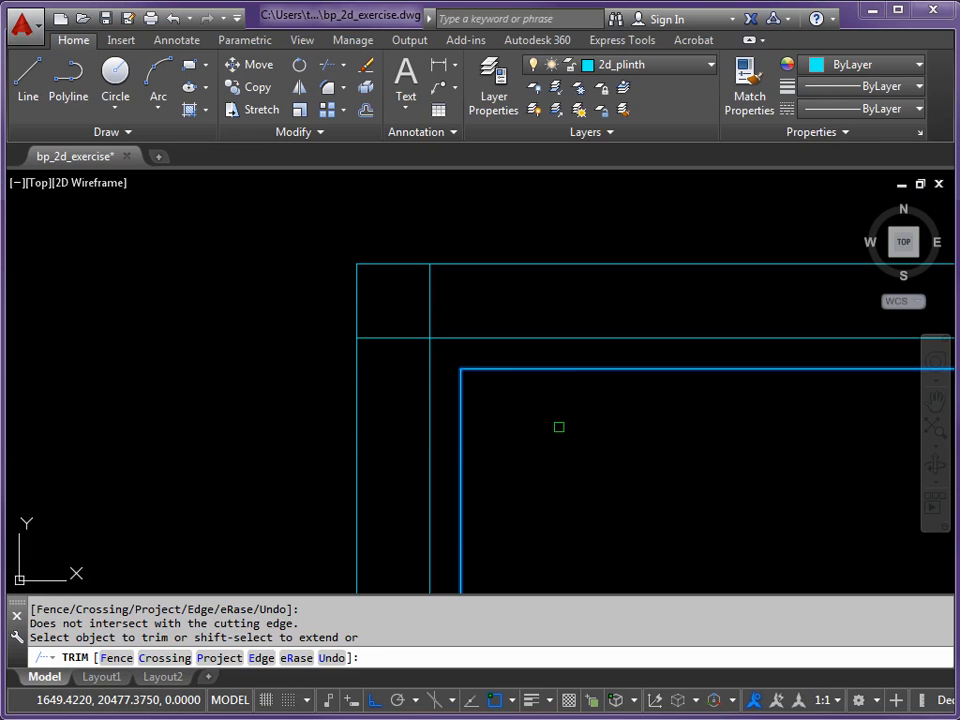
key("Return")
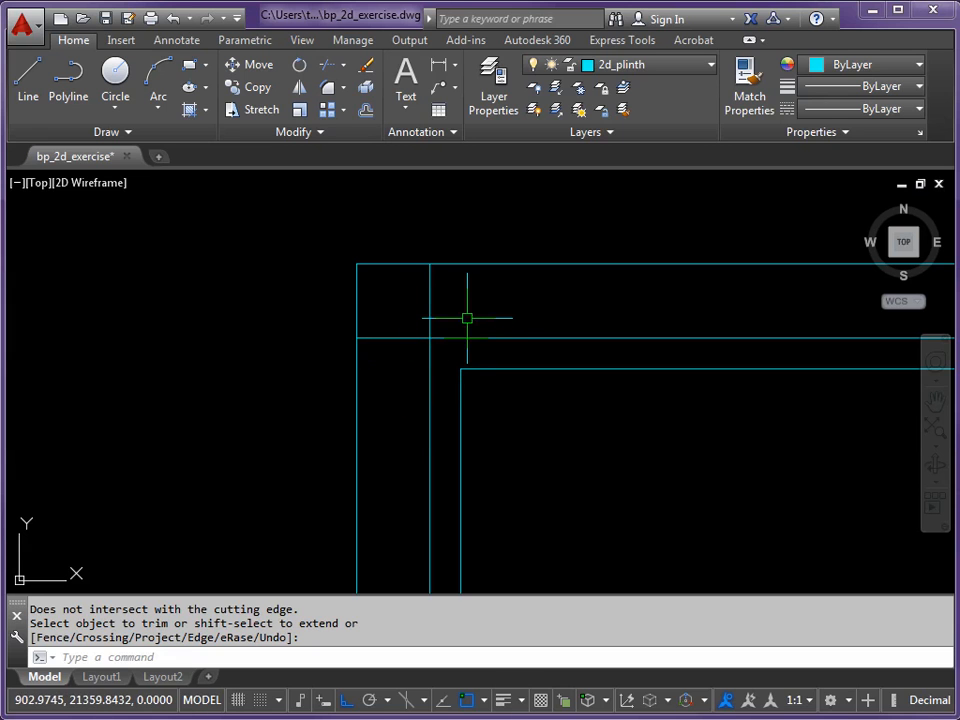
- Fillet the two 600-offset lines with radius 0 into a sharp corner at the plinth's upper left
type("F")
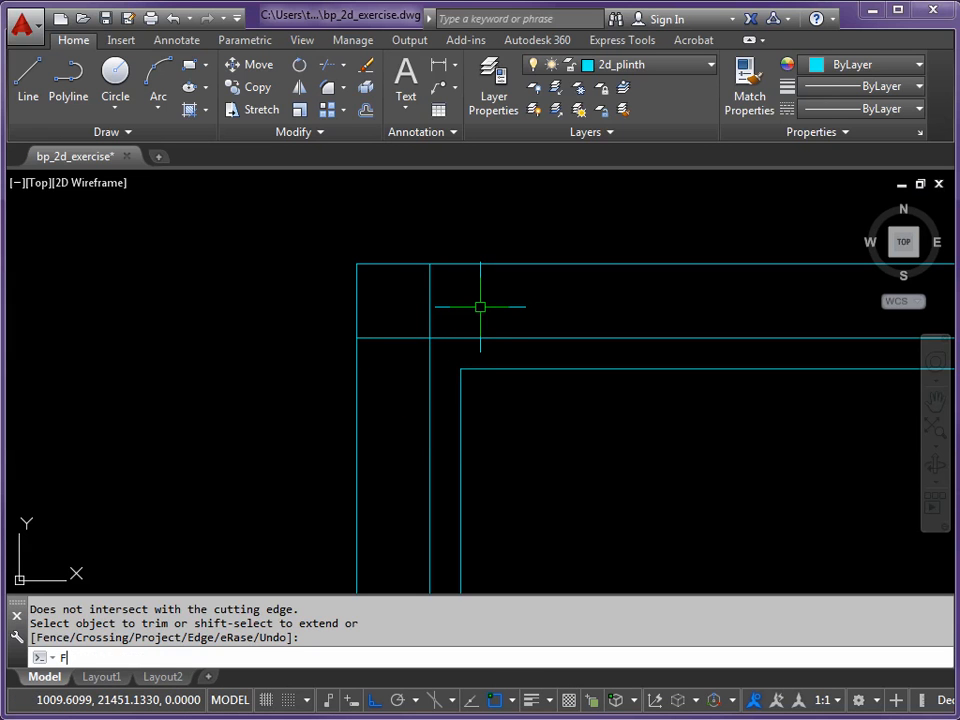
key("Return")
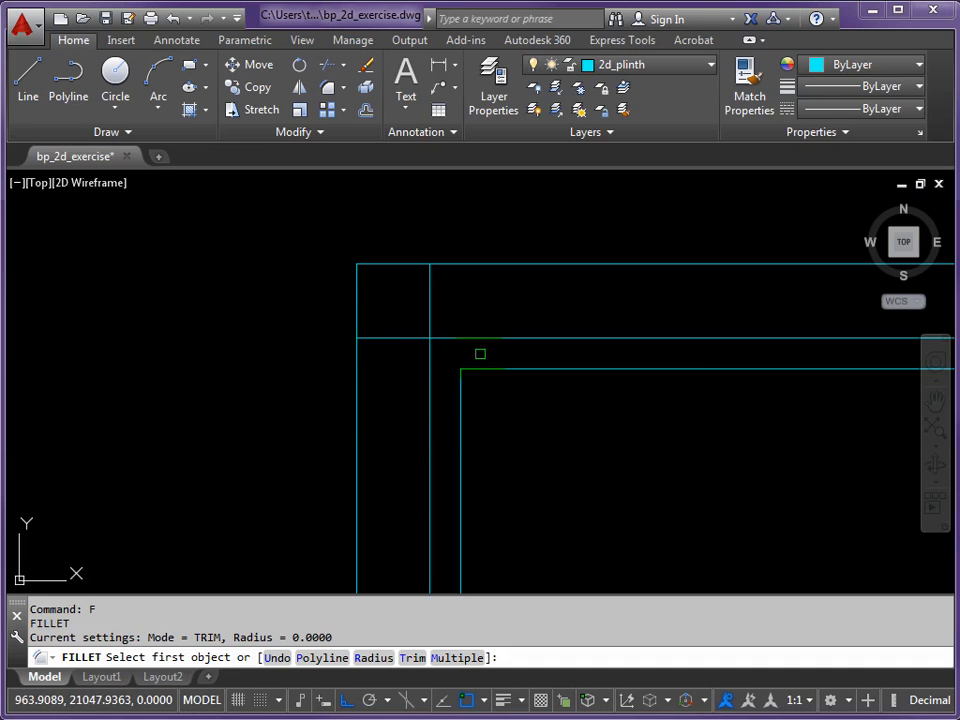
left_click(510, 339)
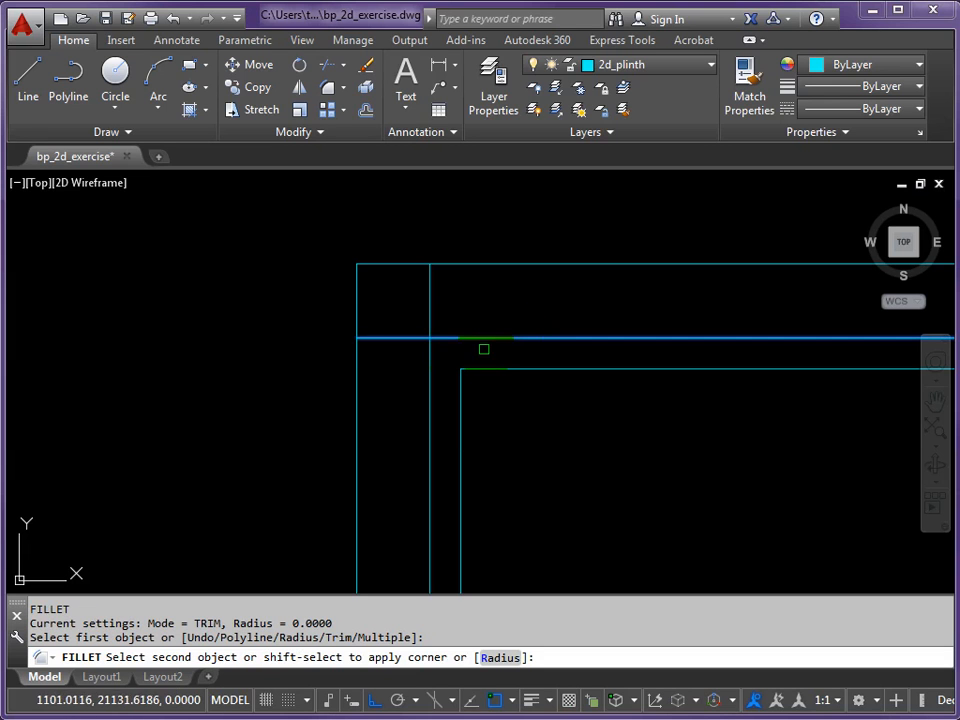
left_click(430, 398)
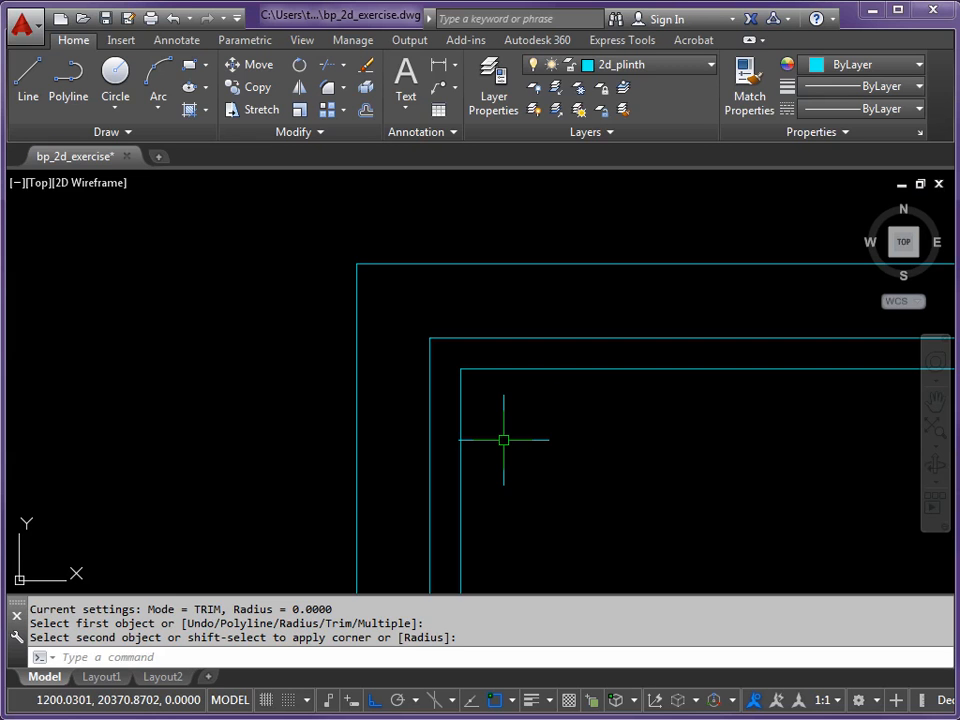
- Stretch the upper end of the innermost vertical line downward to open a gap at the upper-left corner
left_click(460, 404)
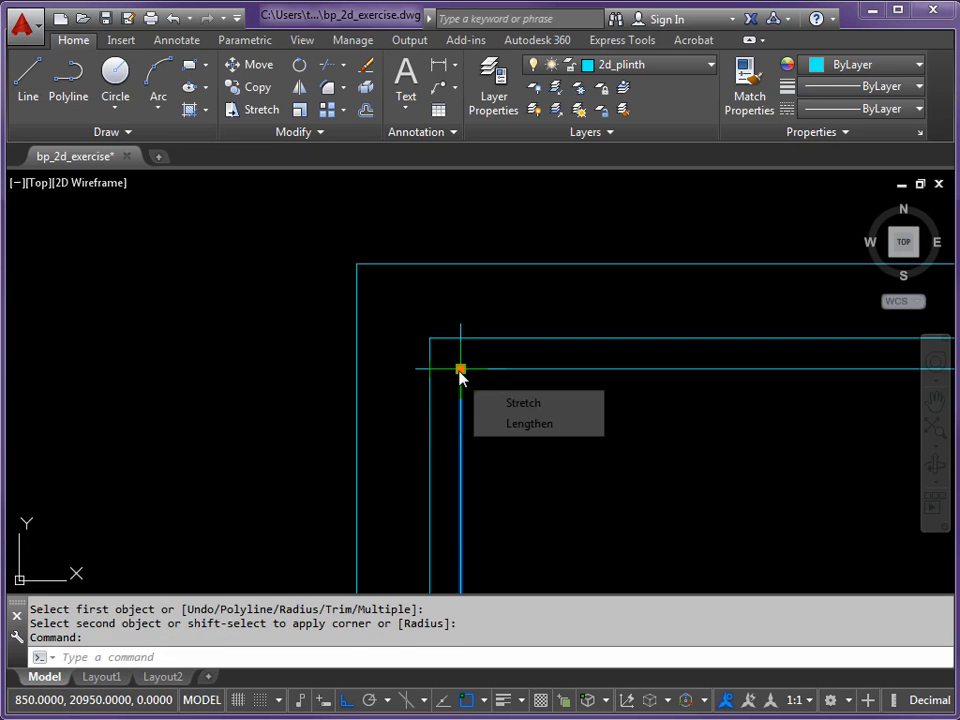
left_click(460, 369)
left_click(525, 485)
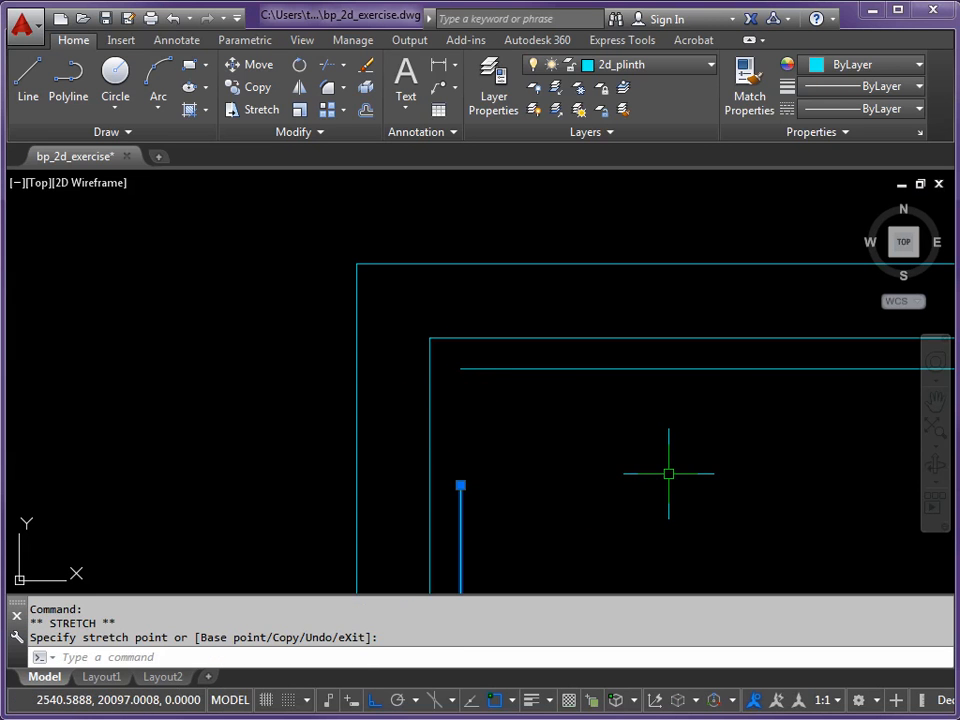
key("Escape")
- Fillet the innermost horizontal line and the shortened vertical line with radius 0 to rejoin them at the corner
type("F")
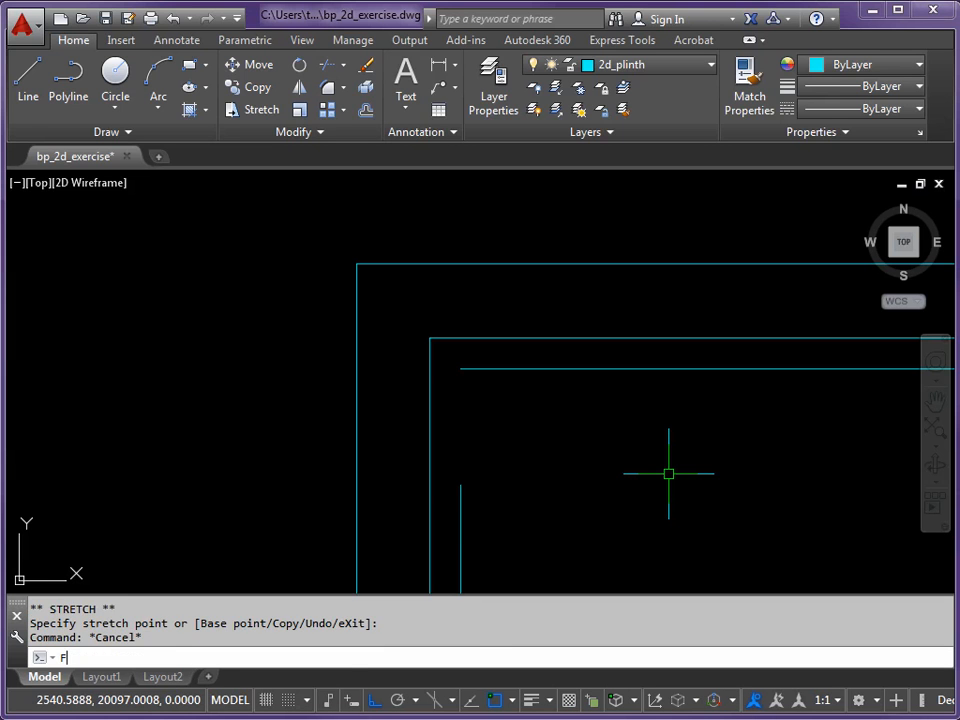
key("Return")
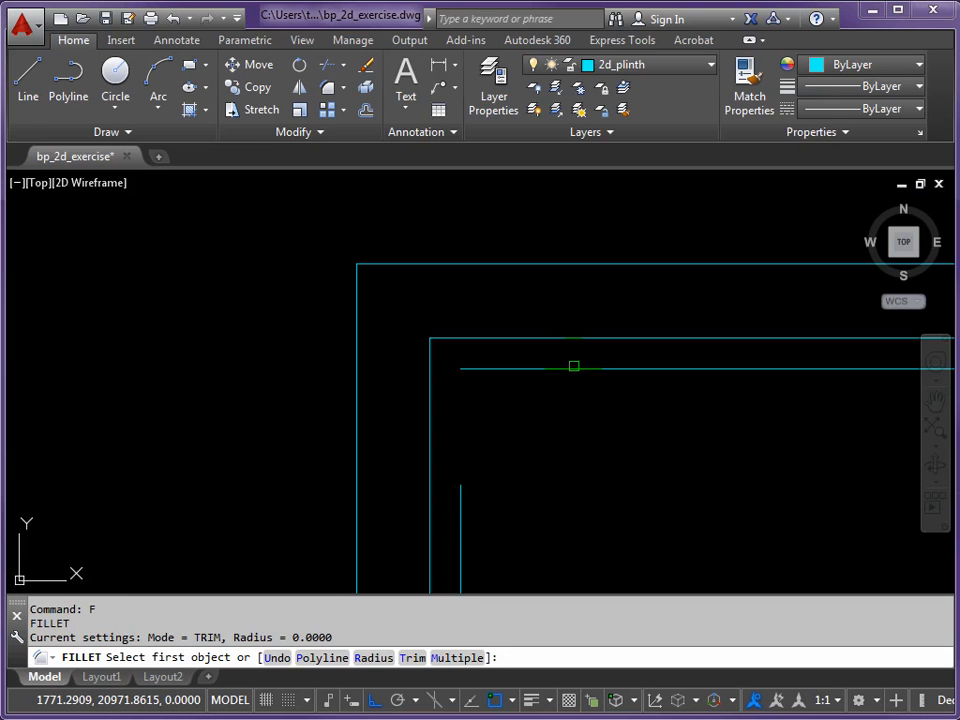
left_click(572, 368)
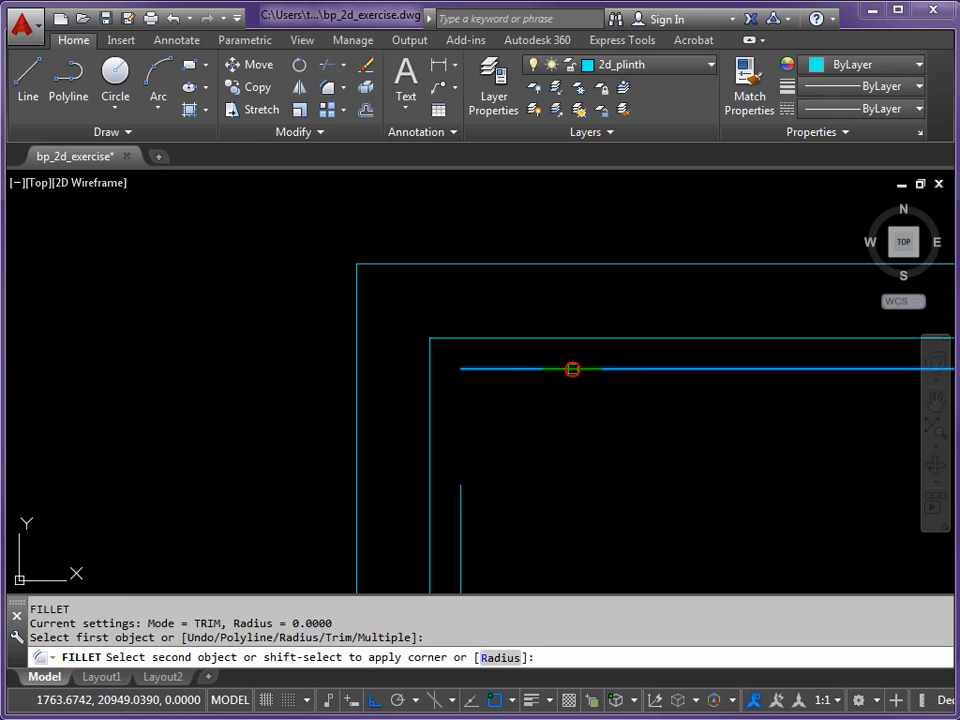
left_click(460, 516)
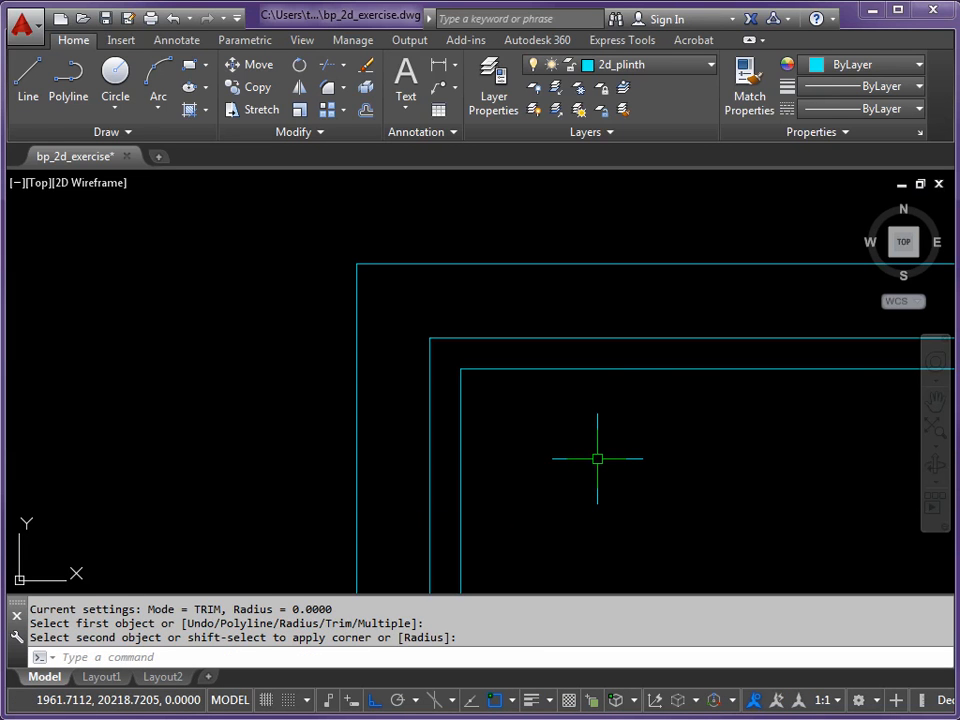
- Fillet the innermost vertical and horizontal offset lines with radius 0 into a sharp corner at the plinth's lower left
scroll(585, 443, "down", 5)
middle_click_drag(614, 480, 546, 311)
mouse_move(563, 486)
middle_mouse_down()
mouse_move(514, 364)
mouse_move(471, 315)
middle_mouse_up()
scroll(392, 506, "up", 3)
scroll(422, 456, "up", 5)
middle_click_drag(422, 456, 500, 355)
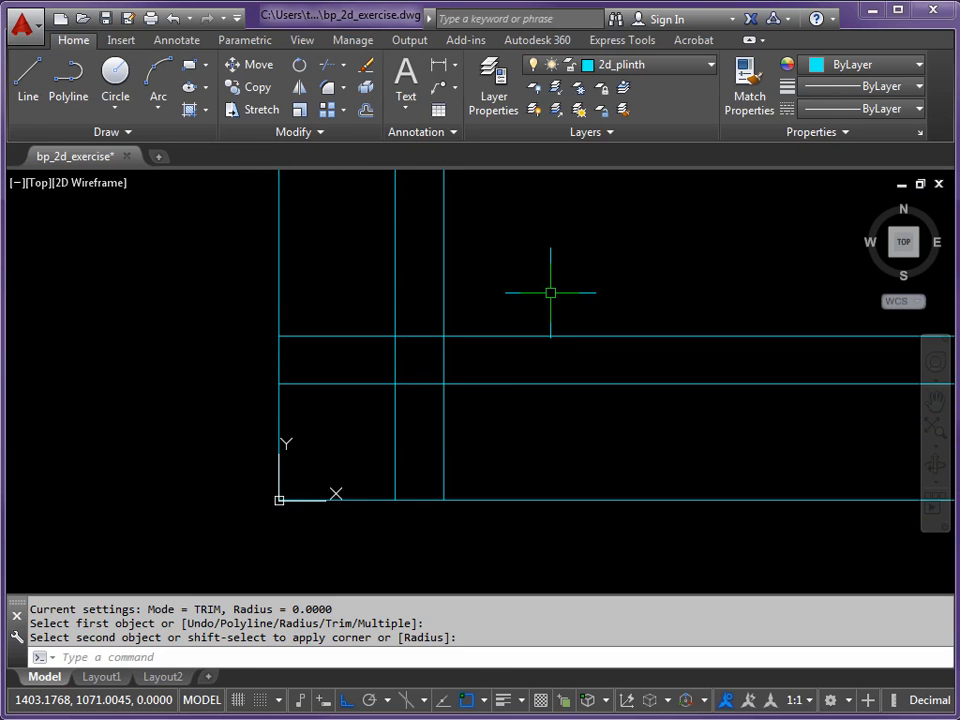
type("F")
key("Return")
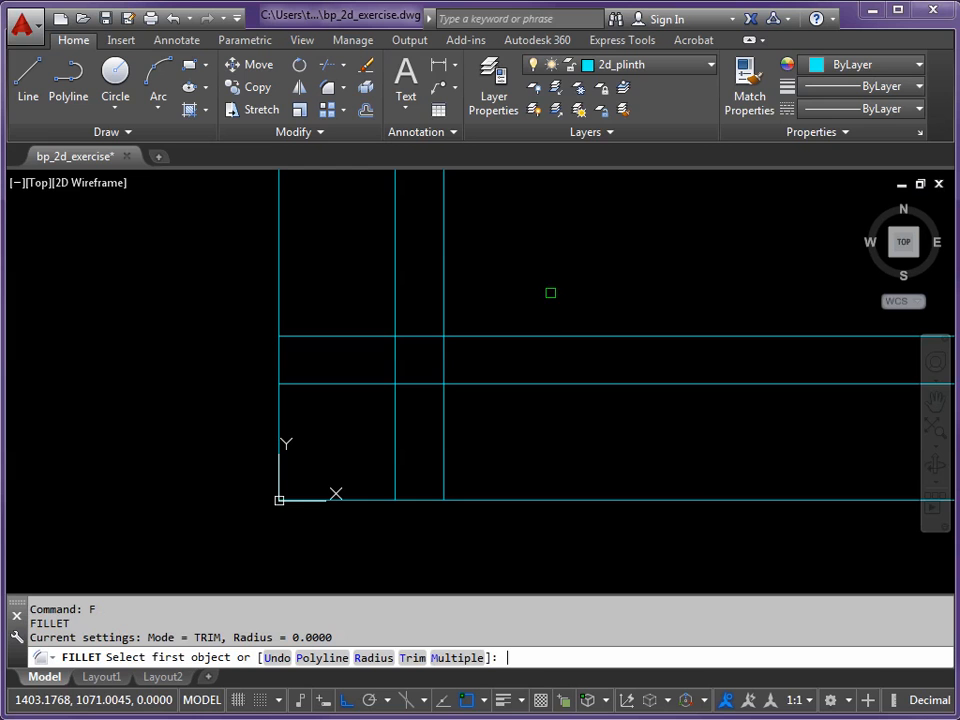
left_click(442, 273)
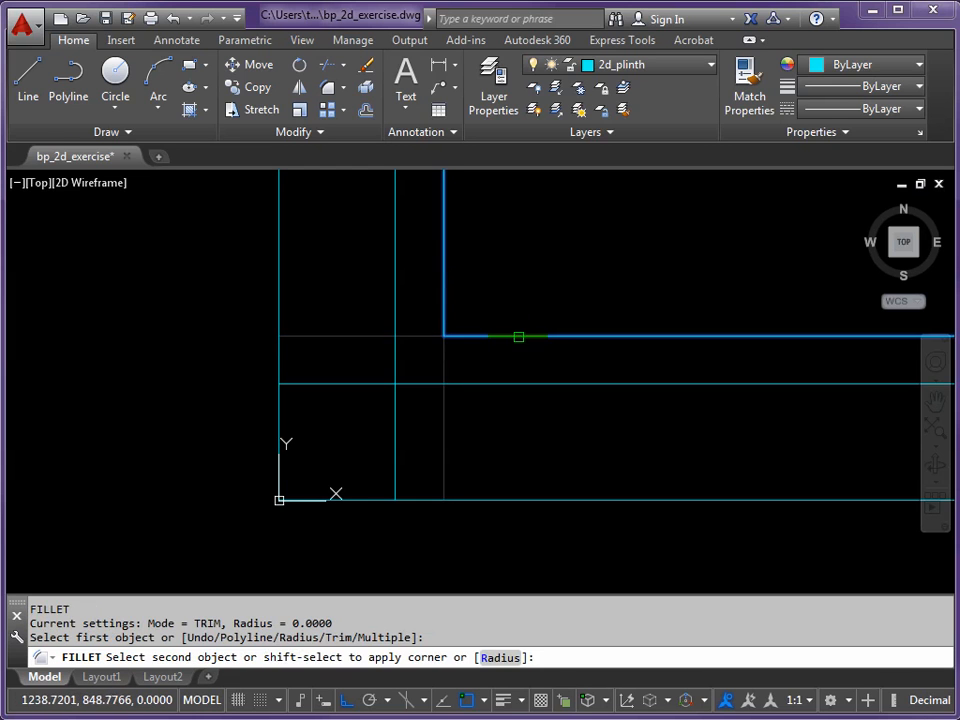
left_click(518, 335)
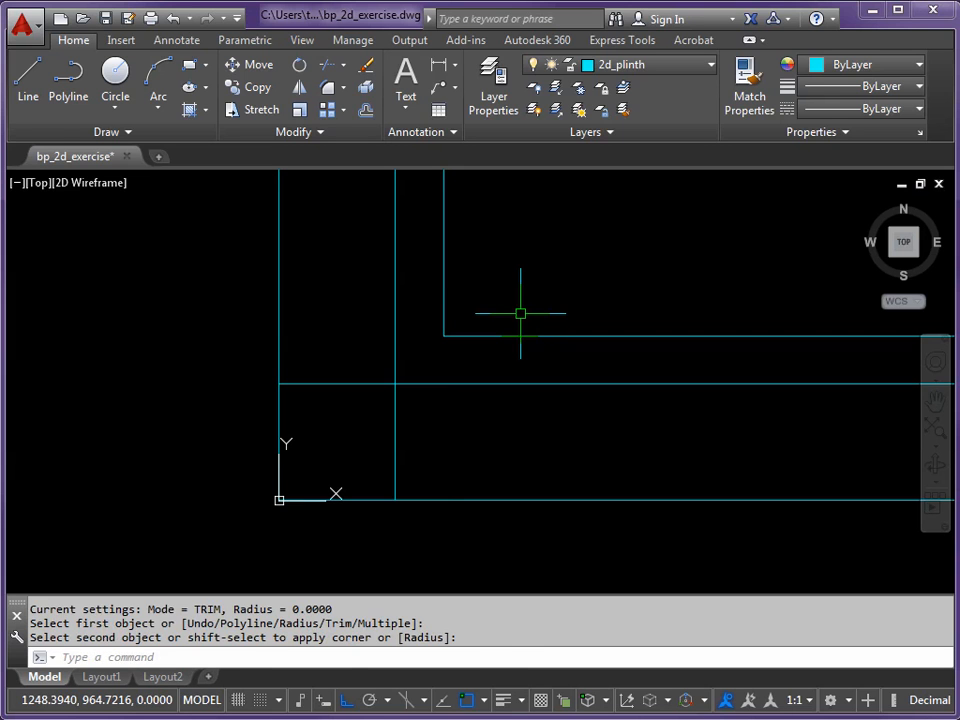
- Fillet the two 600-offset lines with radius 0 into a sharp corner at the plinth's lower left
key("Return")
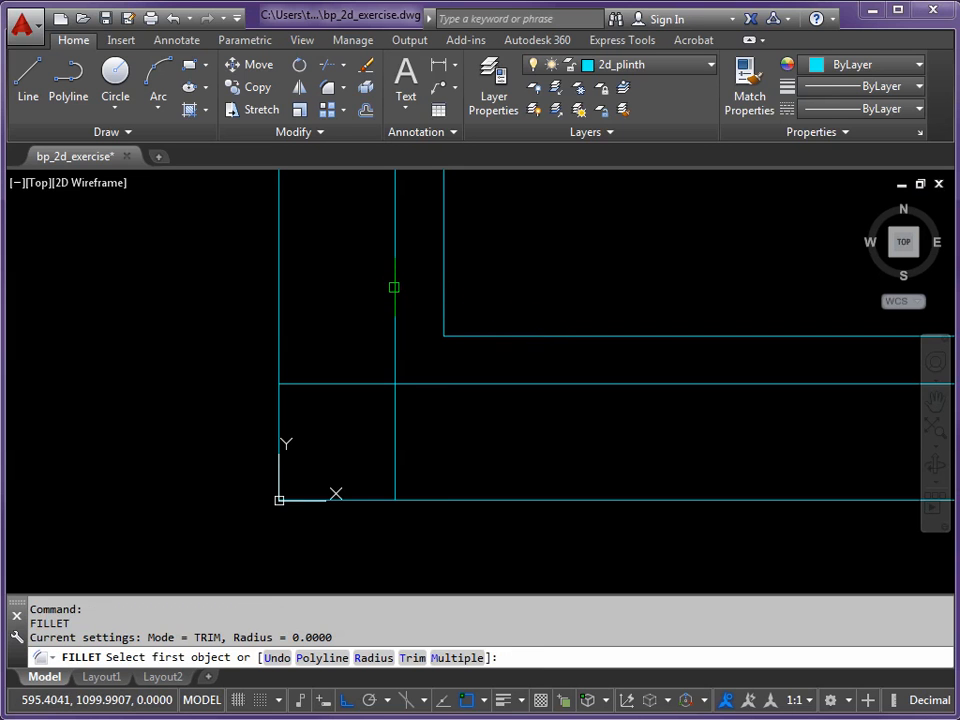
left_click(394, 287)
left_click(493, 382)
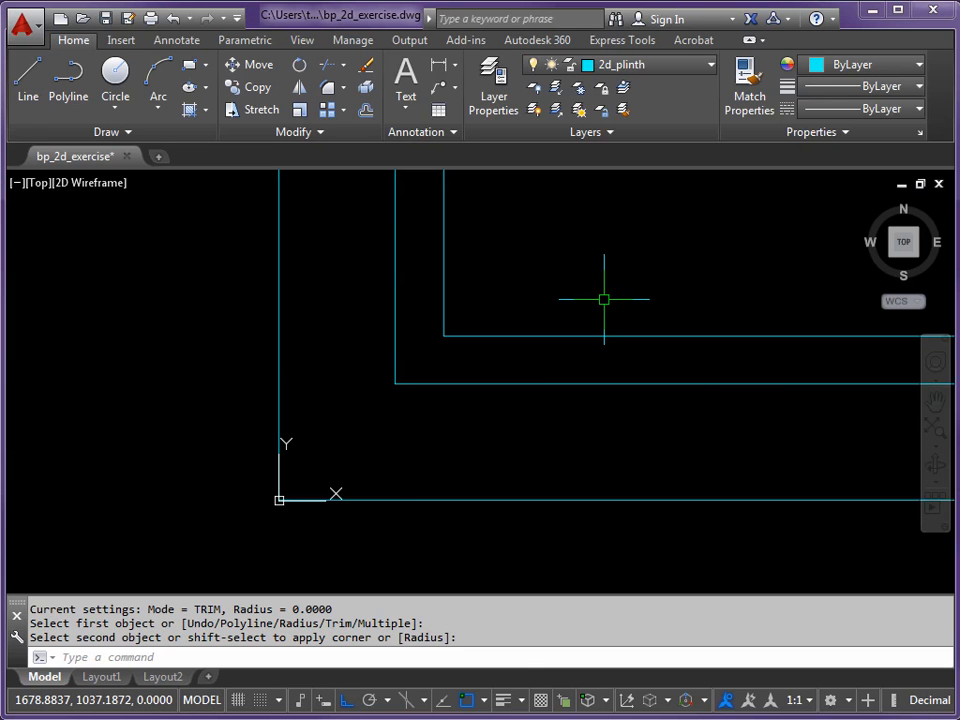
- Offset the vertical 600-offset line 4307 toward the plinth's interior to mark where the upper wall ends
scroll(606, 288, "down", 3)
middle_click_drag(694, 243, 521, 396)
scroll(558, 364, "down", 2)
middle_click_drag(588, 306, 407, 446)
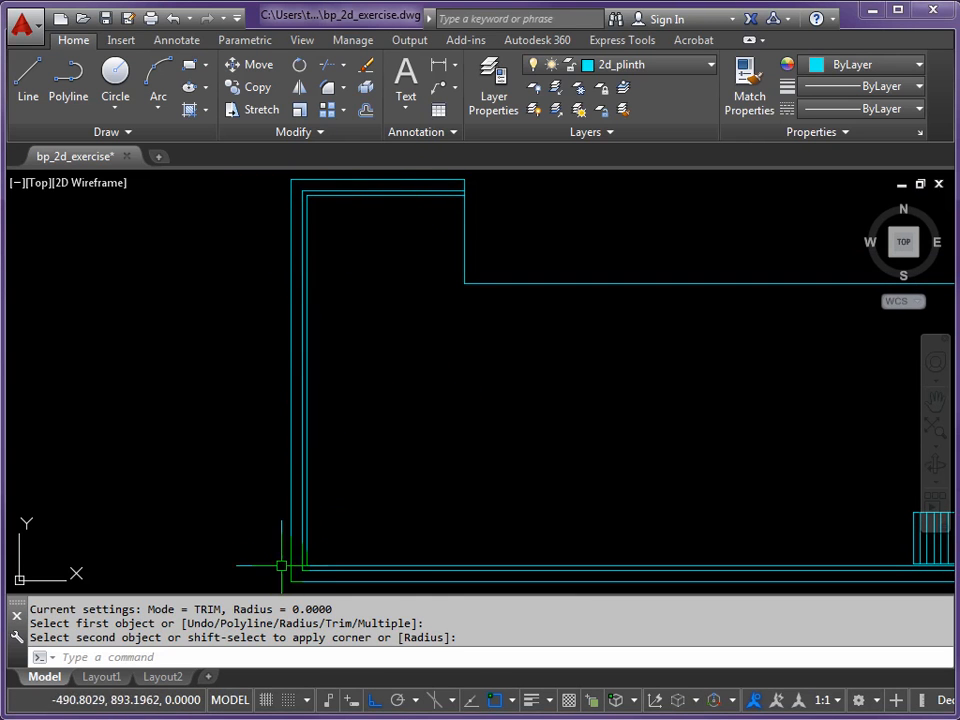
left_click(391, 575)
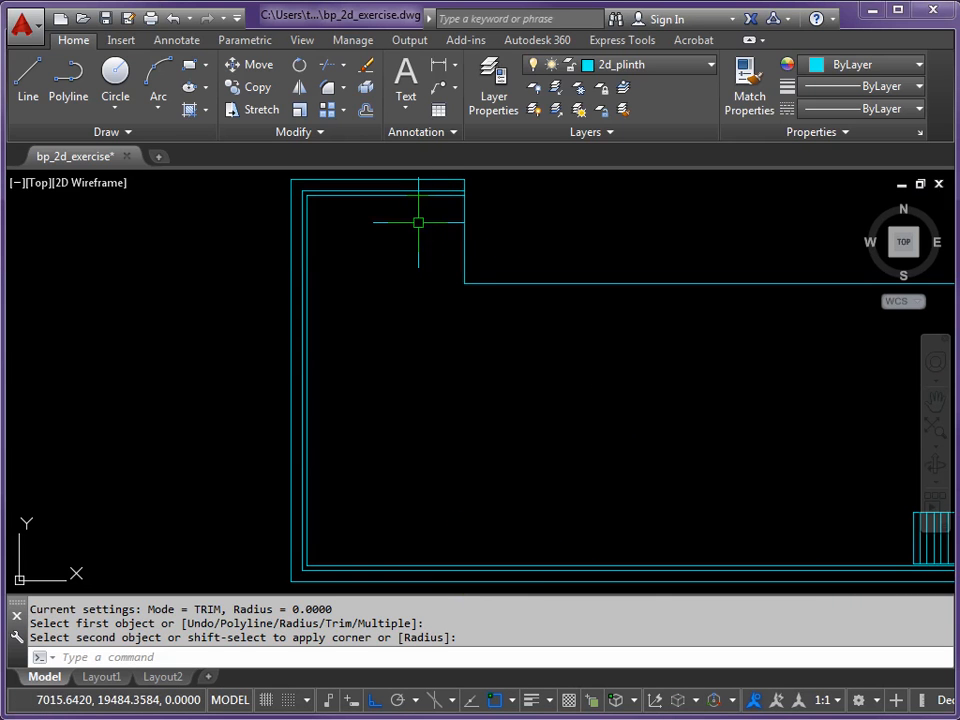
middle_click_drag(379, 216, 381, 289)
scroll(387, 267, "up", 2)
scroll(388, 246, "up", 2)
middle_click_drag(388, 246, 422, 246)
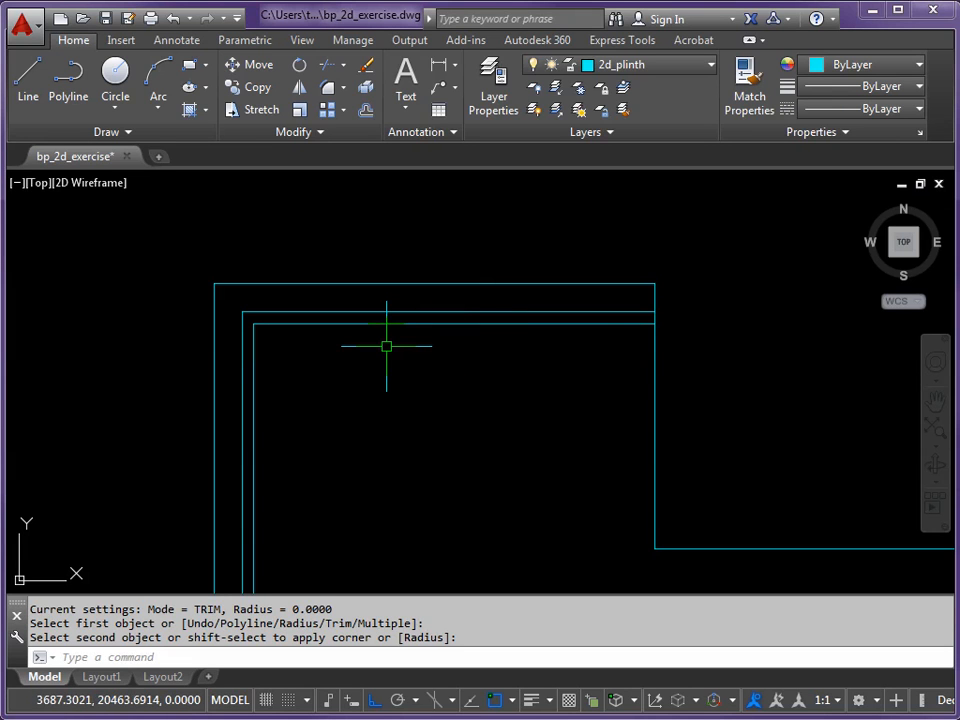
type("O")
key("Return")
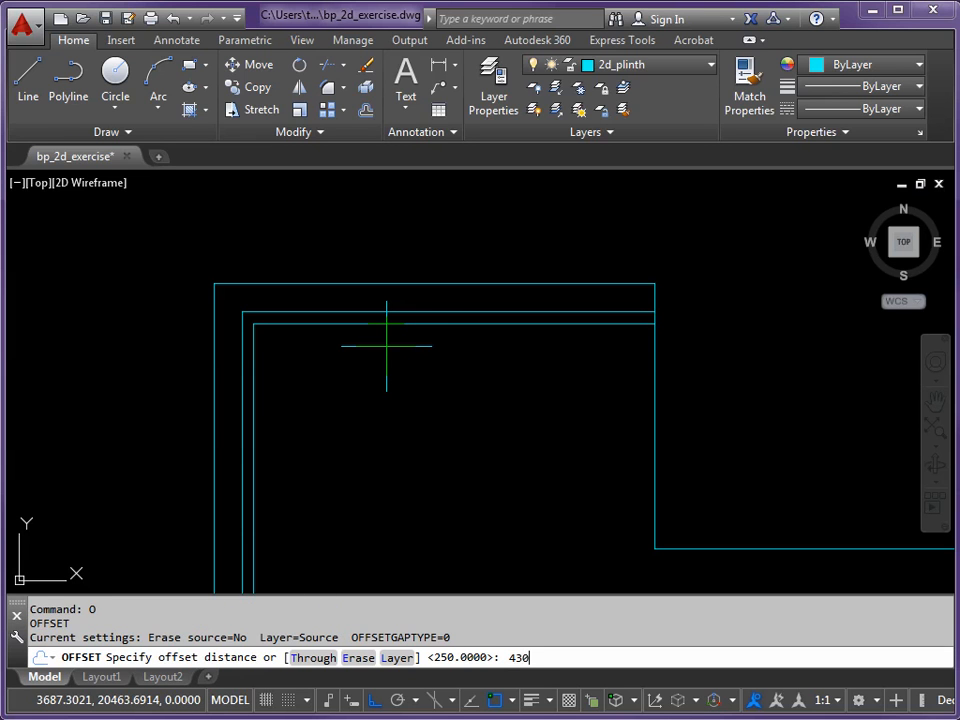
key("Return")
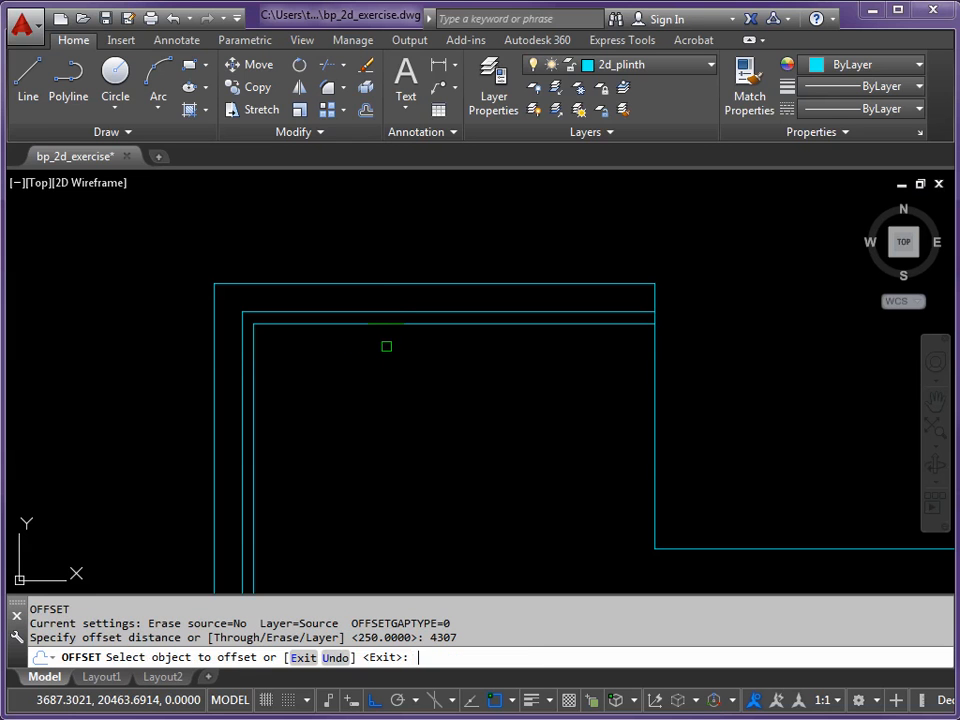
left_click(241, 350)
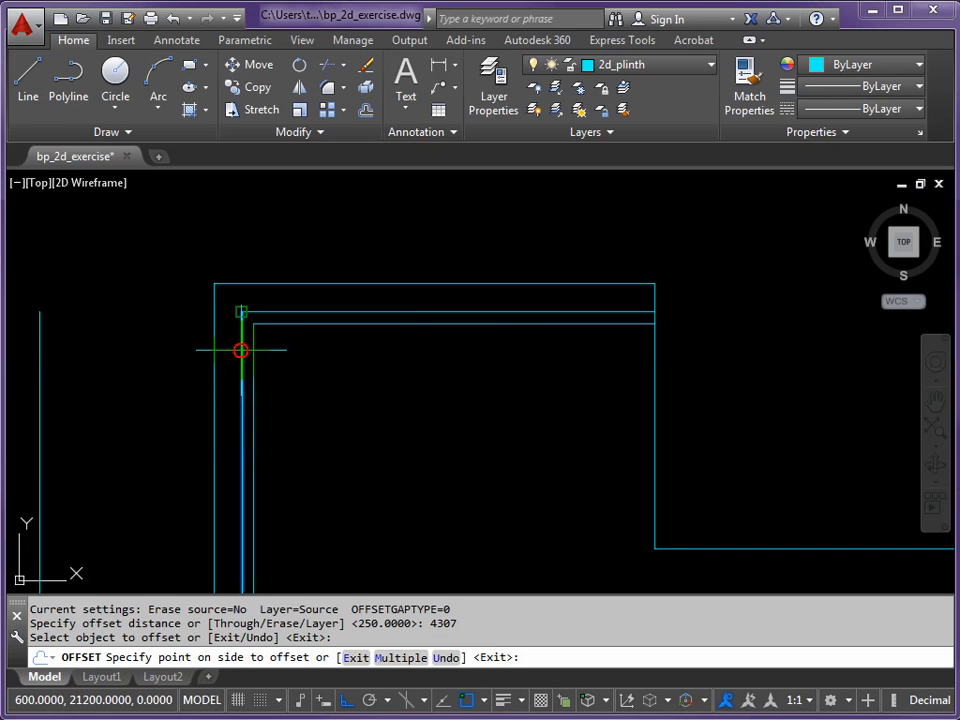
left_click(507, 375)
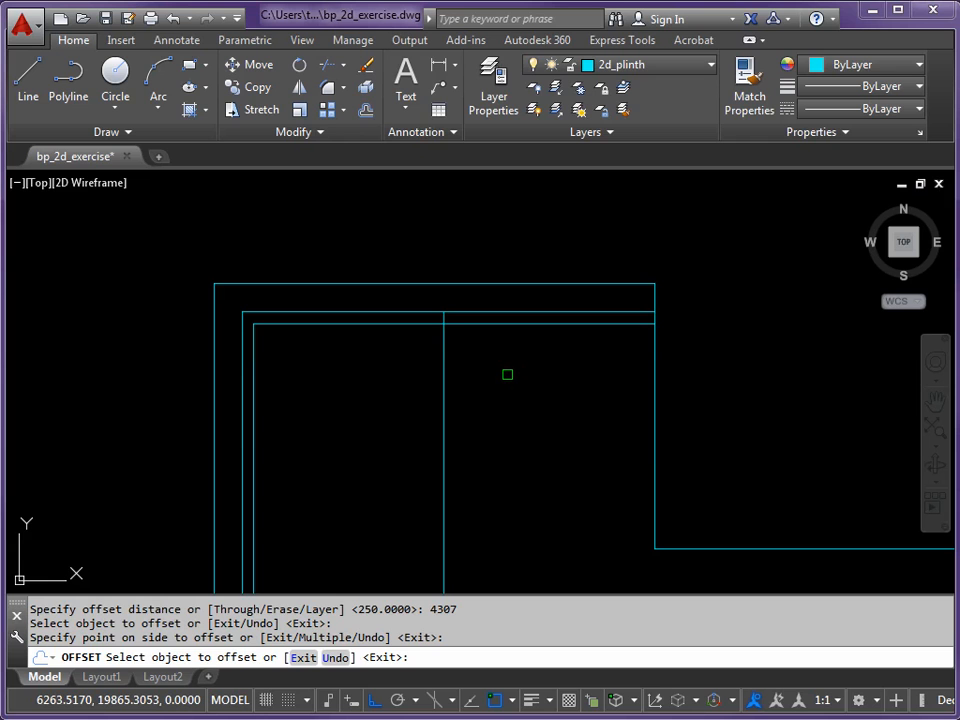
key("Escape")
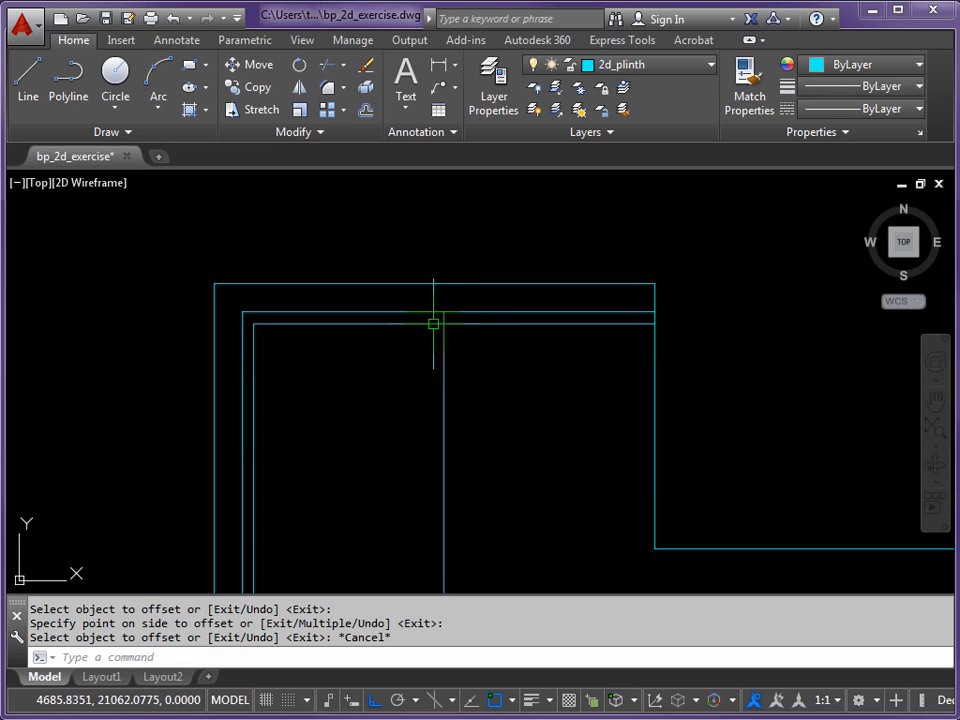
- Trim the upper pair of horizontal lines and the 4307-offset vertical against each other, leaving a short cap closing the wall end
type("TR")
key("Return")
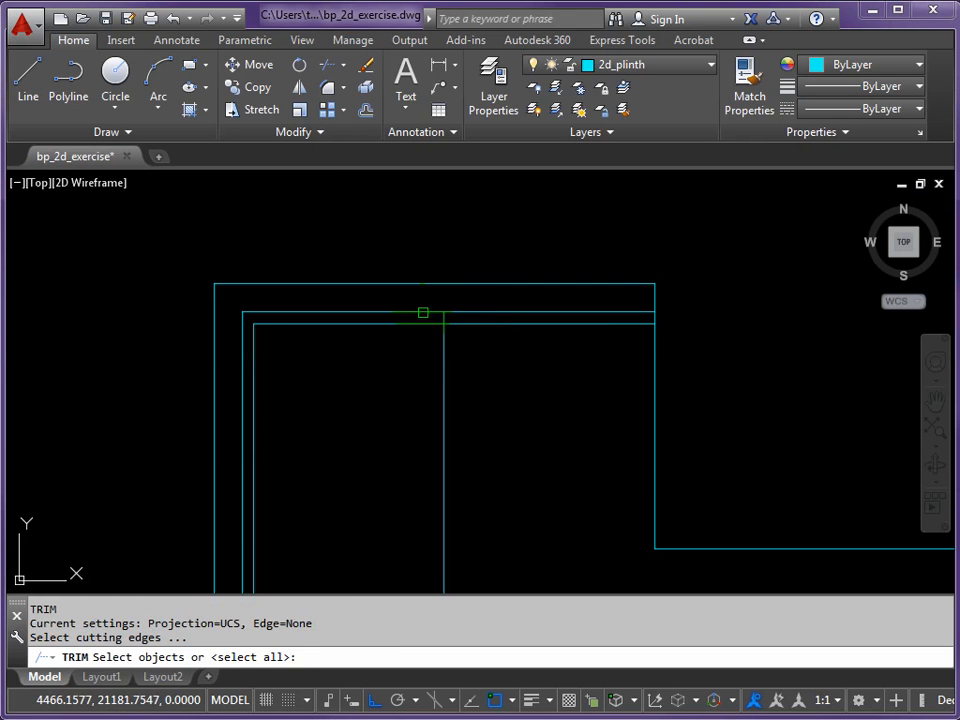
left_click(423, 313)
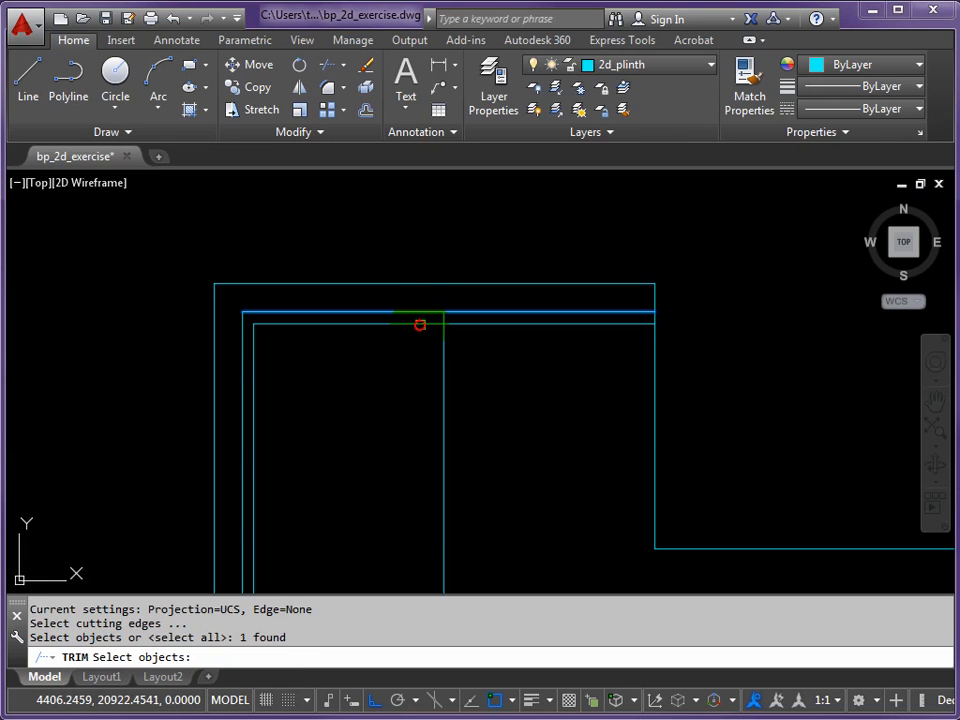
left_click(442, 341)
left_click(443, 345)
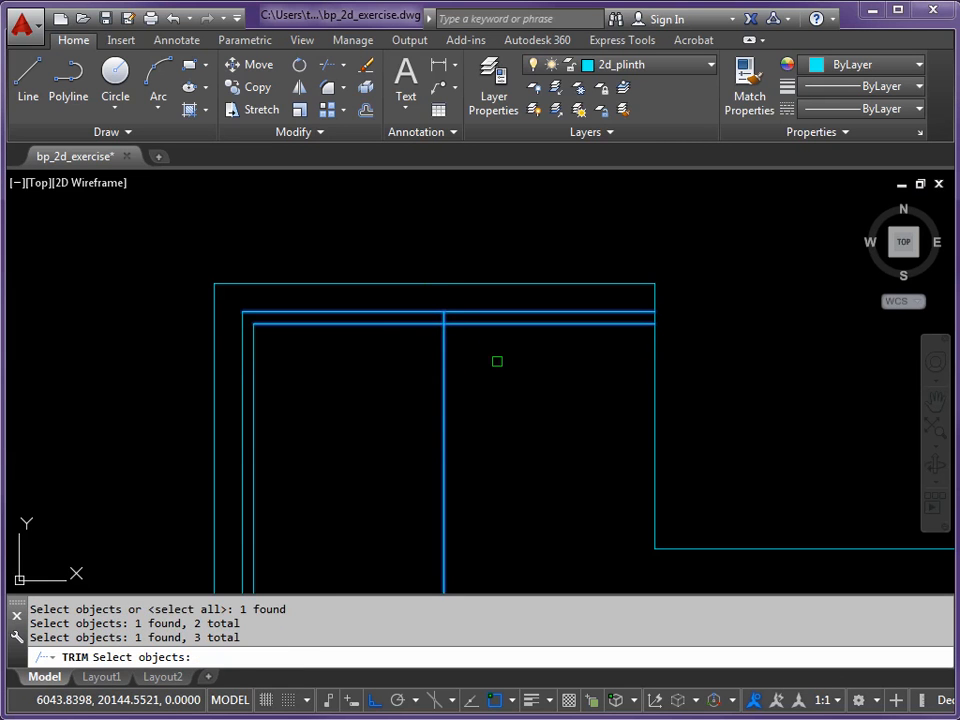
key("Return")
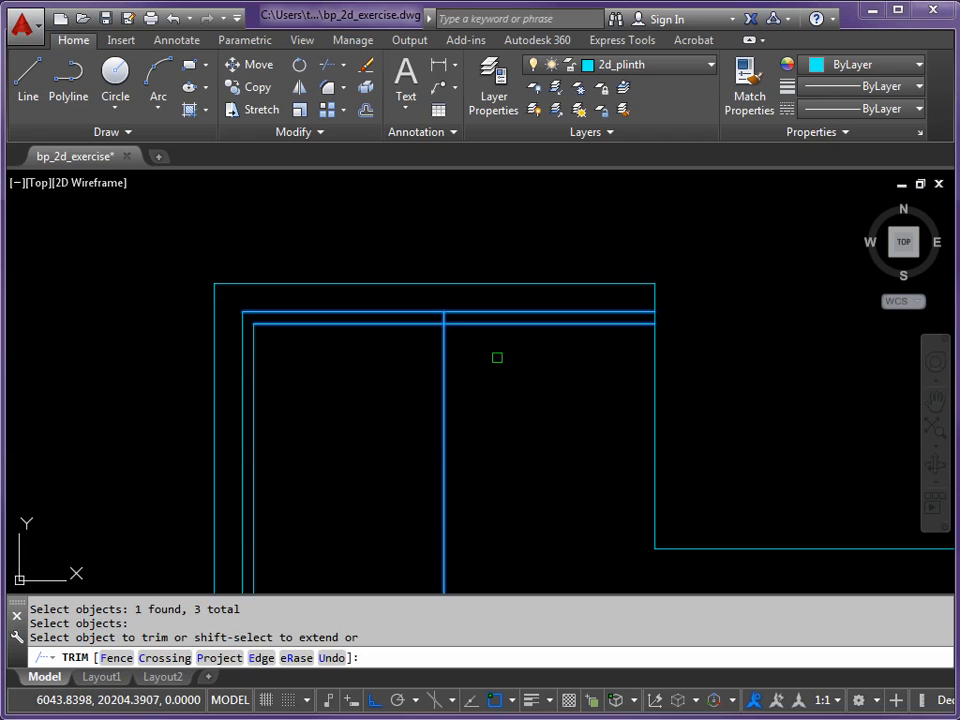
left_click(442, 356)
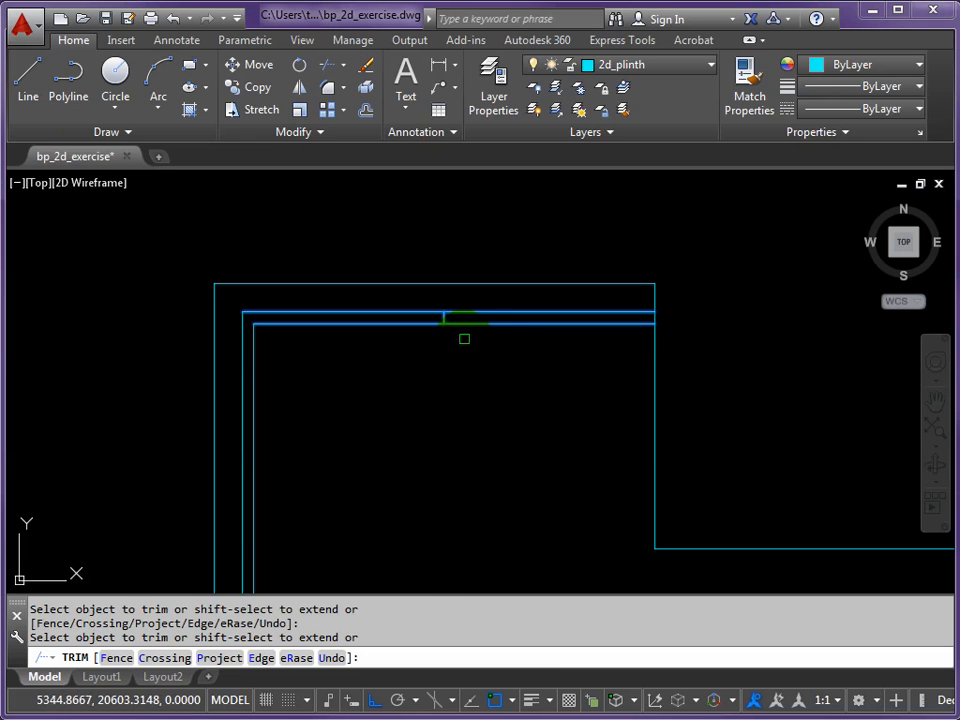
left_click(475, 323)
left_click(474, 310)
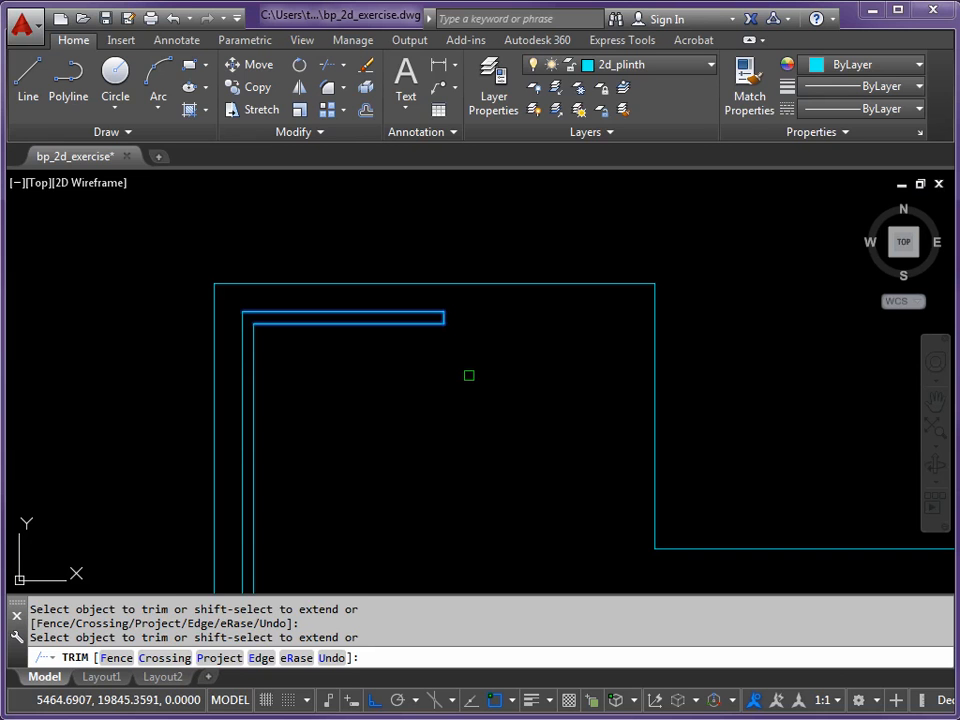
key("Return")
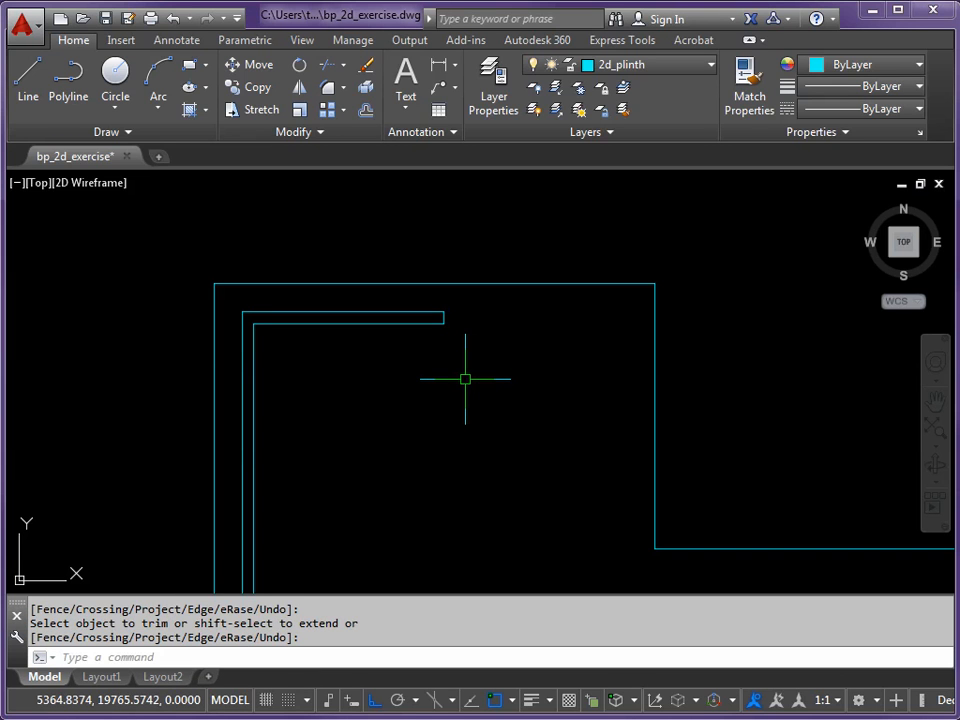
- Offset the vertical 600-offset line 6800 toward the plinth's interior to mark where the lower wall ends
scroll(463, 390, "down", 6)
mouse_move(463, 399)
middle_mouse_down()
mouse_move(462, 417)
mouse_move(439, 422)
middle_mouse_up()
scroll(441, 446, "up", 4)
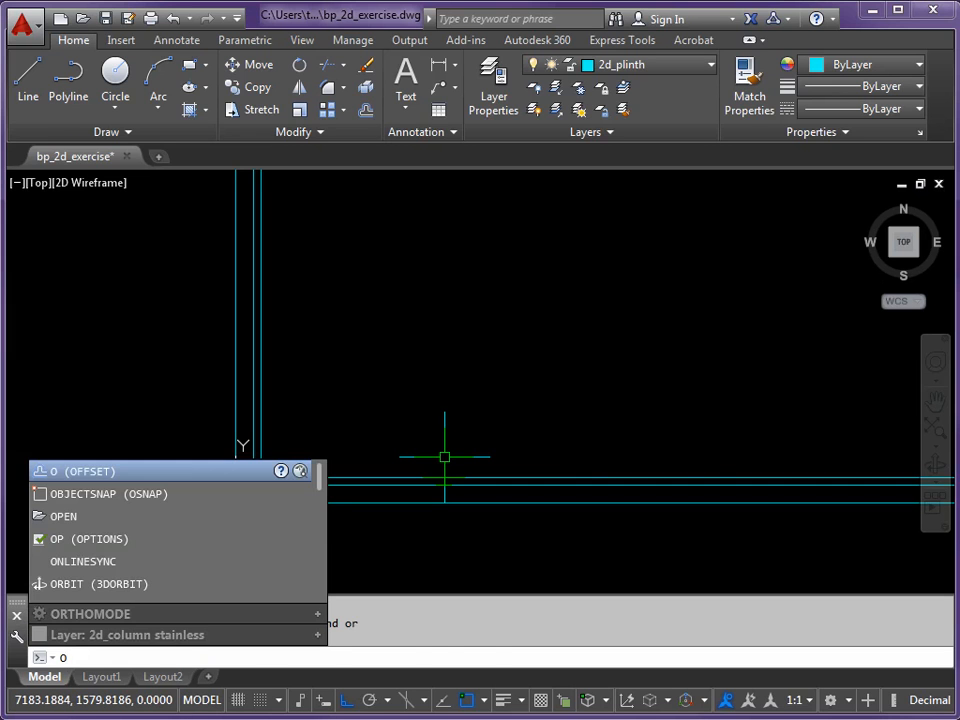
key("Return")
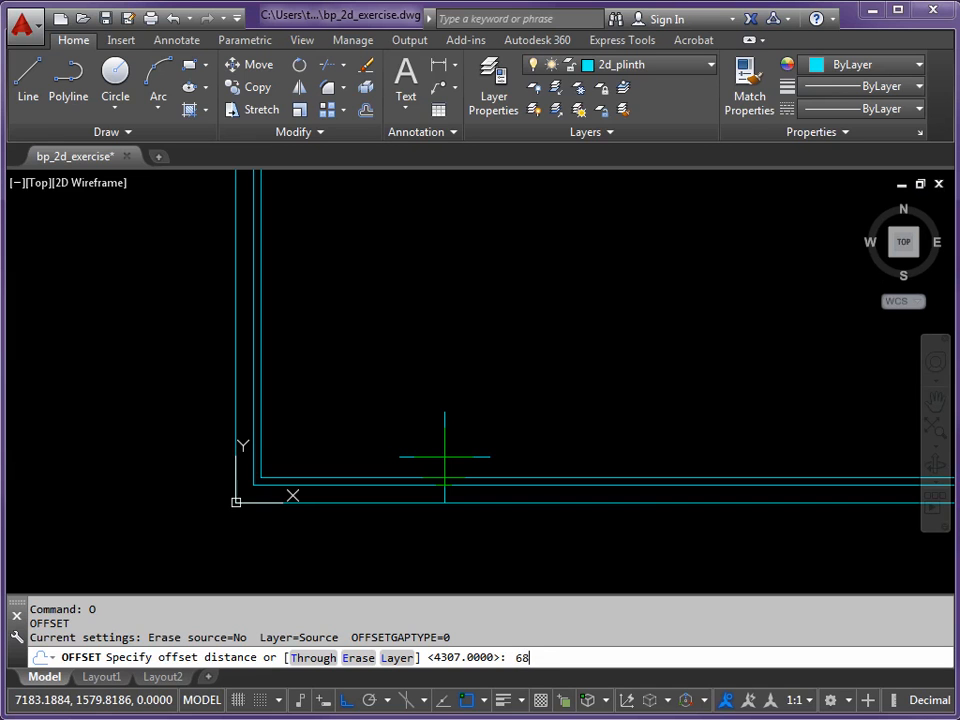
key("Return")
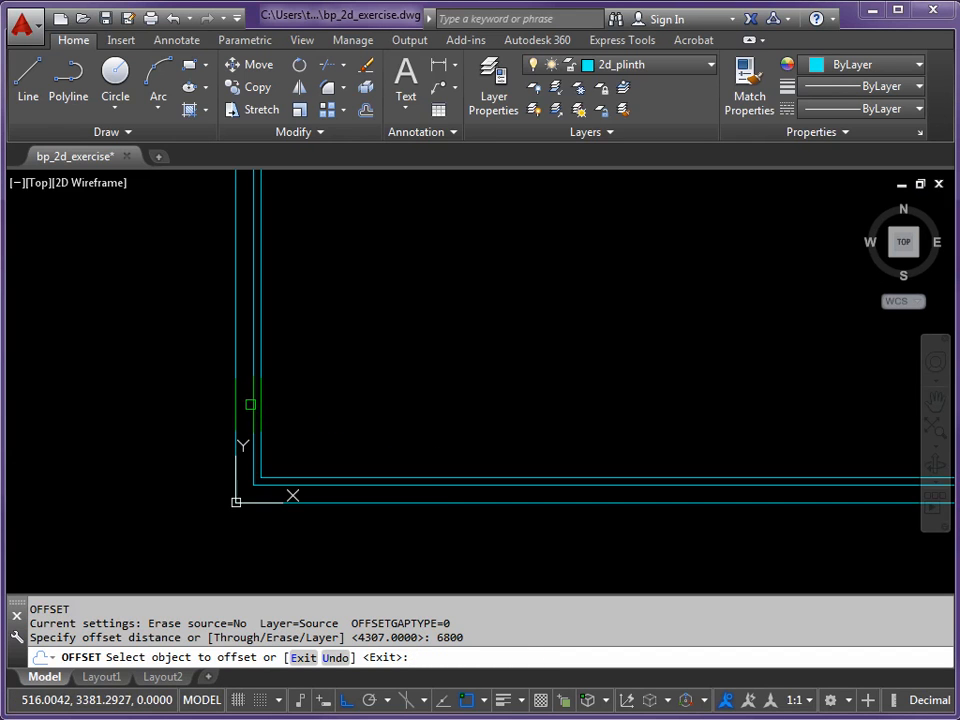
left_click(250, 404)
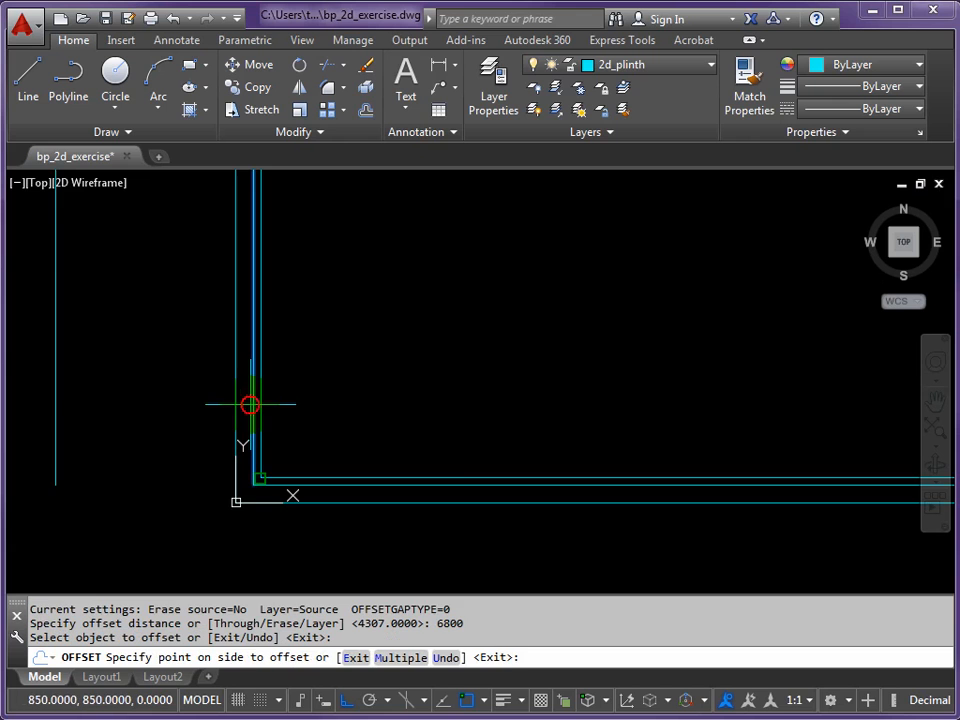
left_click(508, 411)
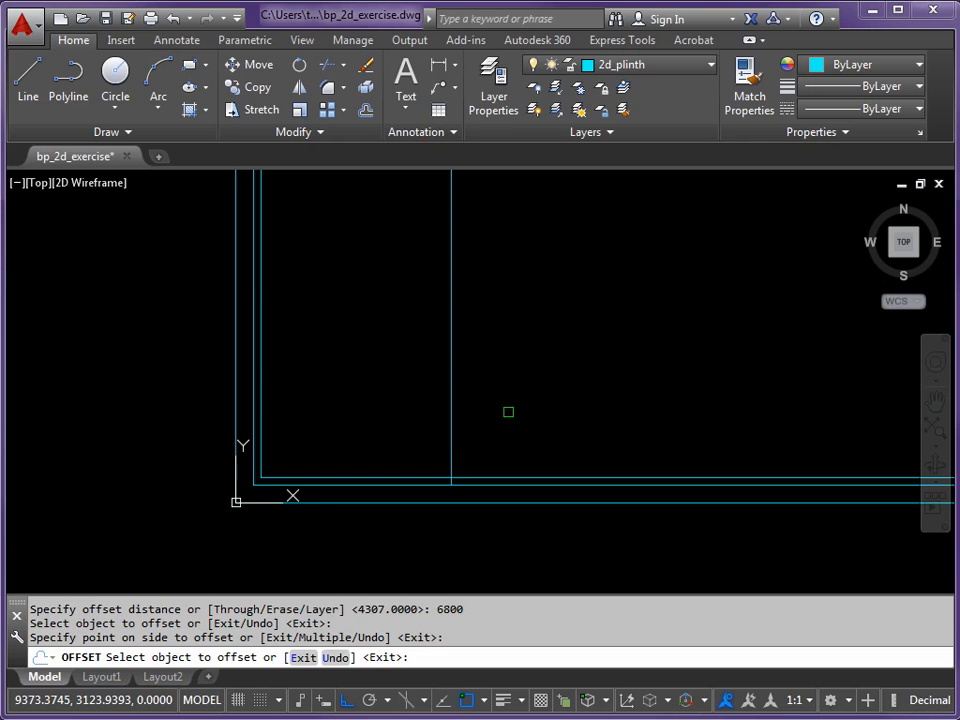
key("Escape")
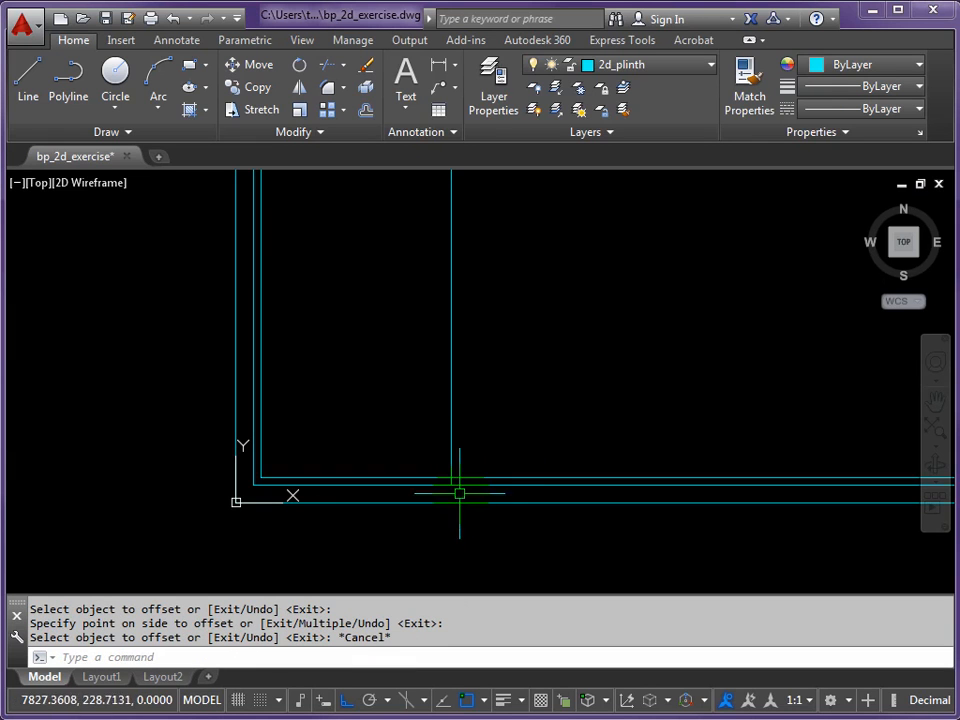
- Fillet the 6800-offset vertical and the lower wall's outer horizontal line with radius 0, keeping the horizontal part toward the lower-left corner
scroll(459, 492, "up", 3)
scroll(446, 489, "up", 2)
middle_click_drag(446, 489, 489, 469)
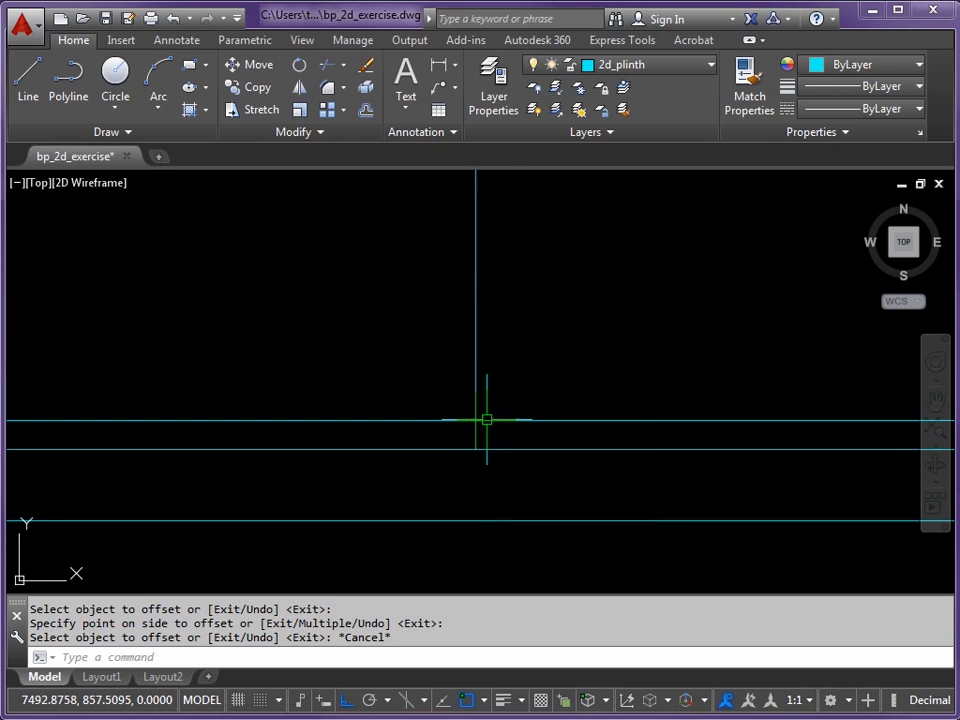
key("Return")
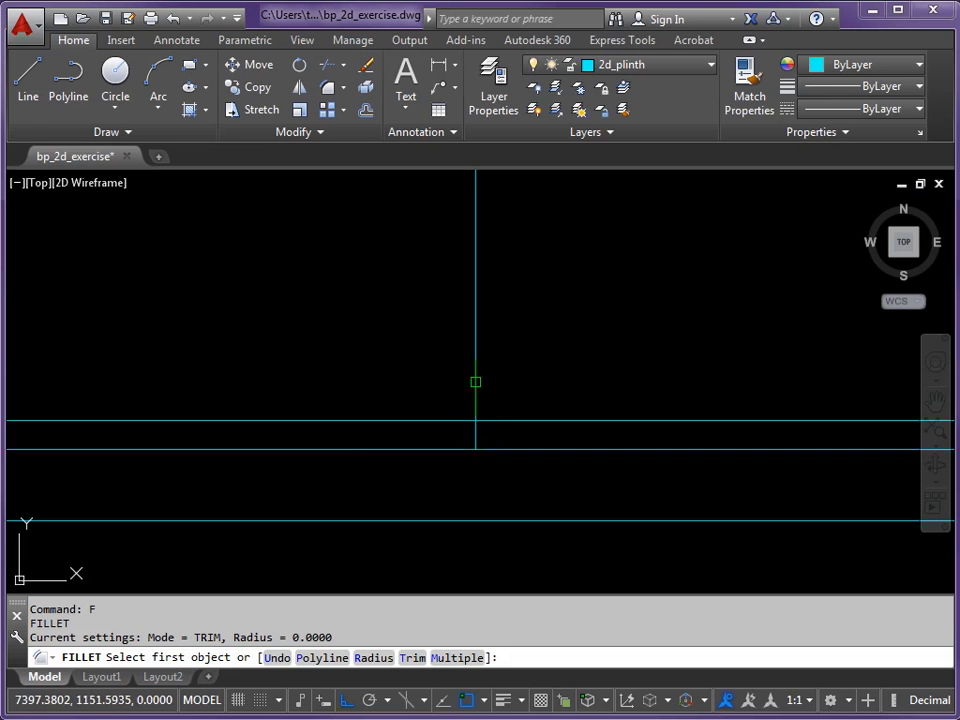
left_click(475, 365)
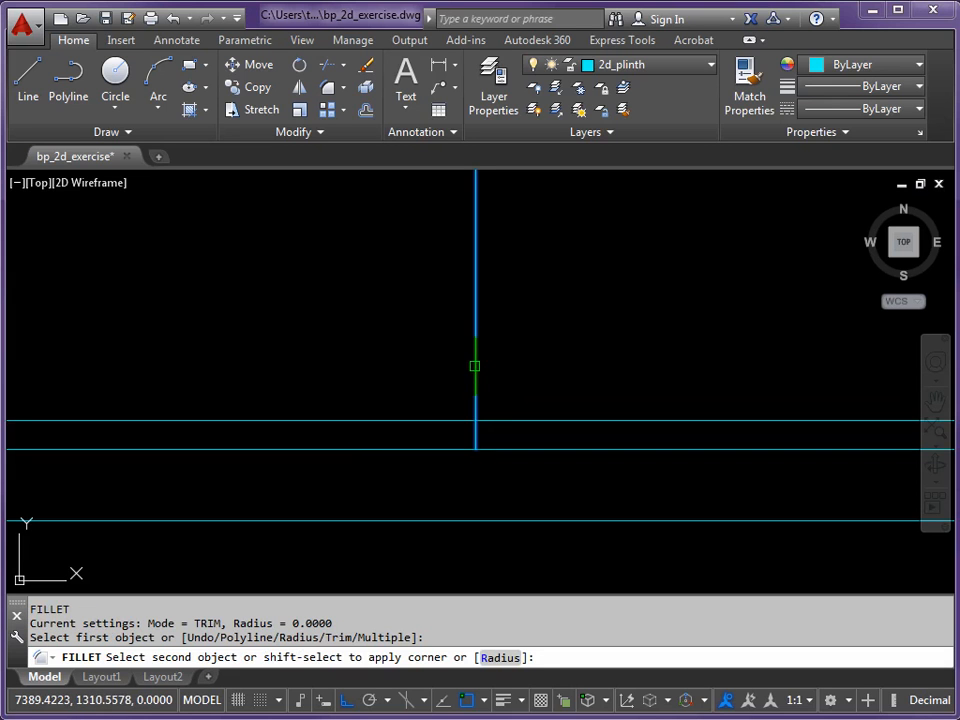
left_click(401, 448)
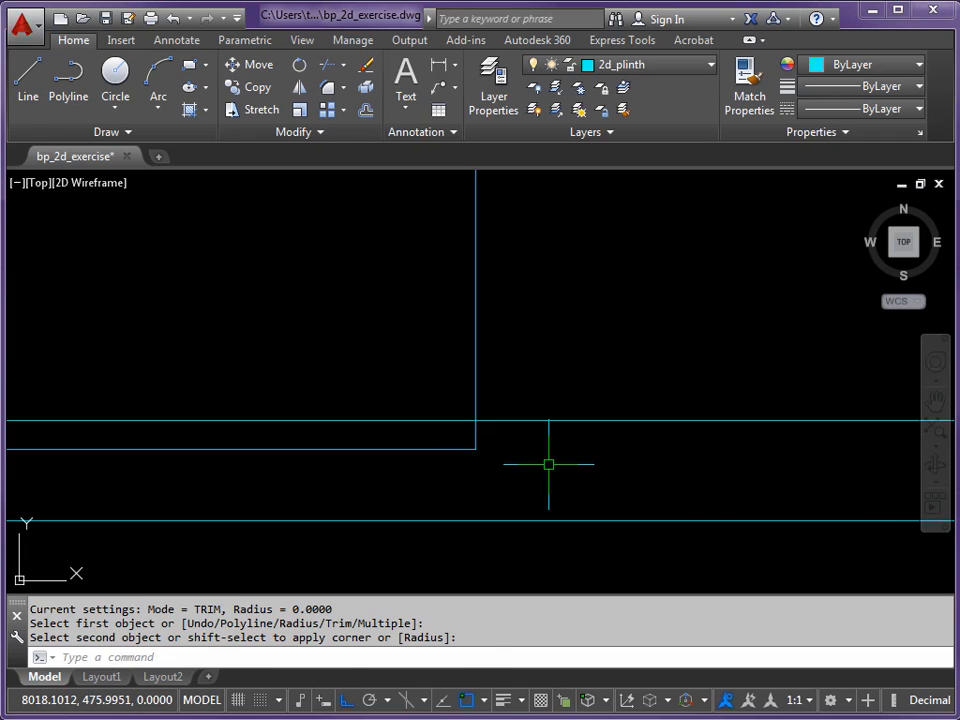
- Fillet the 6800-offset vertical and the lower wall's inner horizontal line with radius 0 to close the wall end
key("Return")
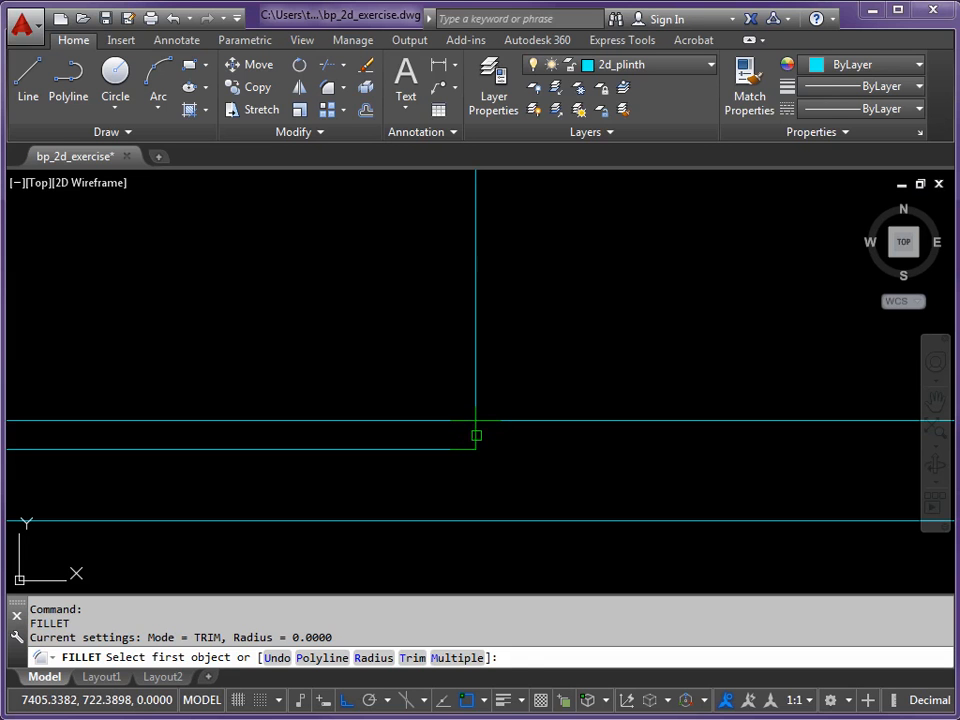
left_click(476, 435)
left_click(434, 421)
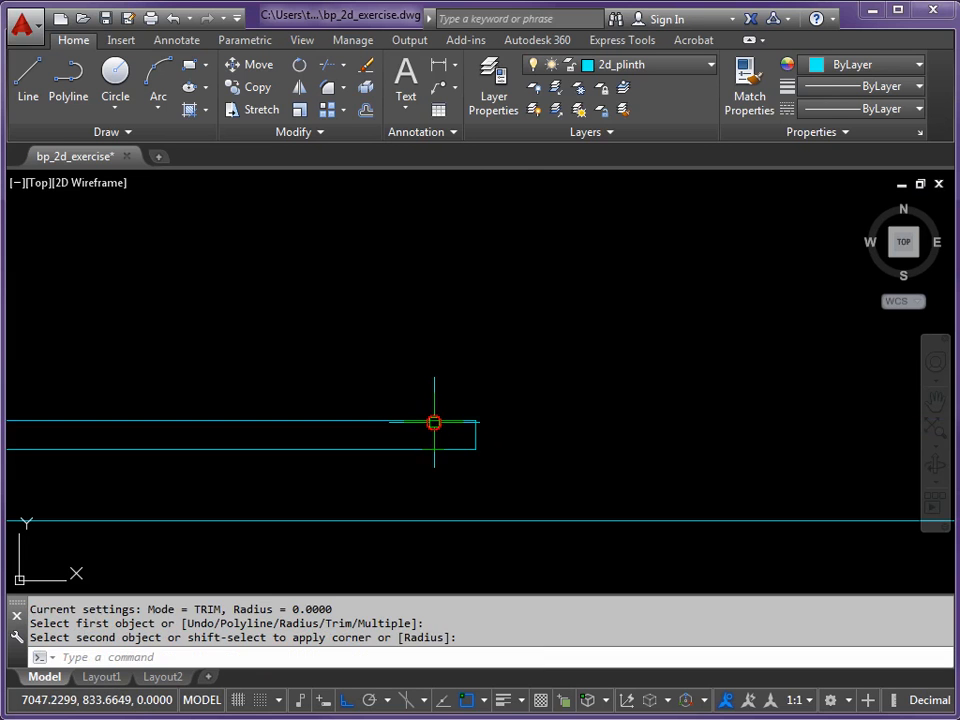
scroll(456, 343, "down", 3)
middle_click_drag(478, 317, 473, 464)
scroll(483, 358, "down", 2)
middle_click_drag(483, 358, 473, 439)
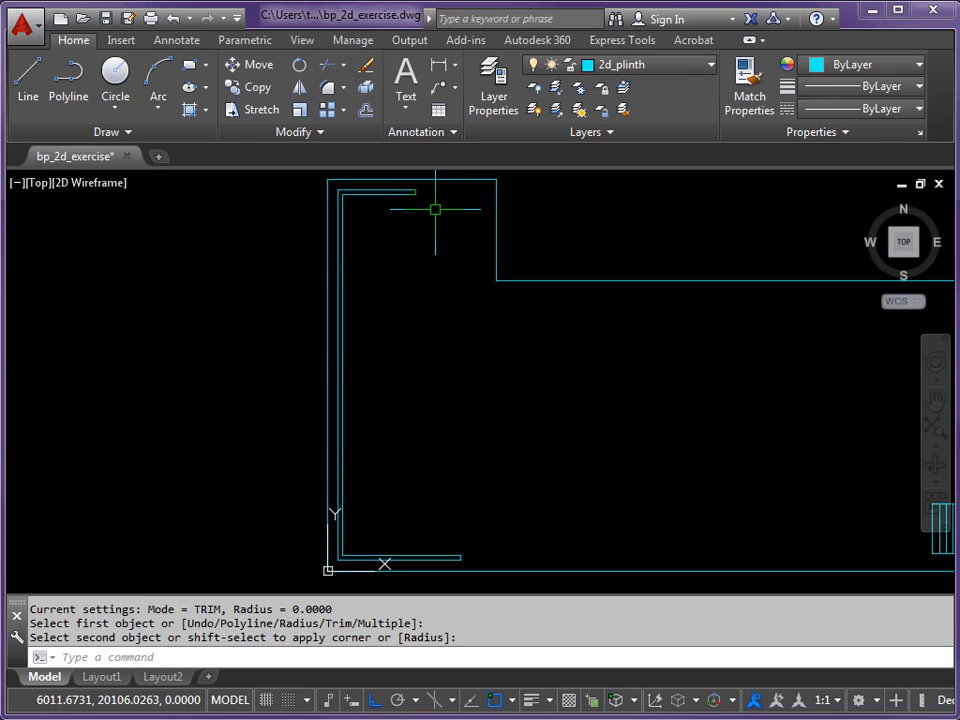
left_click(376, 195)
left_click(376, 195)
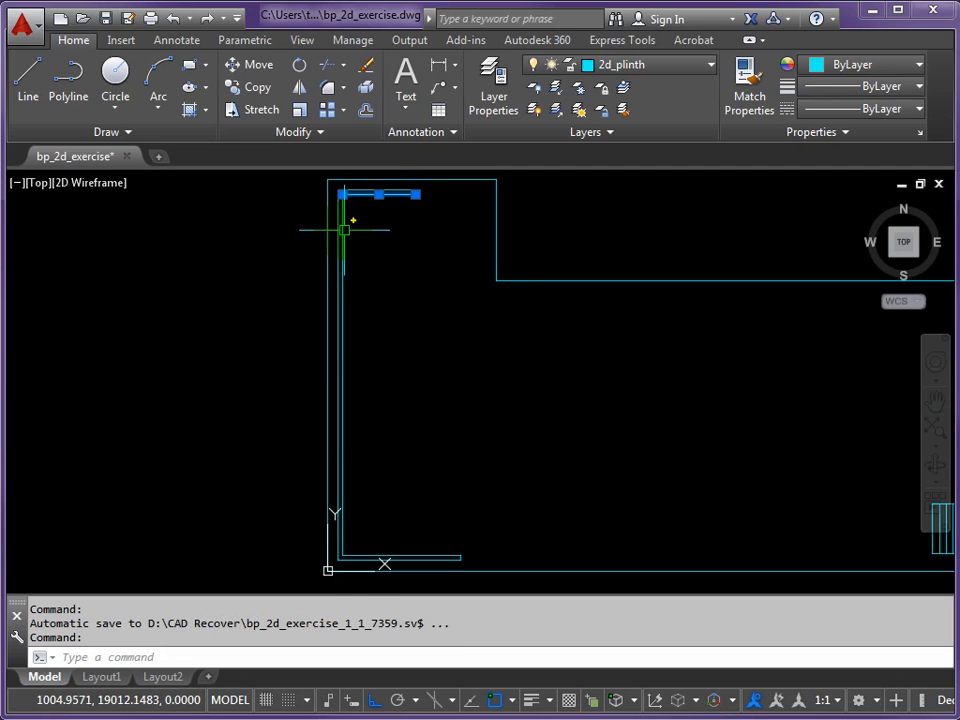
left_click(342, 212)
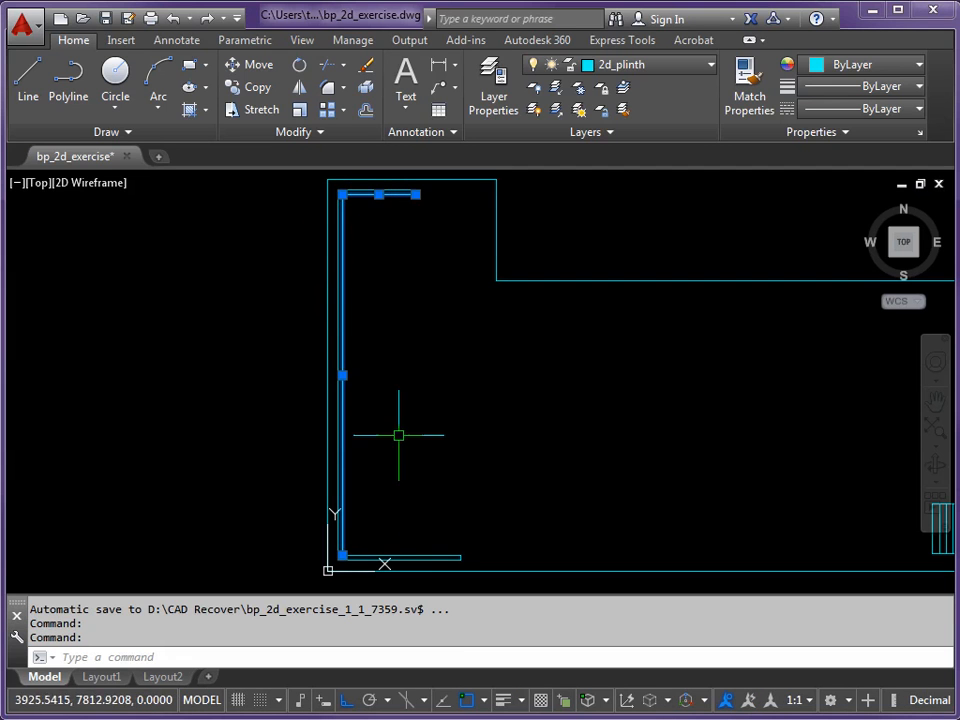
left_click(394, 553)
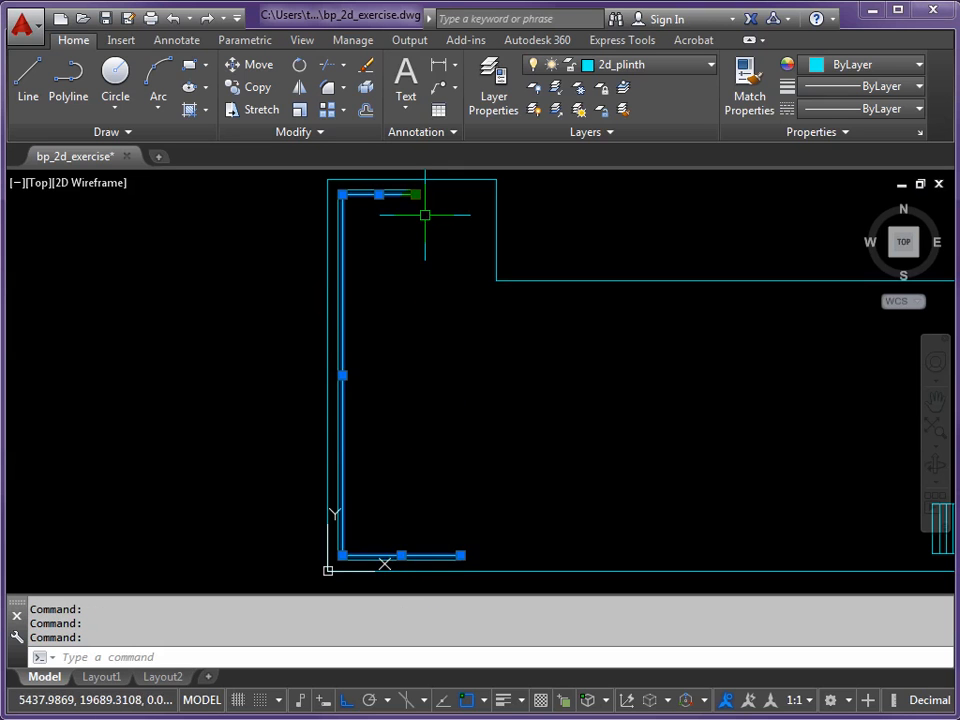
scroll(418, 190, "up", 5)
scroll(409, 190, "up", 2)
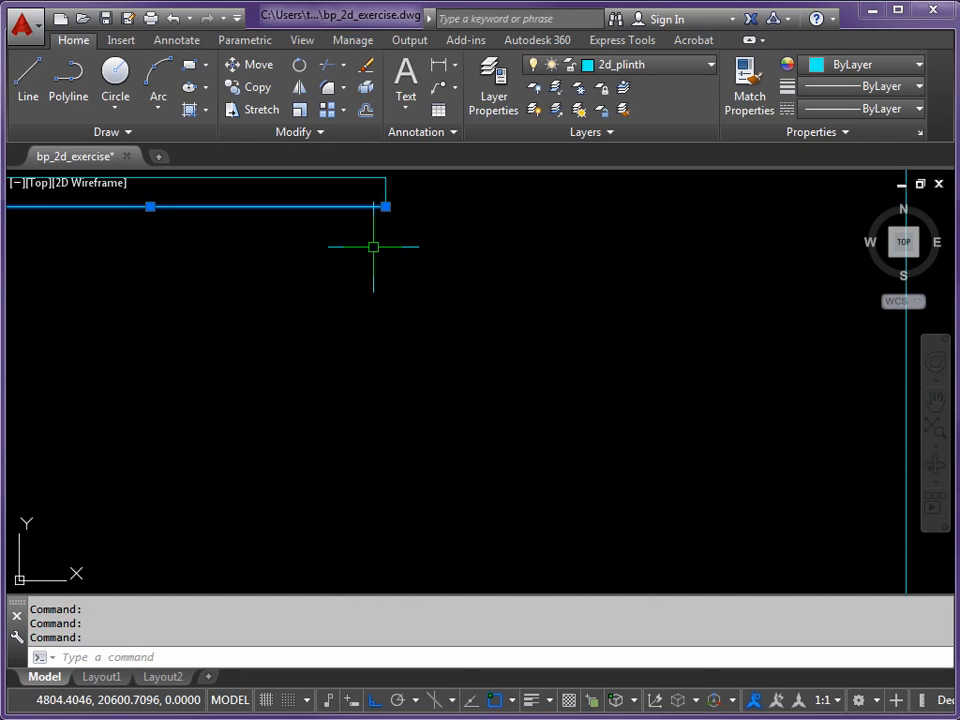
scroll(371, 249, "down", 5)
mouse_move(381, 334)
middle_mouse_down()
mouse_move(388, 251)
mouse_move(397, 268)
middle_mouse_up()
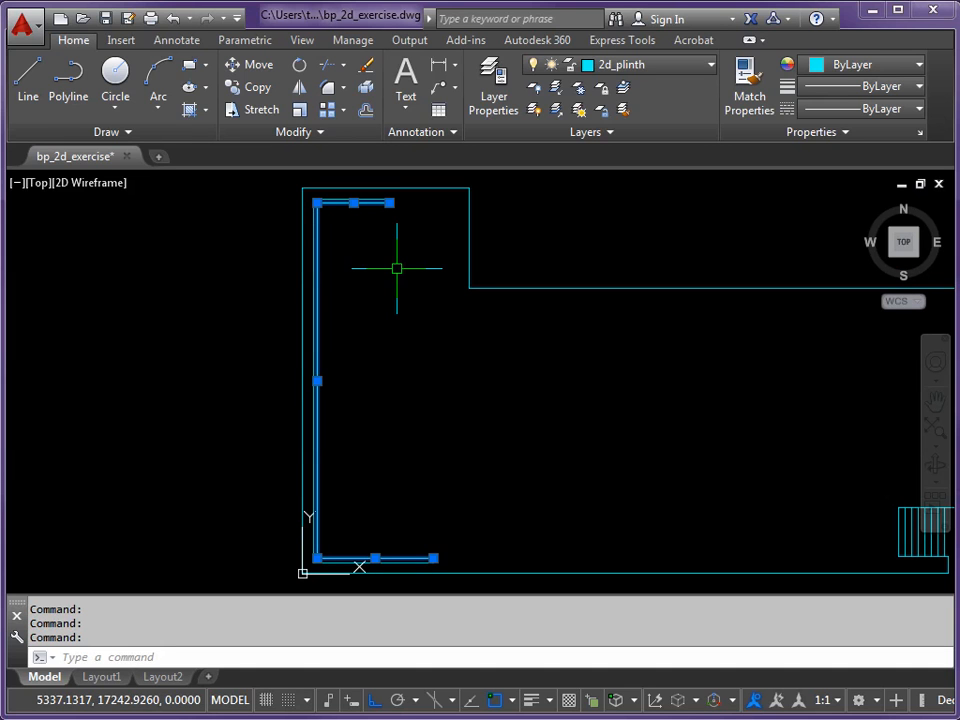
key("Escape")
key("Escape")
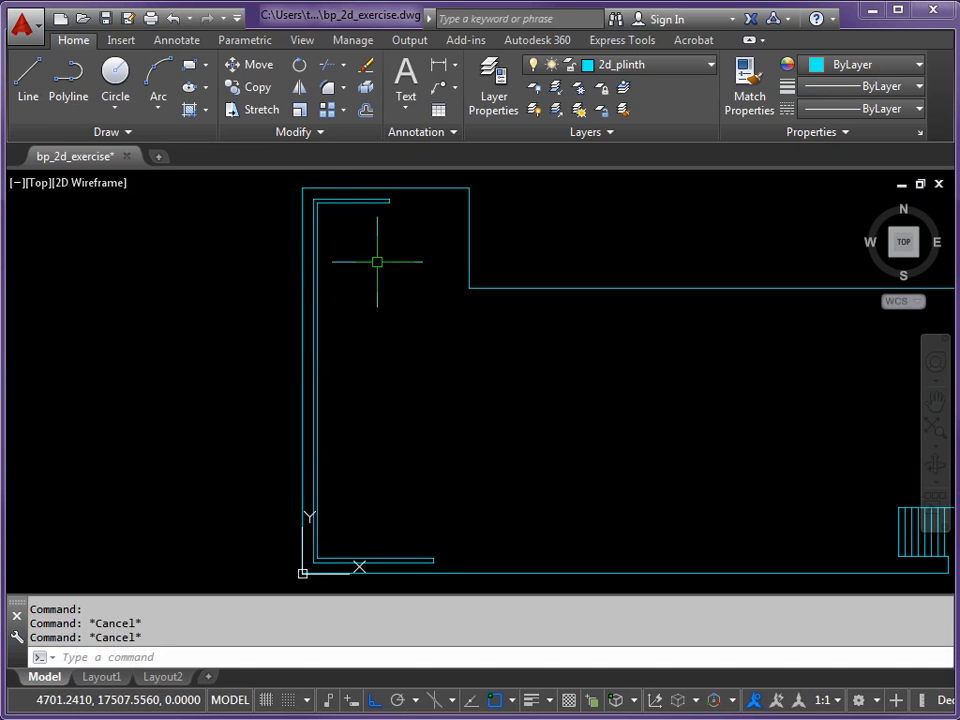
left_click(220, 194)
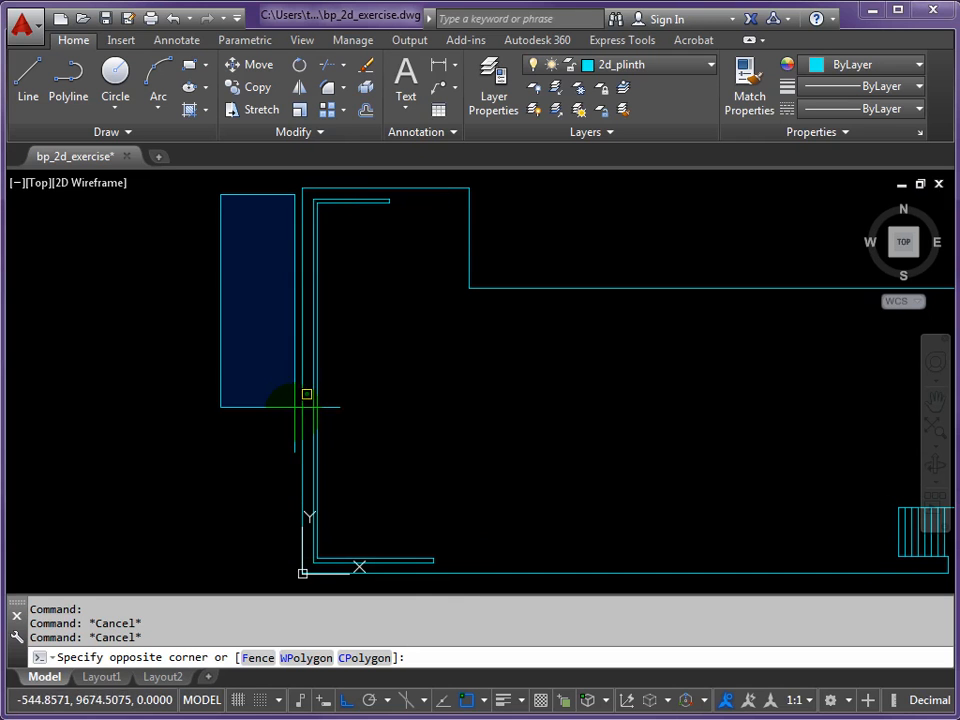
left_click(452, 568)
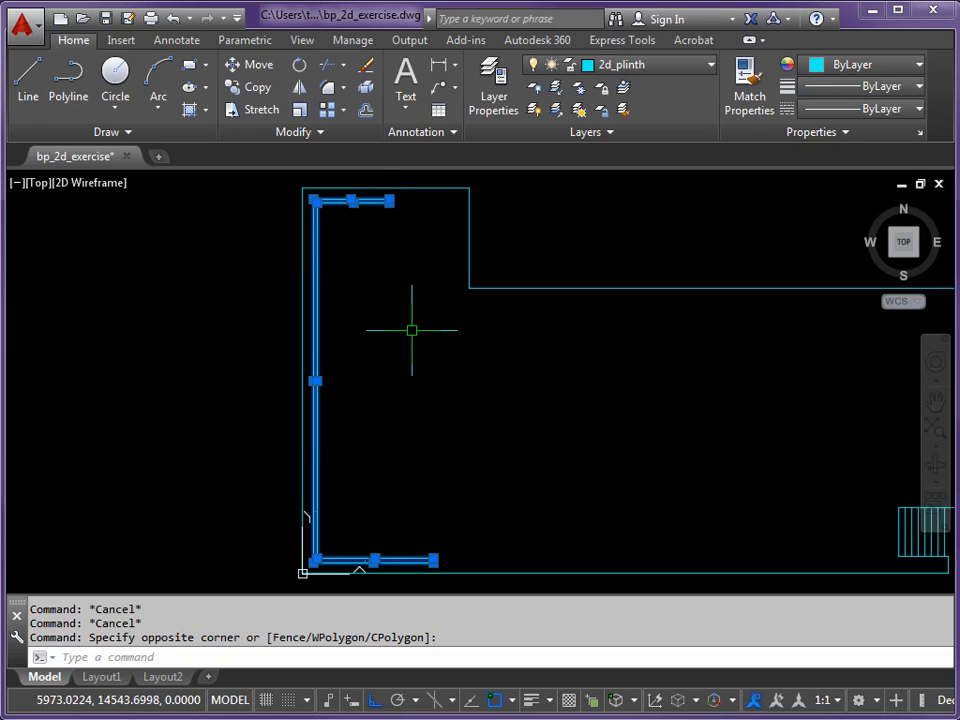
key("Escape")
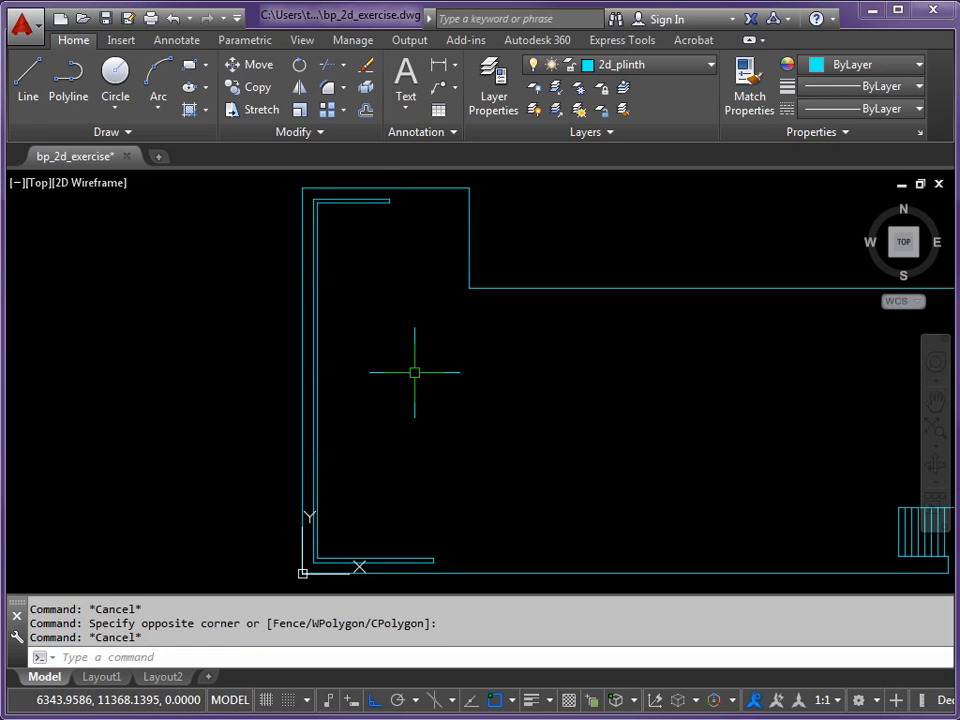
left_click(461, 195)
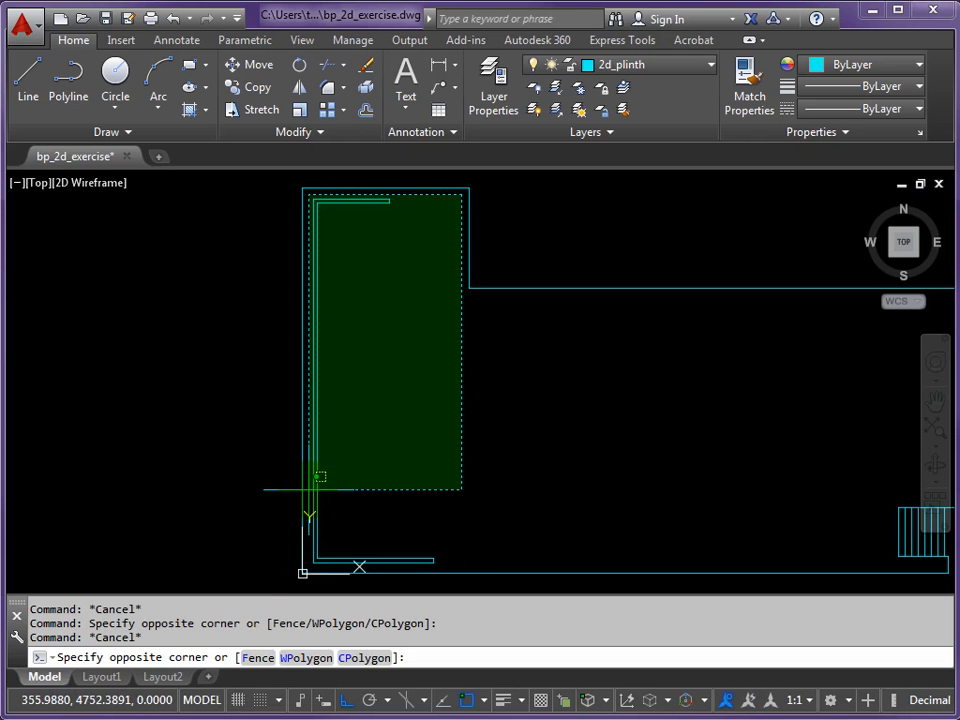
left_click(246, 573)
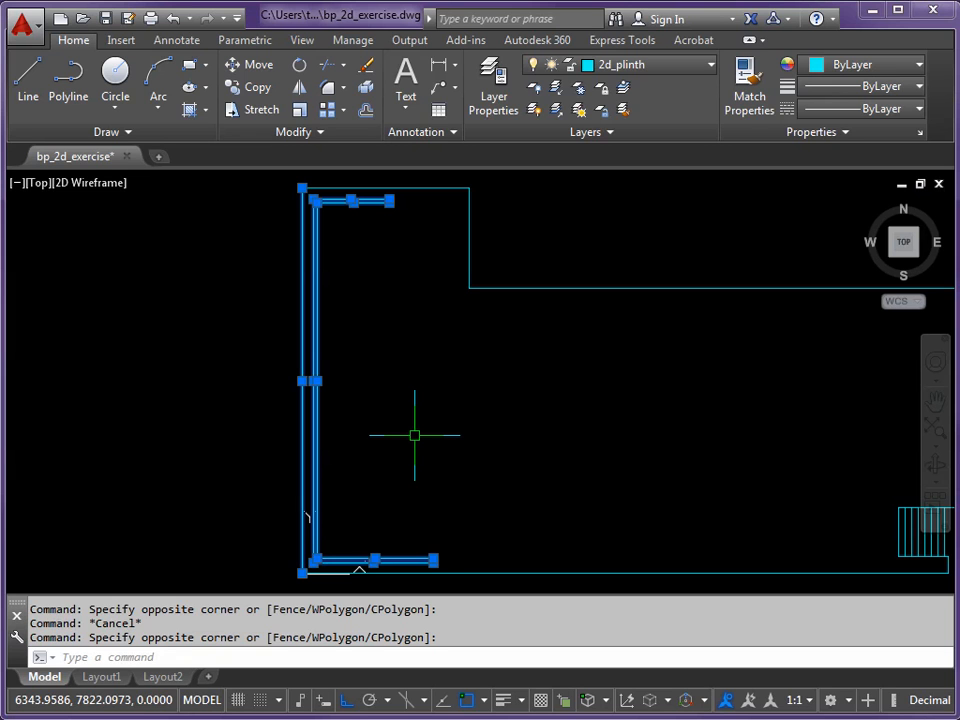
key("Escape")
- Select all the inner and outer wall lines with their end caps, leaving out the surrounding plinth outline
left_click(428, 196)
left_click(307, 237)
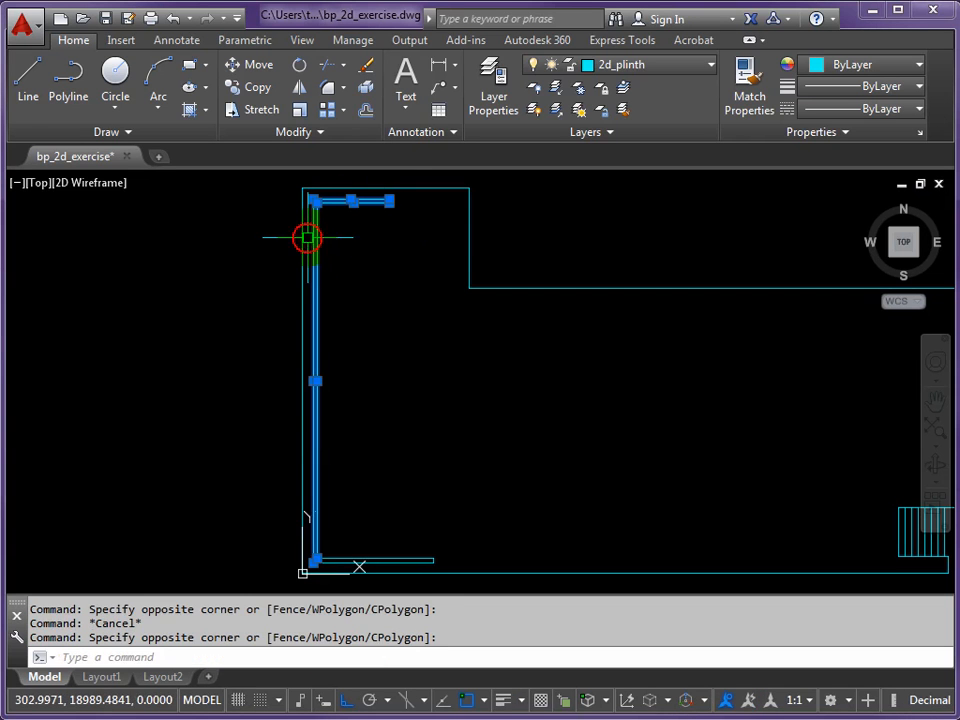
left_click(233, 487)
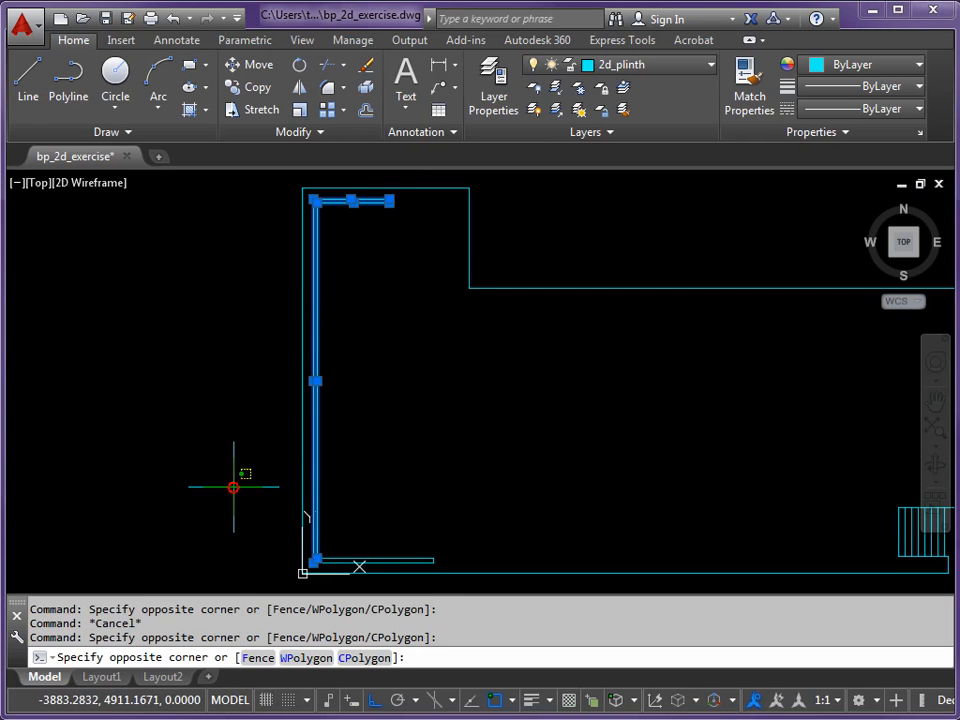
left_click(461, 567)
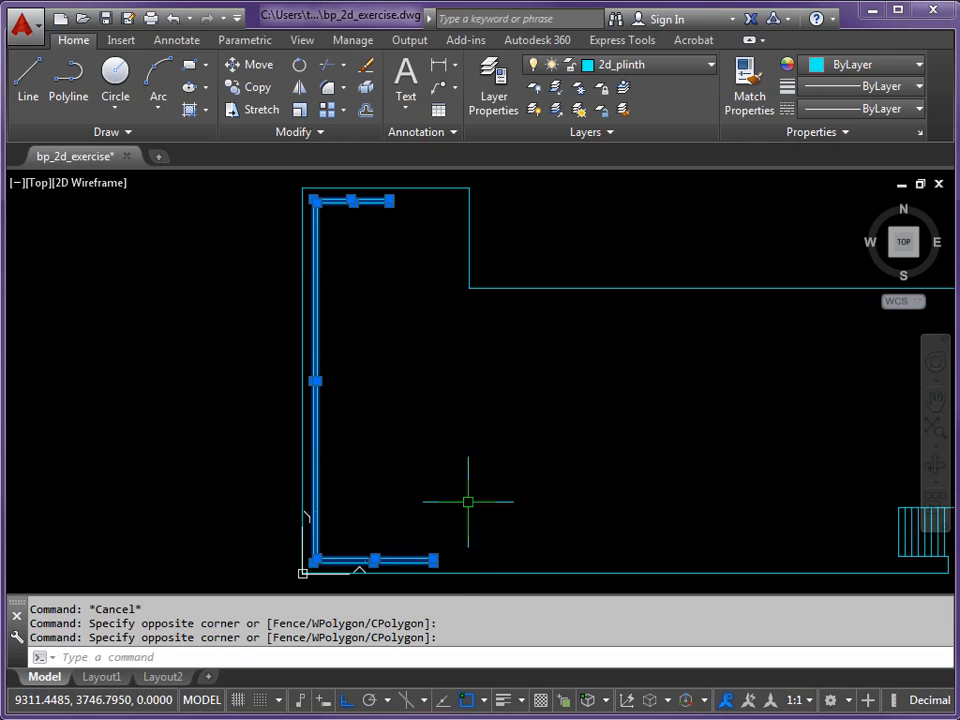
- Remove the two long vertical wall lines from the selection and add them back with a crossing selection
left_click(318, 422)
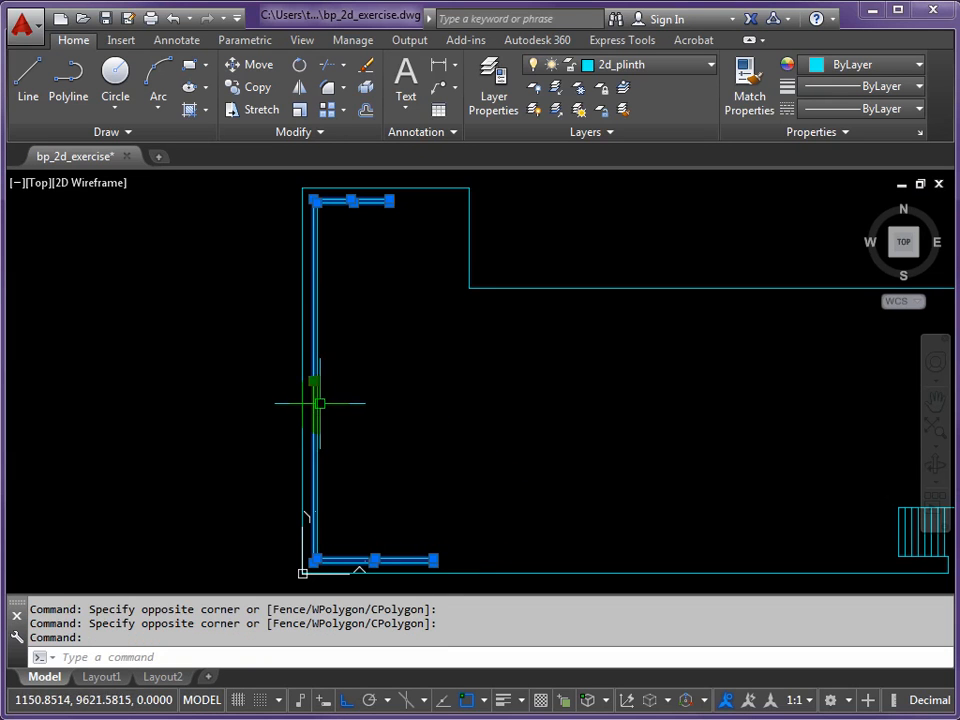
left_click(413, 335)
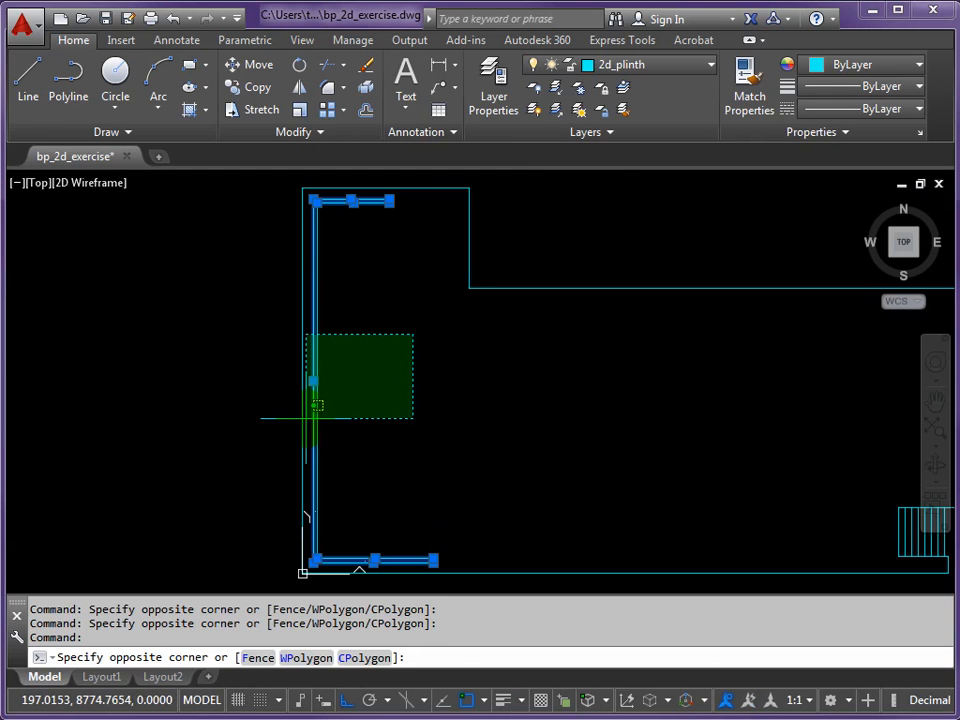
left_click(314, 397, "shift")
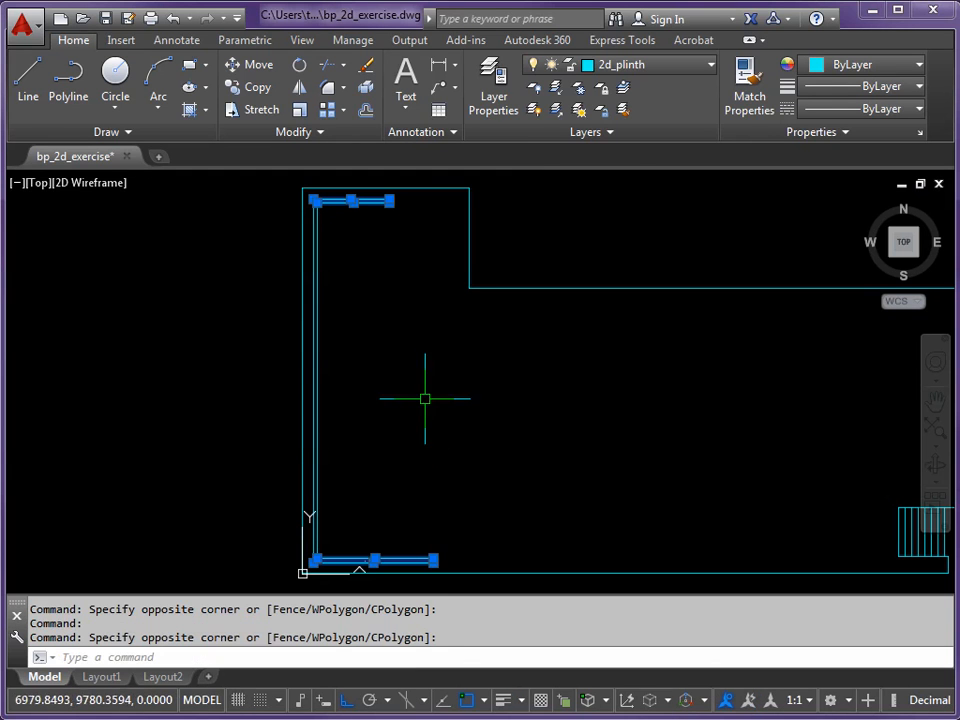
left_click(418, 322)
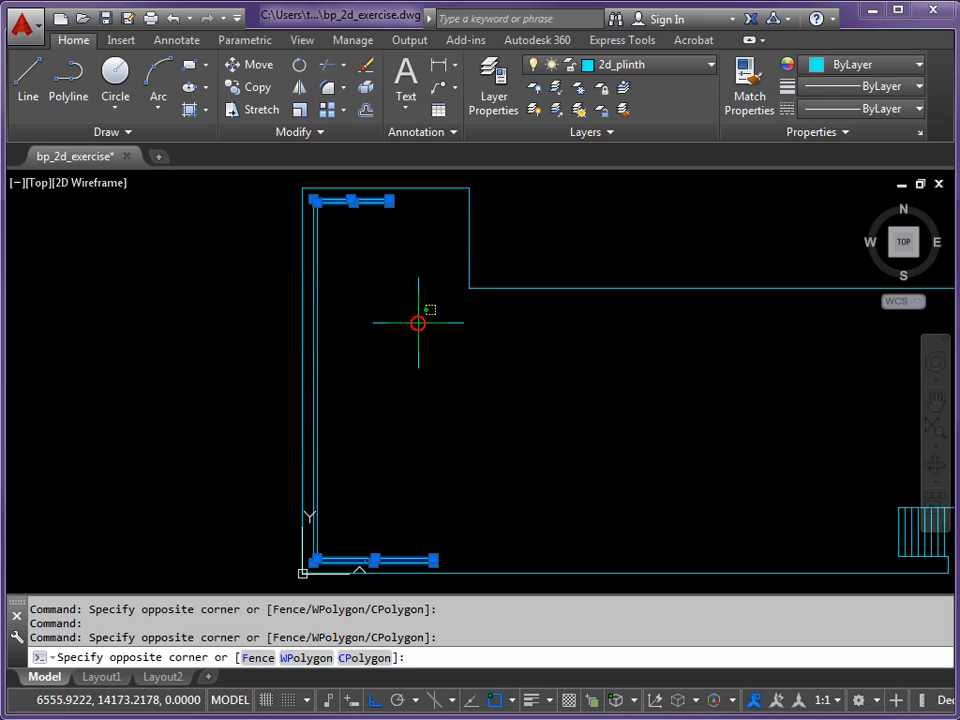
left_click(310, 390)
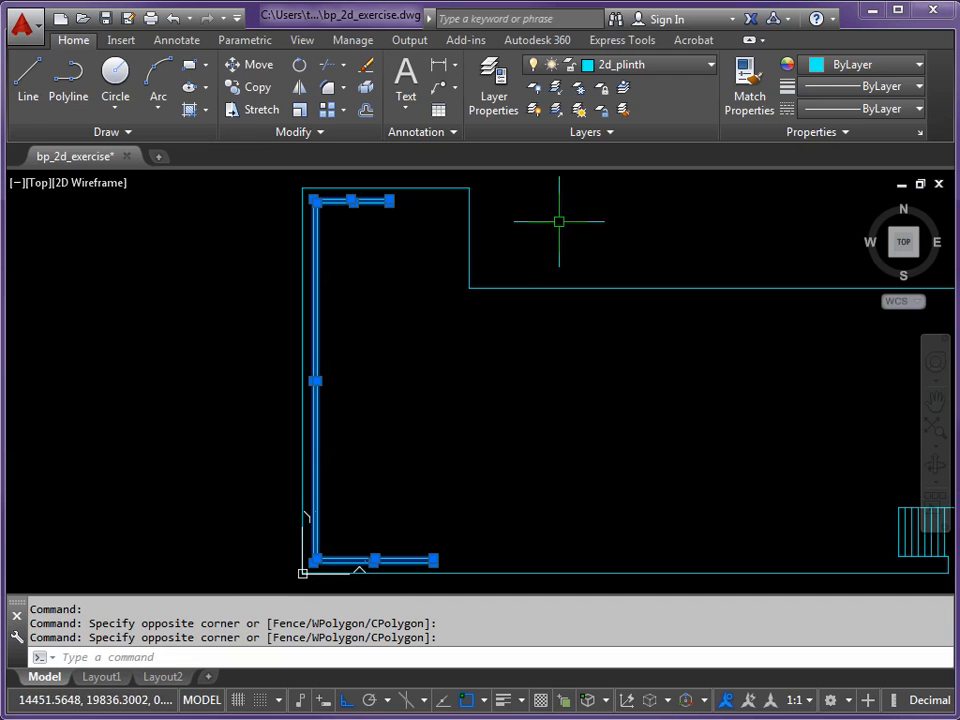
- Move the selected wall lines to the 2d_wall_marble layer and clear the selection
left_click(712, 67)
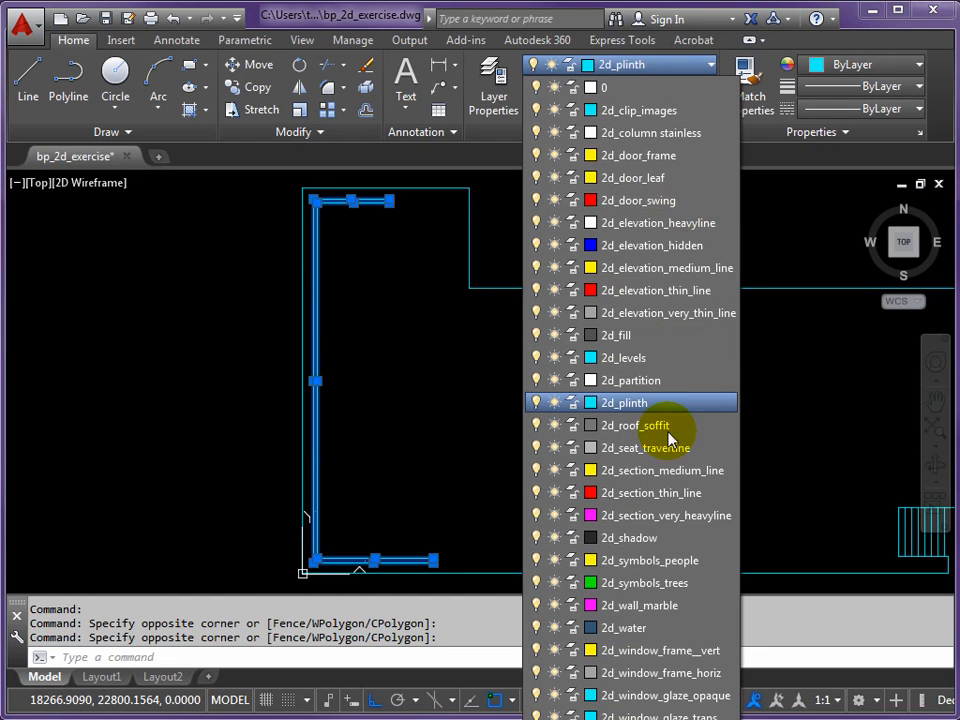
left_click(643, 608)
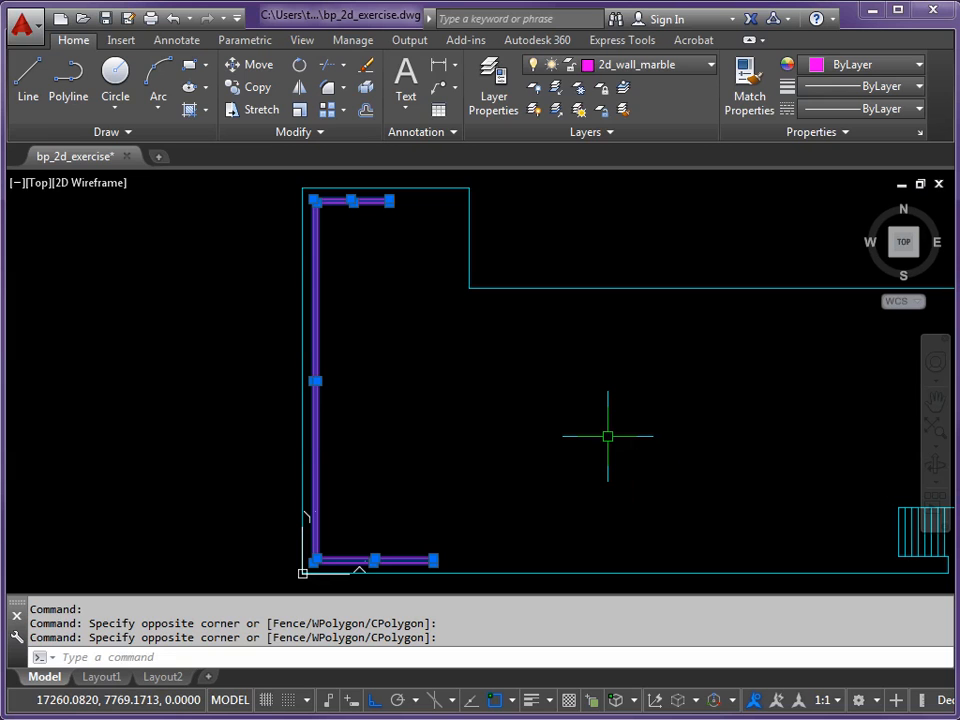
key("Escape")
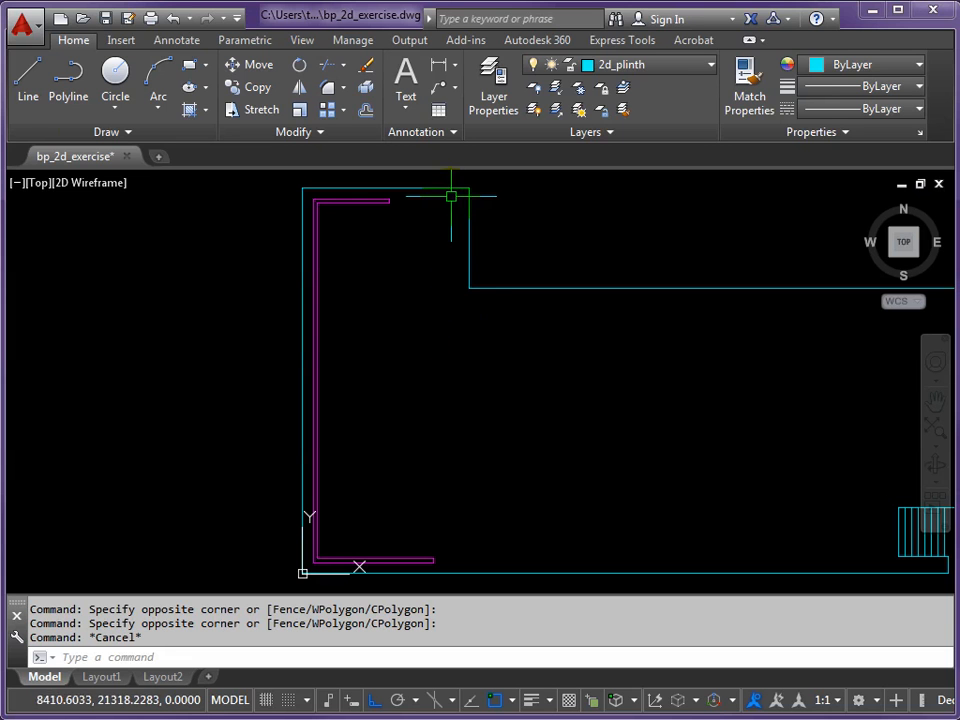
- Offset the short vertical edge of the plinth's upper step 600 toward the plinth's interior
mouse_move(448, 221)
middle_mouse_down()
mouse_move(369, 343)
mouse_move(396, 366)
middle_mouse_up()
scroll(370, 353, "up", 4)
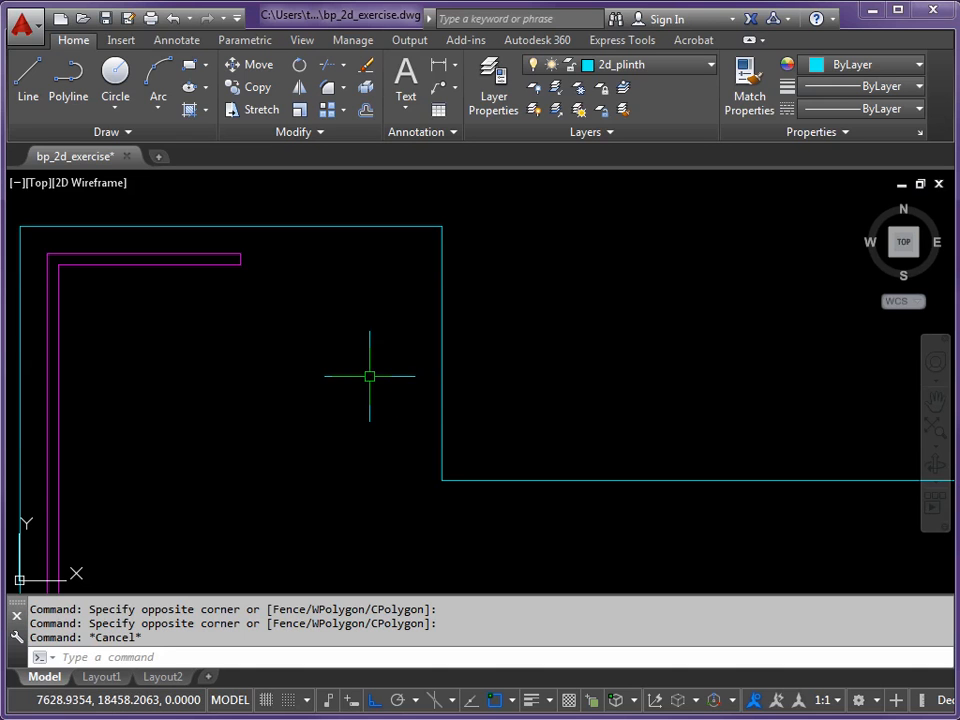
type("O")
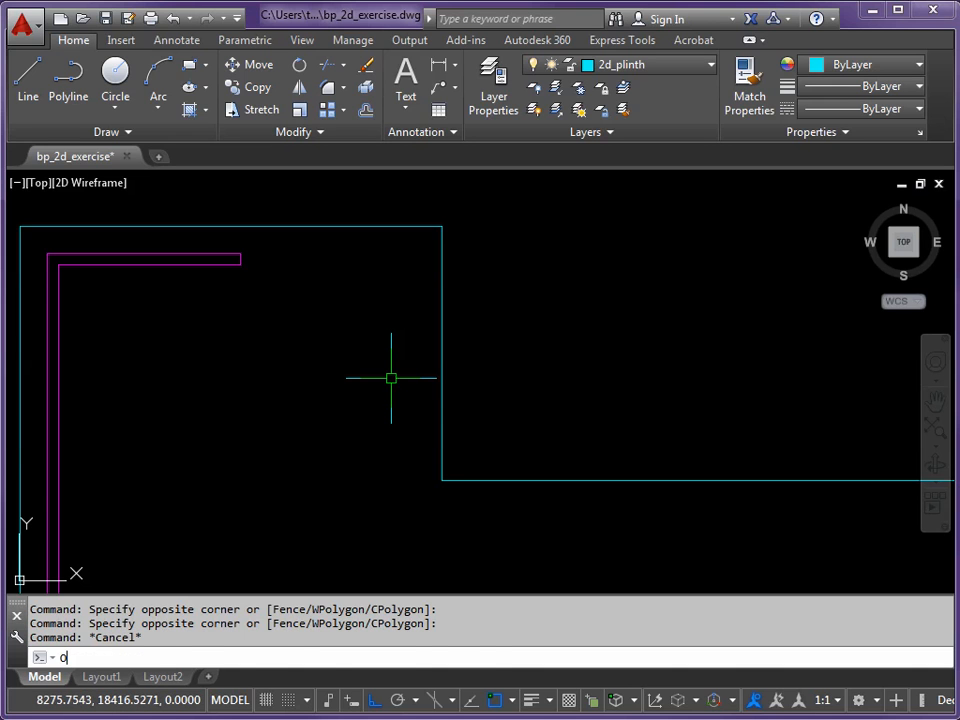
key("Return")
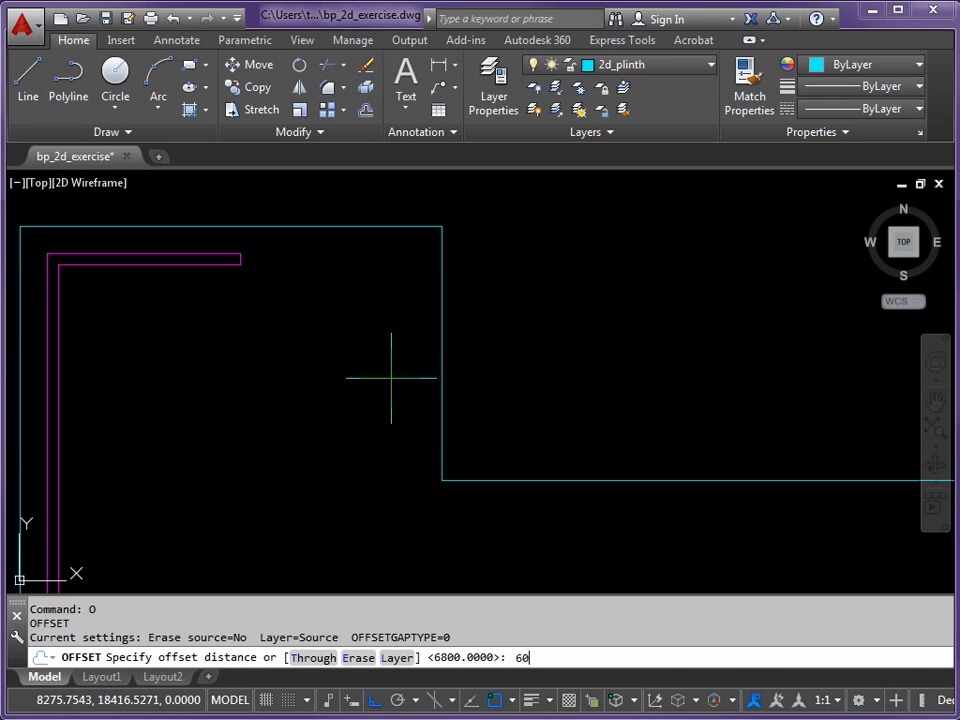
key("Return")
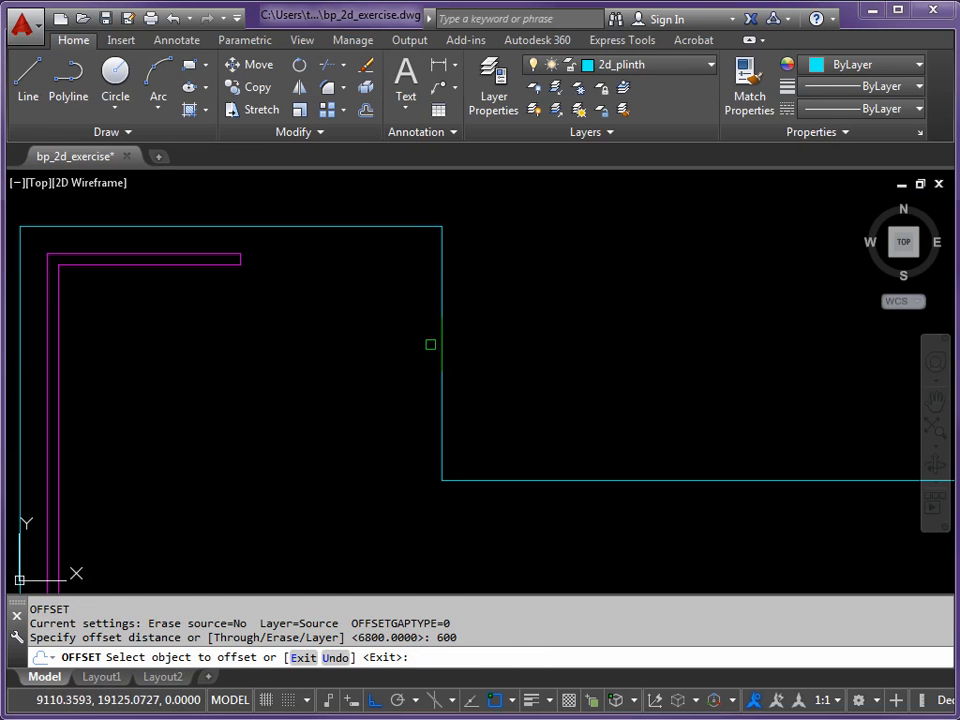
left_click(441, 338)
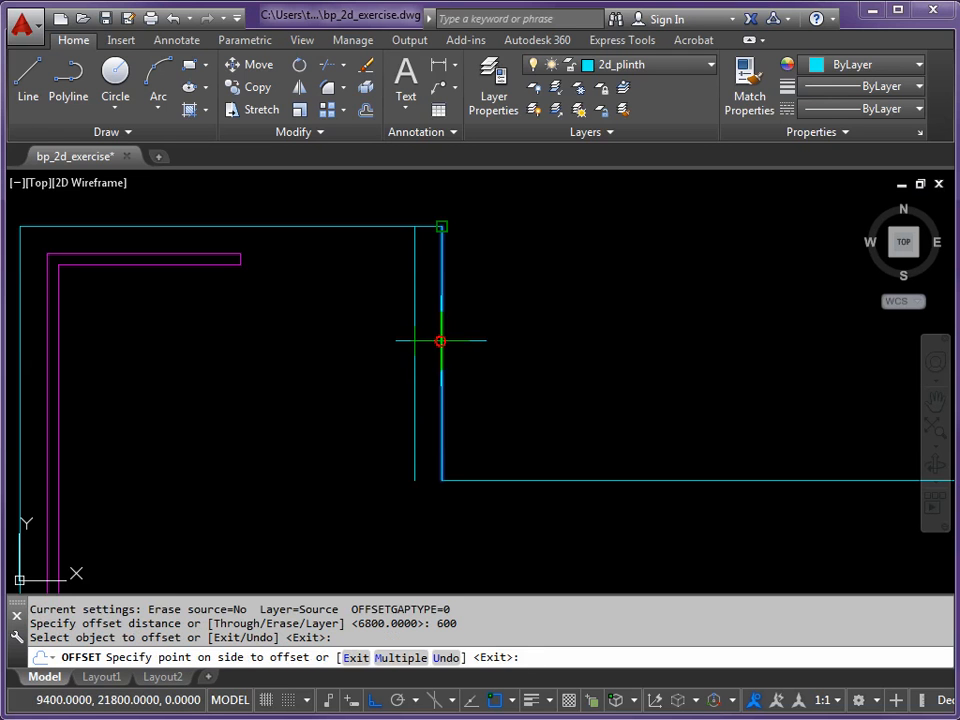
left_click(364, 344)
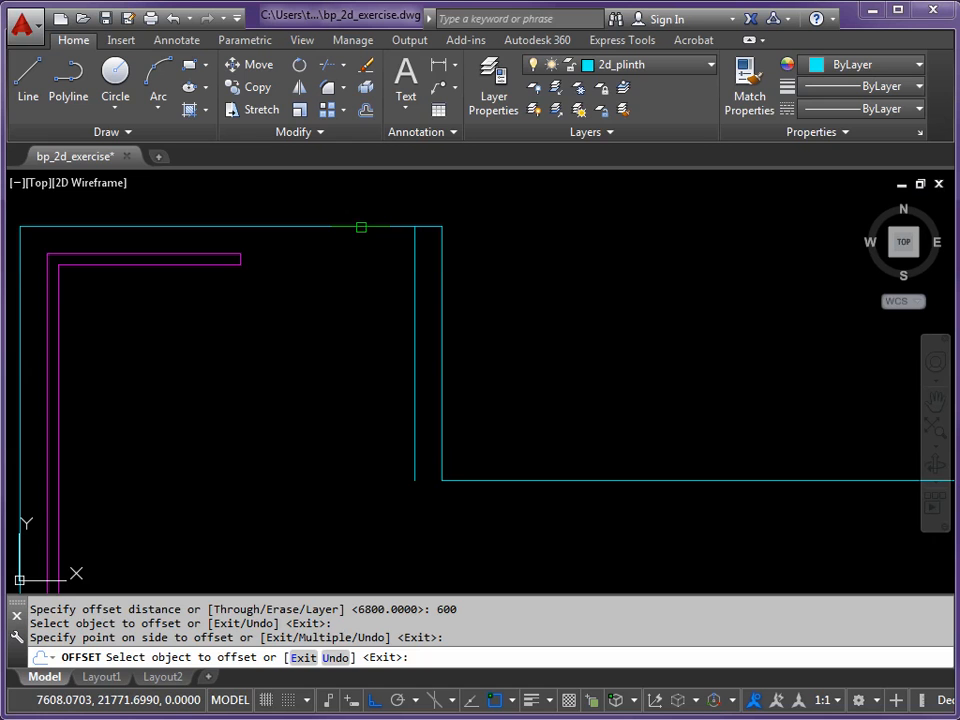
- Offset the plinth's top edge and the horizontal edge at the foot of the step 600 downward into the plinth
left_click(361, 227)
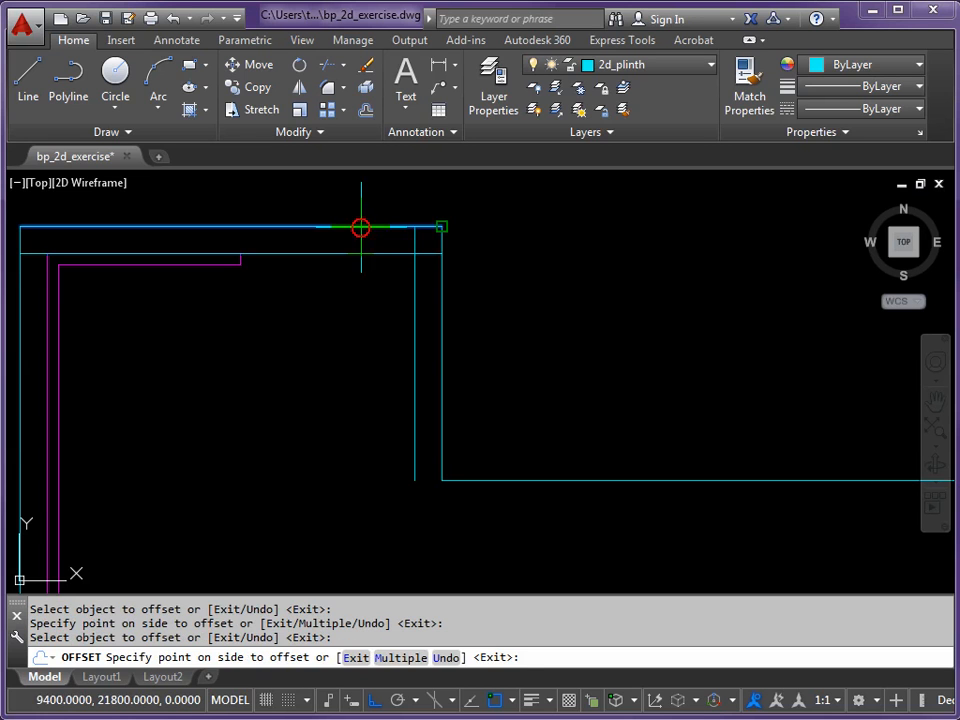
left_click(349, 291)
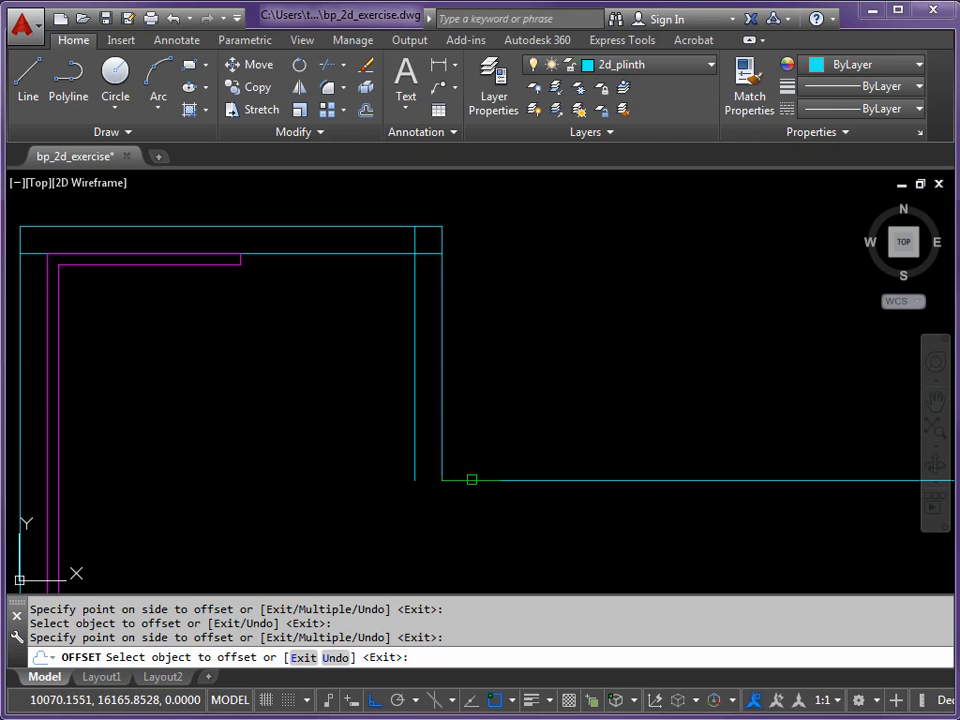
left_click(472, 480)
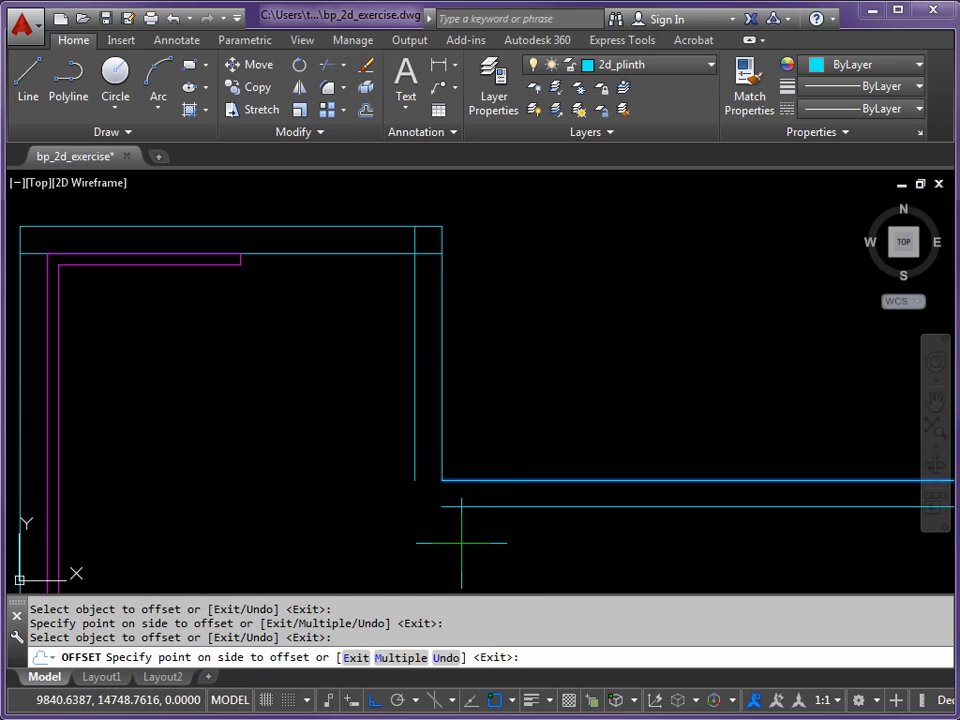
left_click(450, 529)
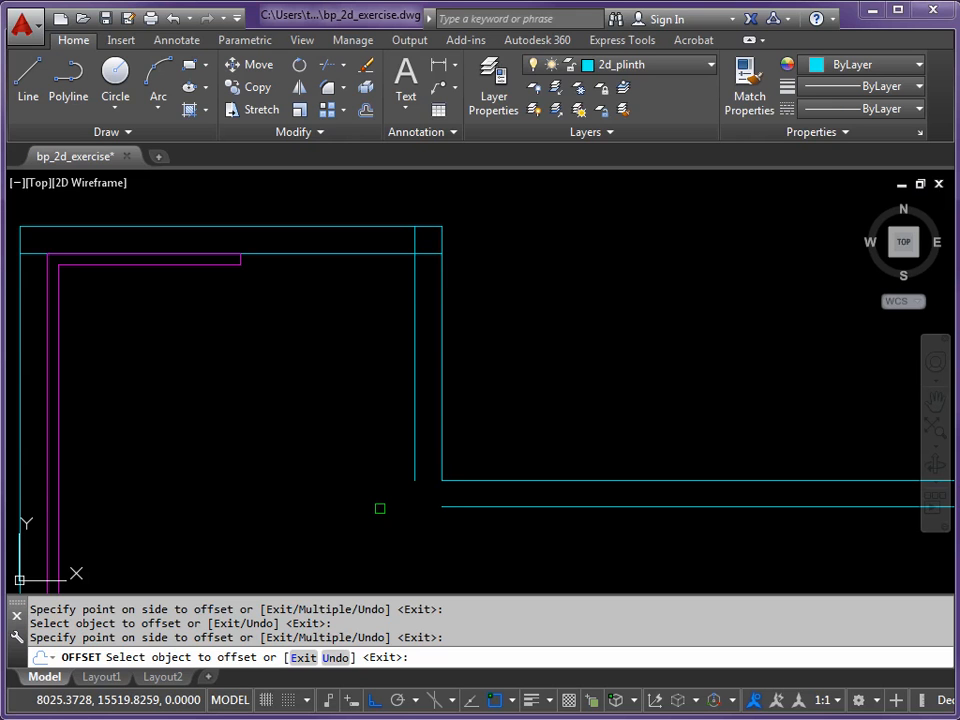
key("Return")
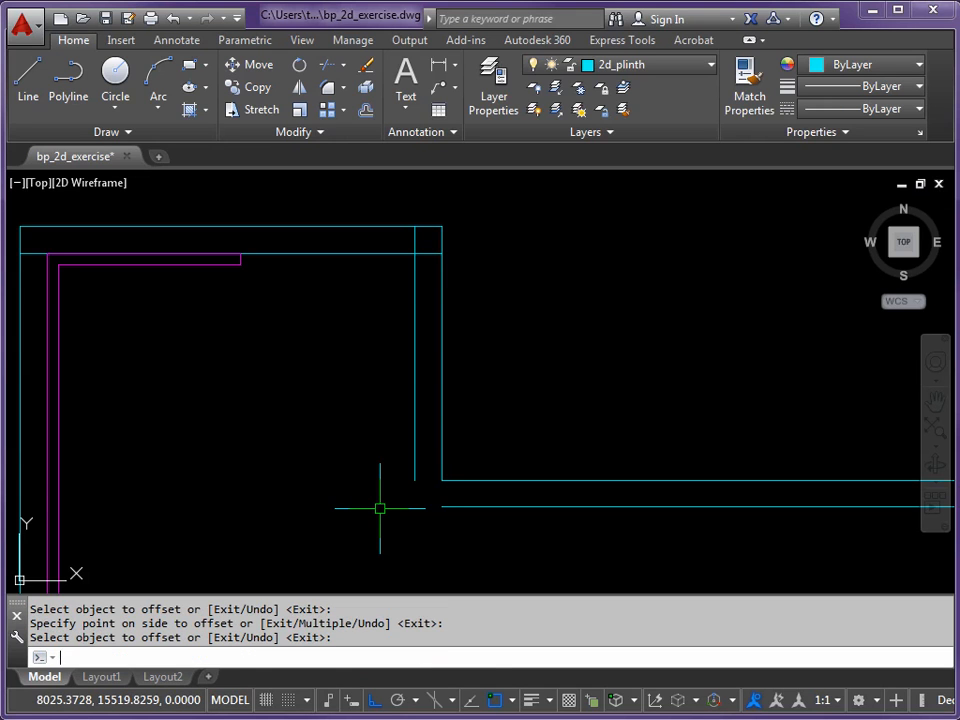
- Offset the inner vertical line of the plinth's upper step 250 toward the interior to give the wall its thickness
key("Return")
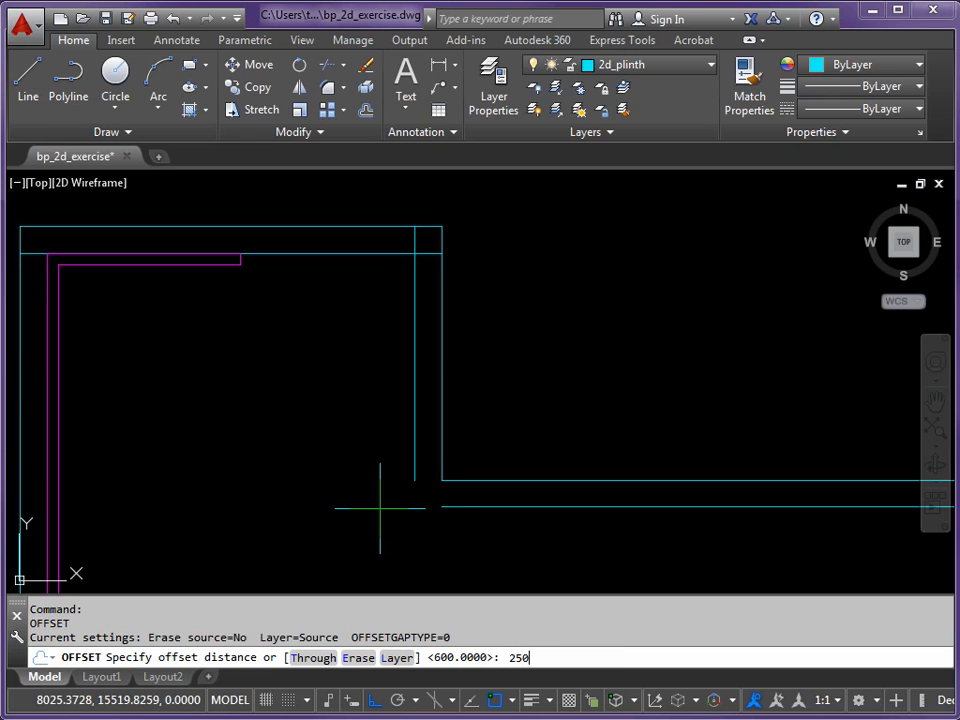
type("250")
key("Return")
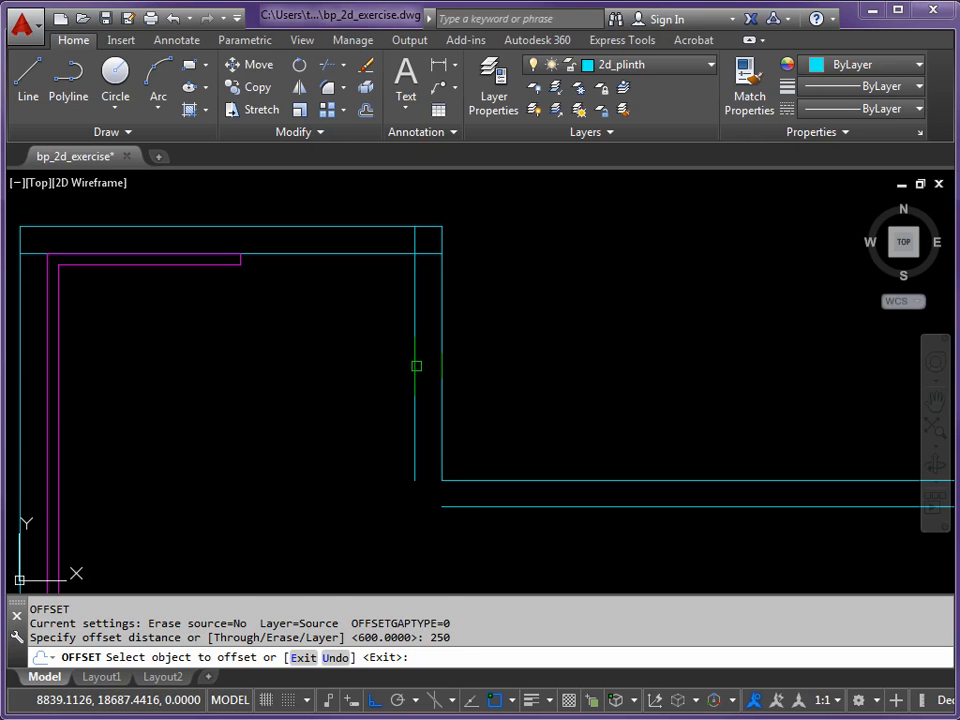
left_click(415, 366)
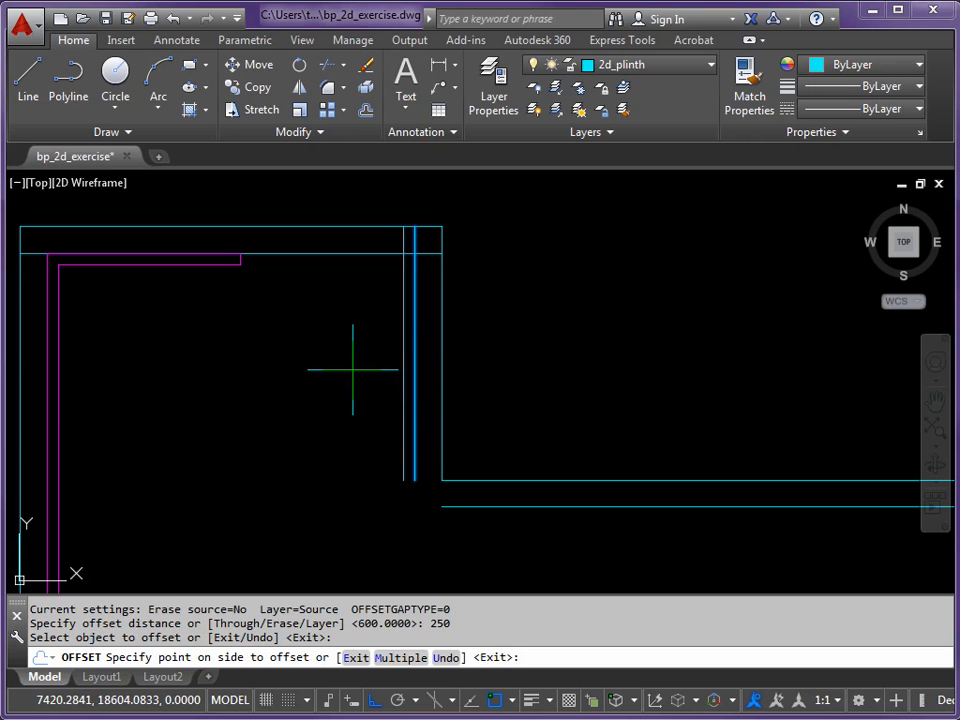
left_click(352, 369)
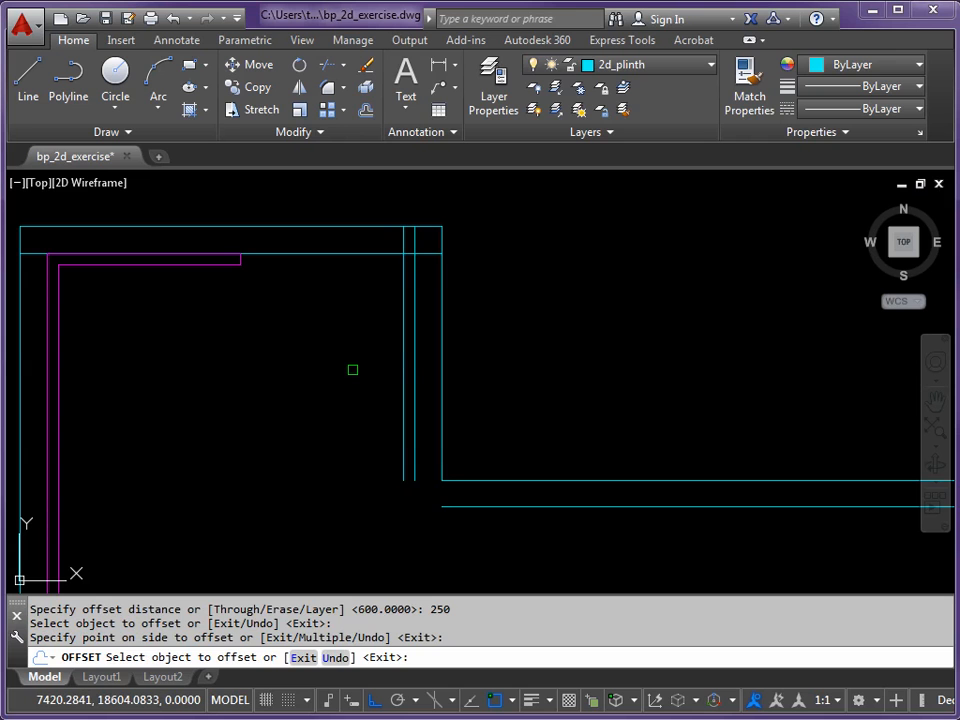
key("Escape")
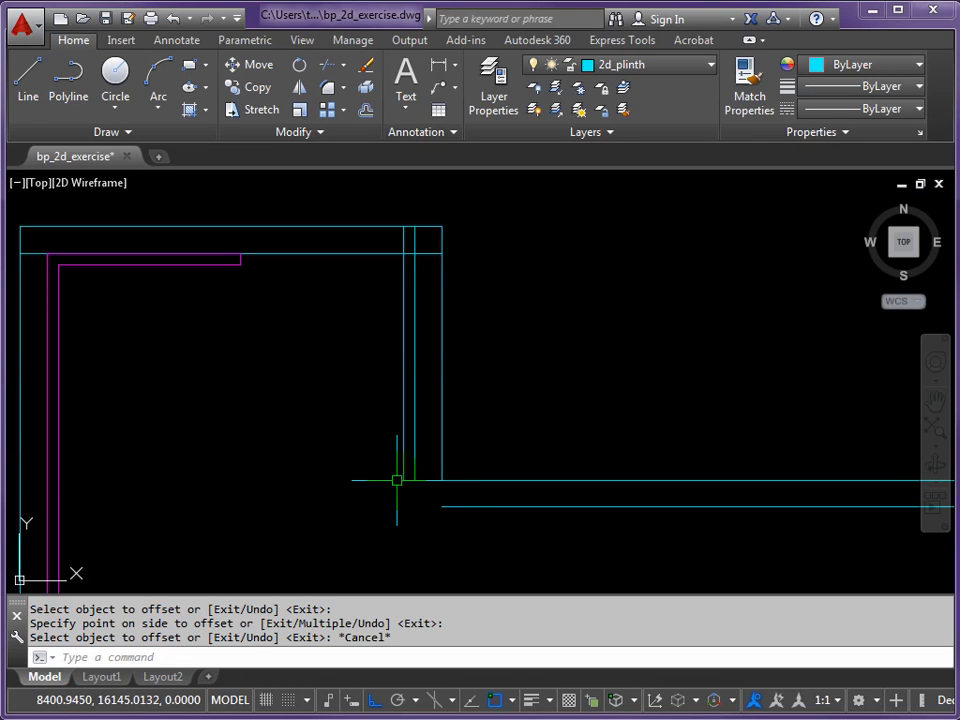
- Fillet both vertical wall lines with the horizontal offset line at radius 0 to close the wall's lower end
key("Return")
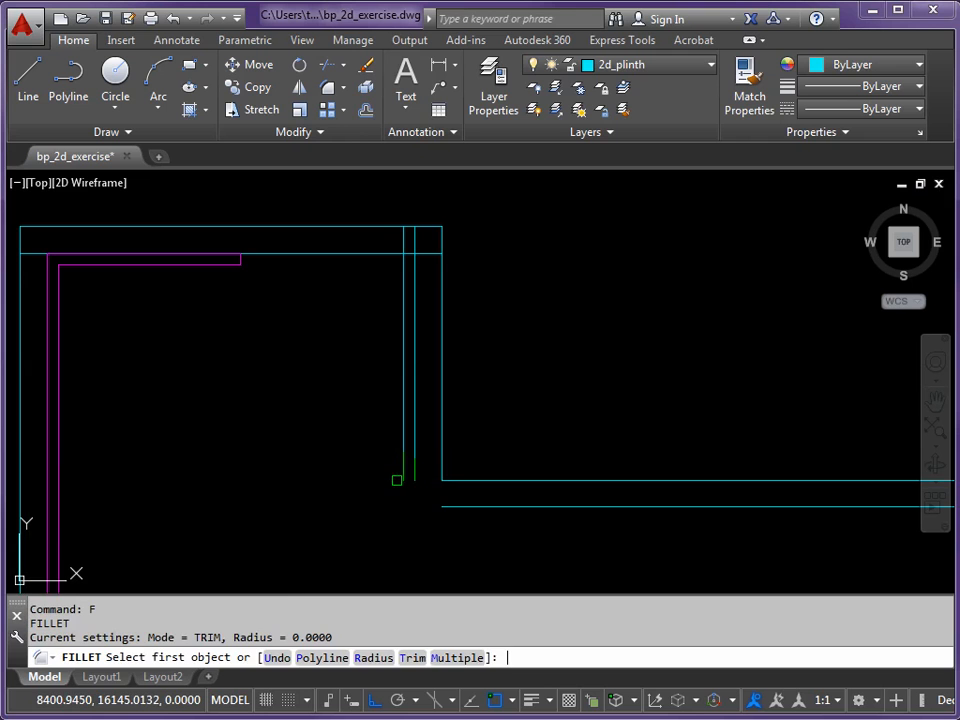
left_click(466, 506)
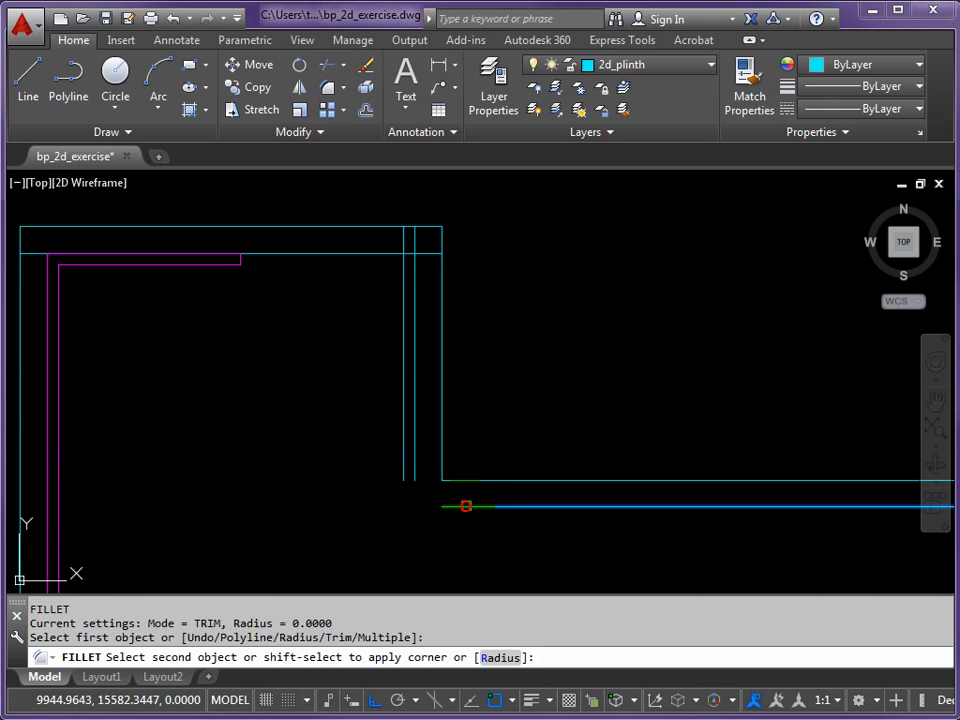
left_click(398, 459)
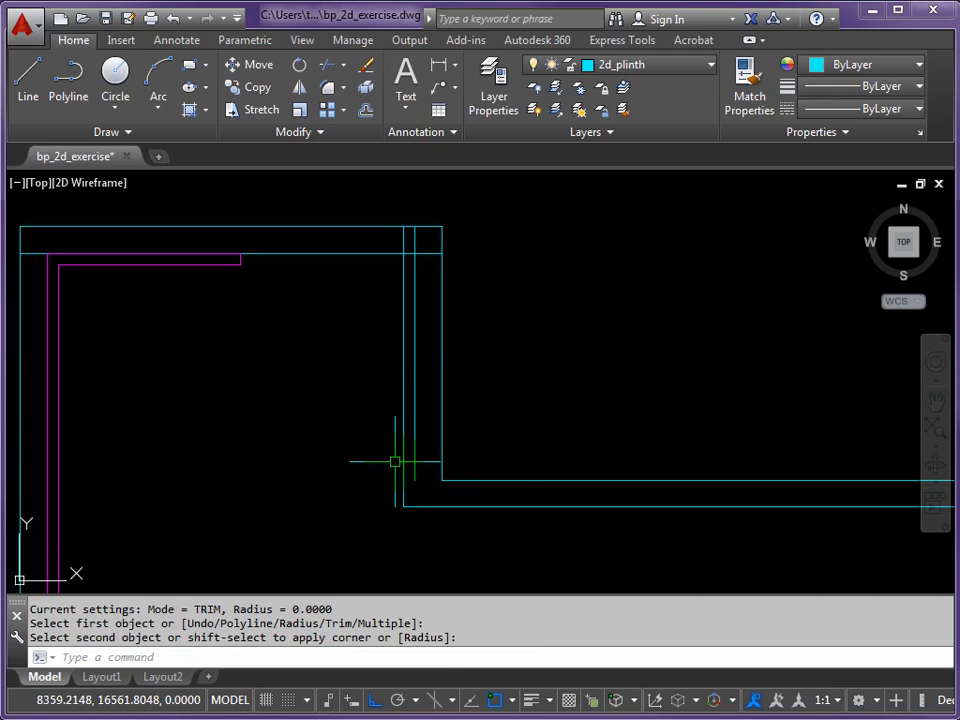
scroll(411, 509, "up", 4)
scroll(413, 505, "up", 2)
key("Return")
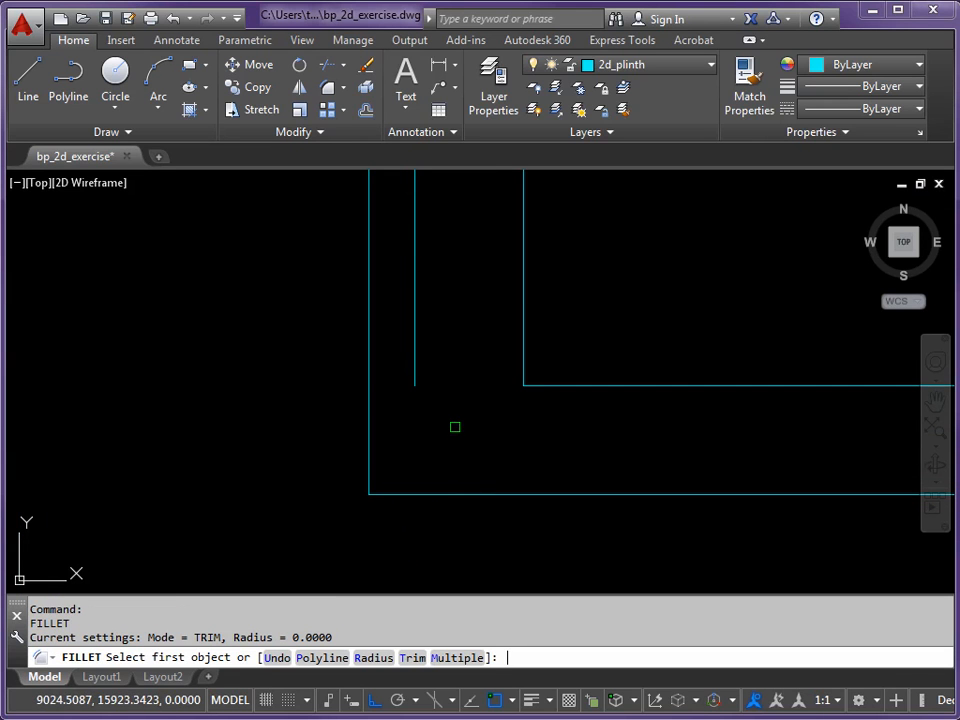
left_click(415, 327)
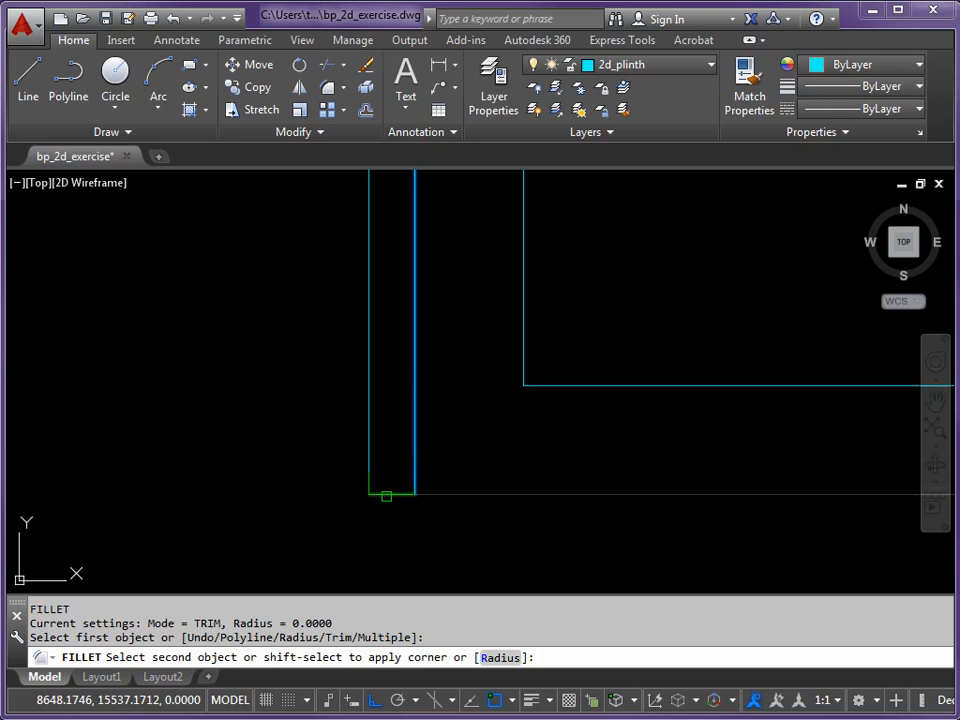
left_click(389, 494)
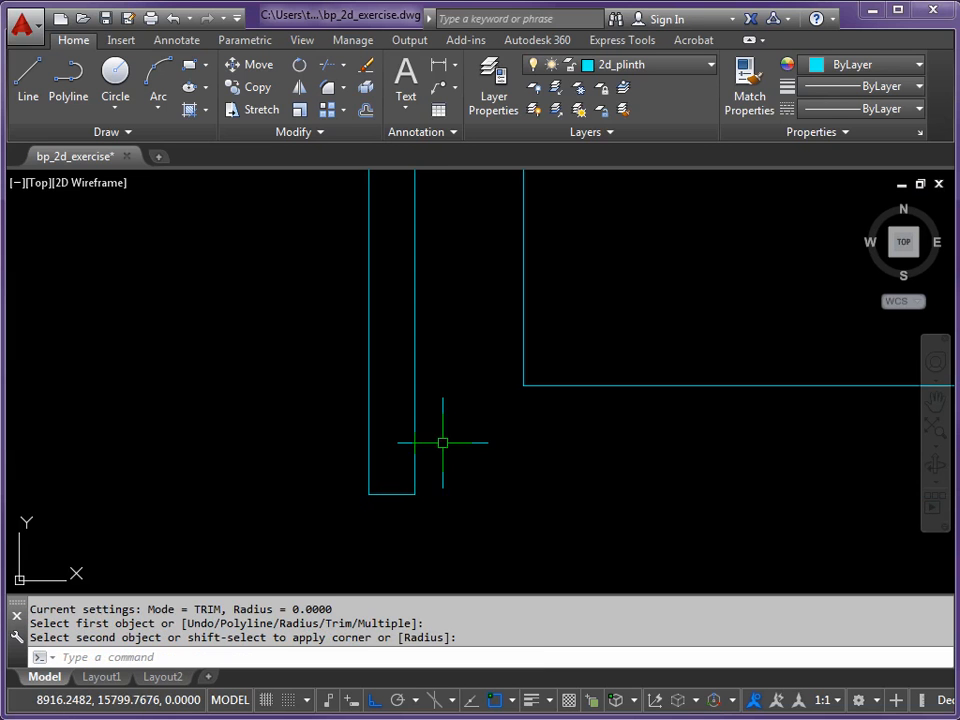
- Trim the two vertical wall lines and the horizontal offset line against each other to close the wall's upper end
scroll(455, 350, "down", 3)
scroll(455, 358, "down", 4)
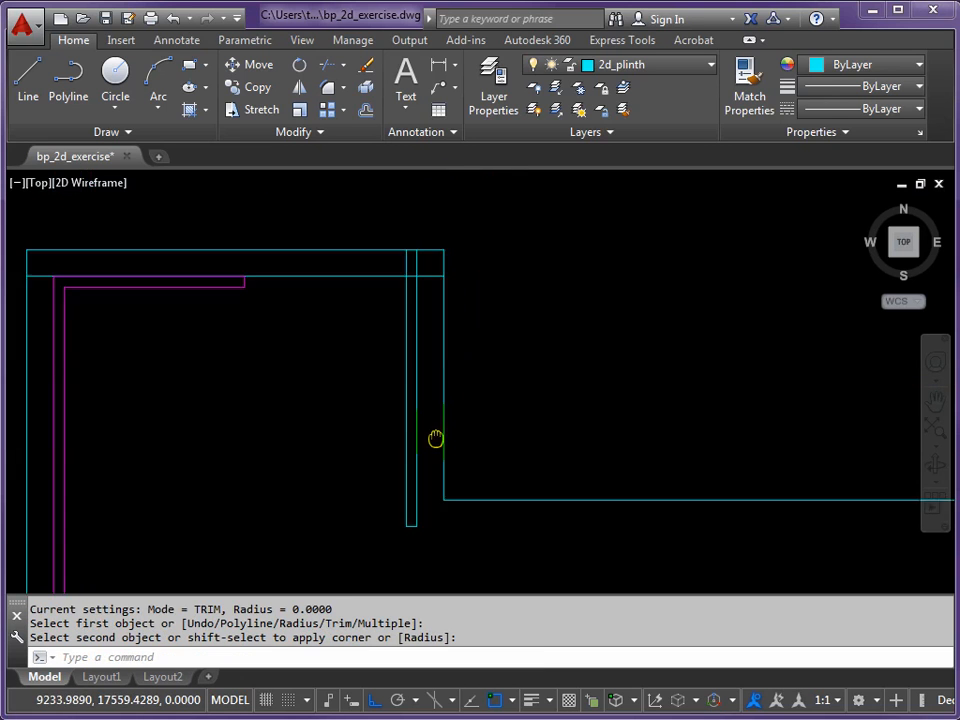
scroll(411, 332, "up", 4)
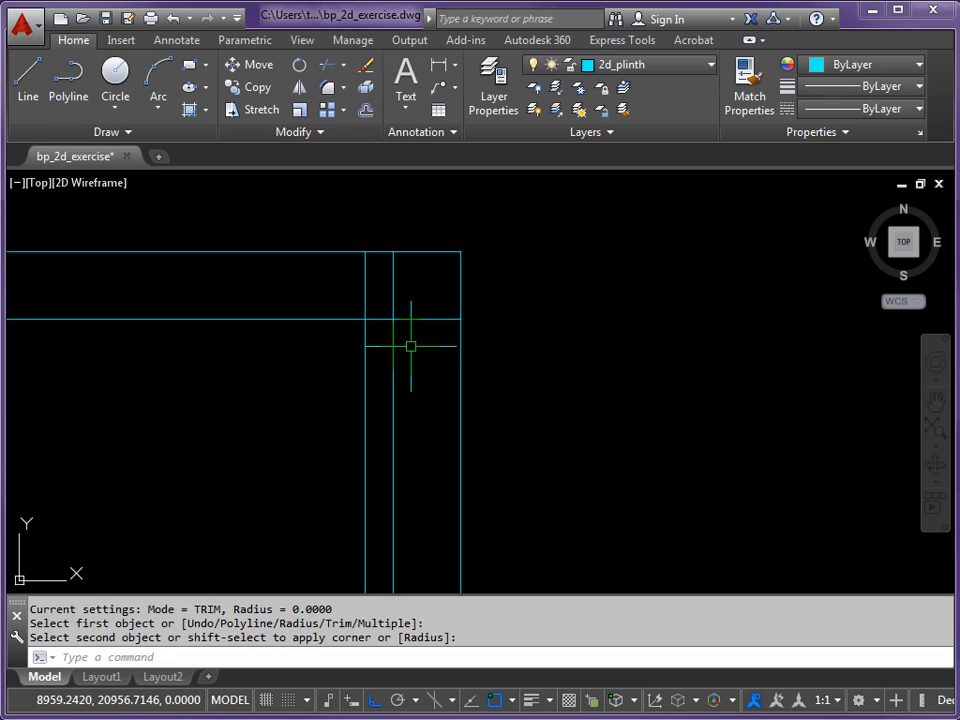
key("Escape")
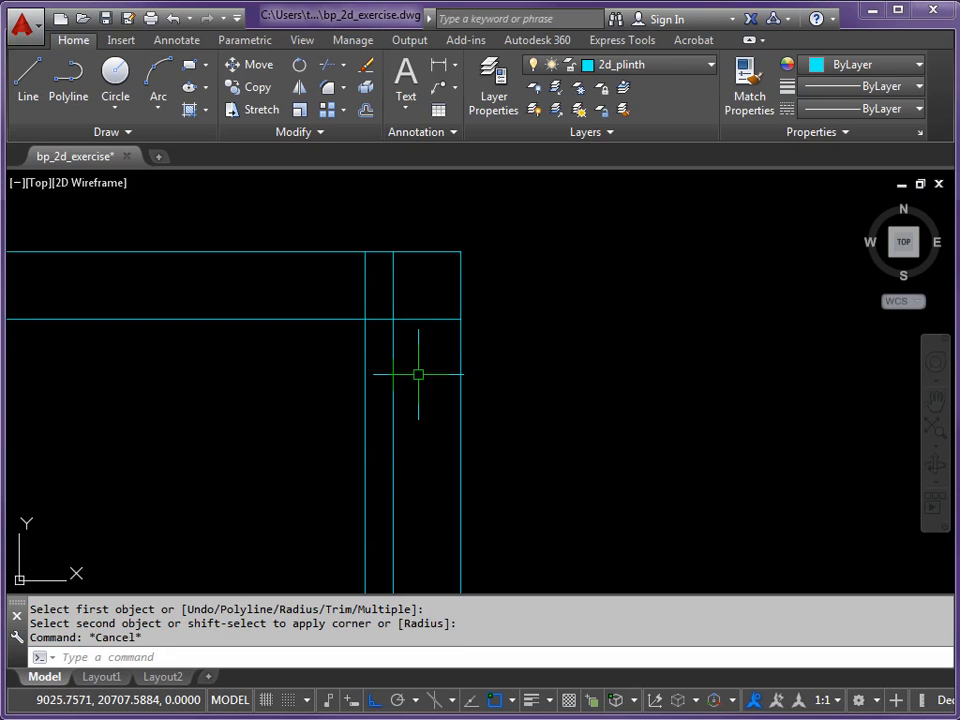
type("TR")
key("Return")
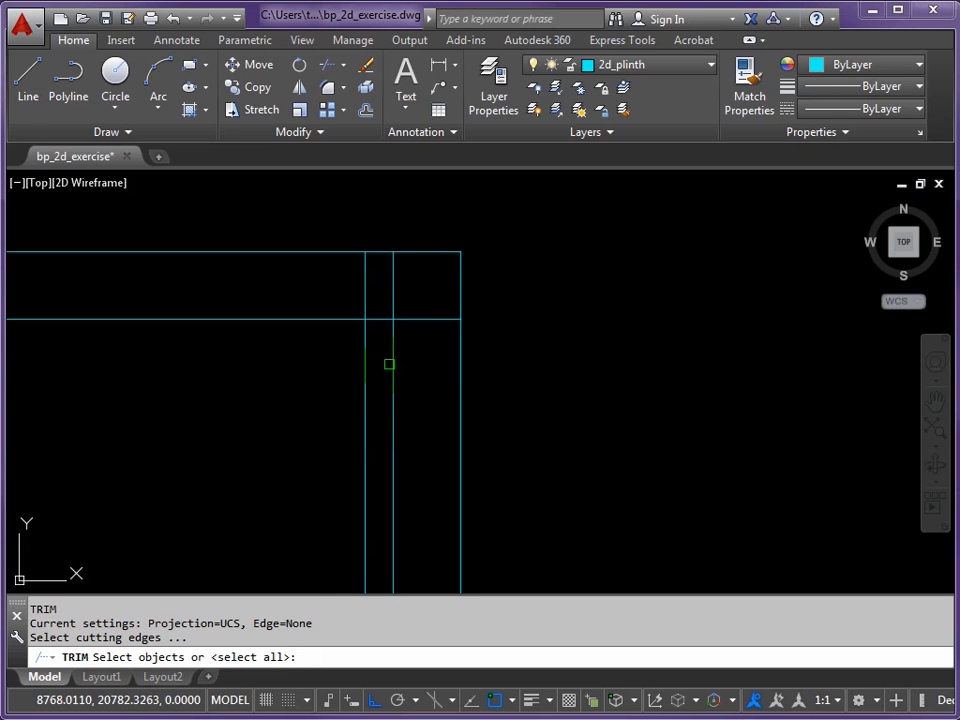
left_click(405, 319)
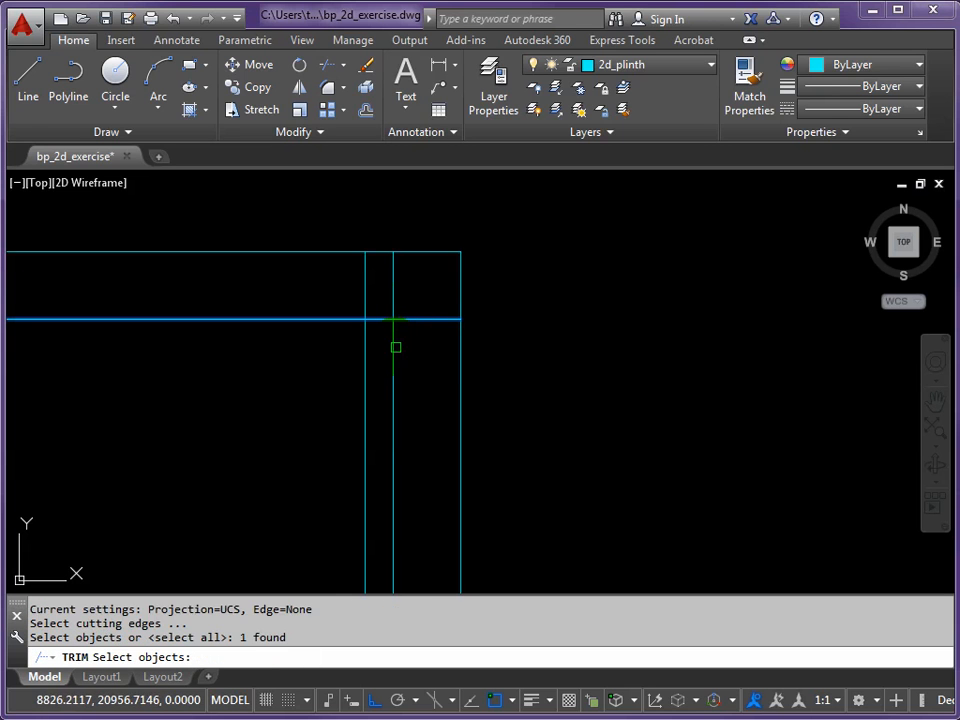
left_click(393, 348)
left_click(365, 362)
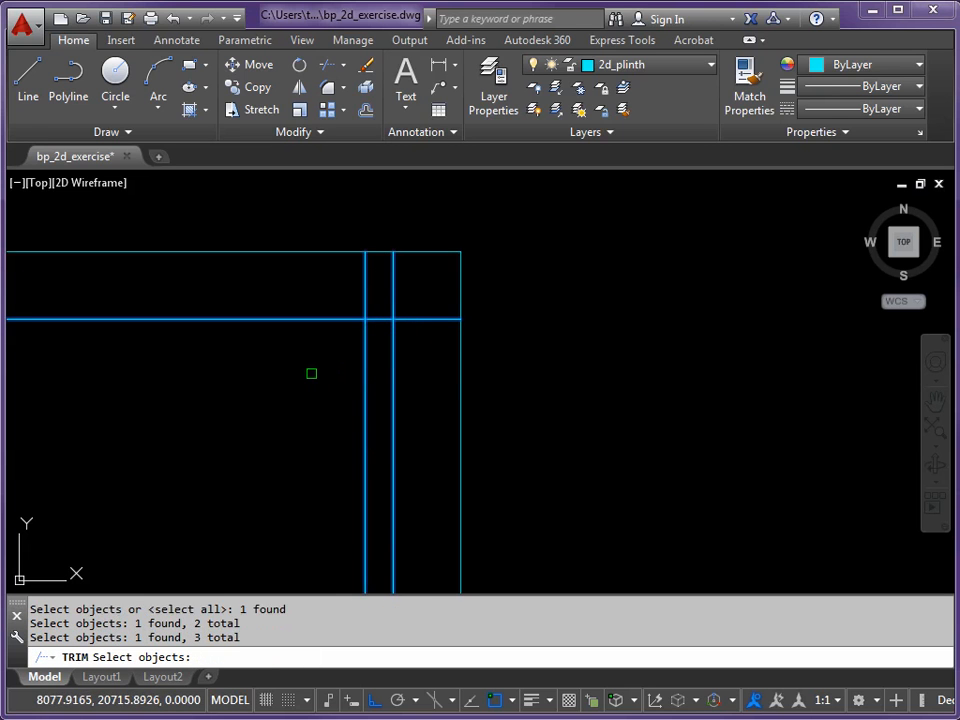
key("Return")
left_click(319, 319)
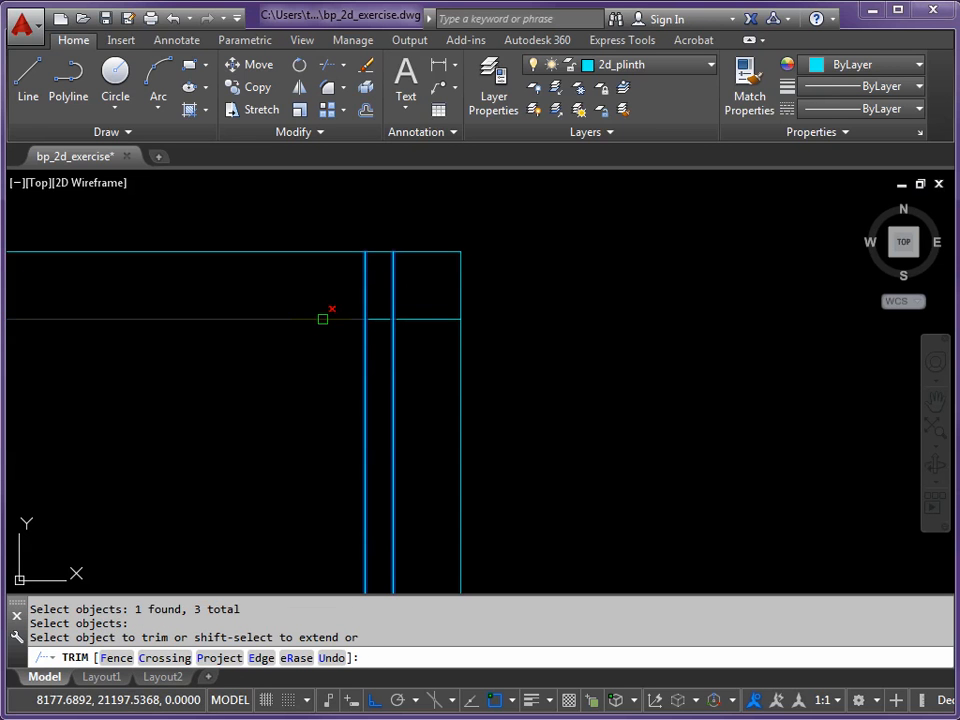
left_click(364, 290)
left_click(392, 281)
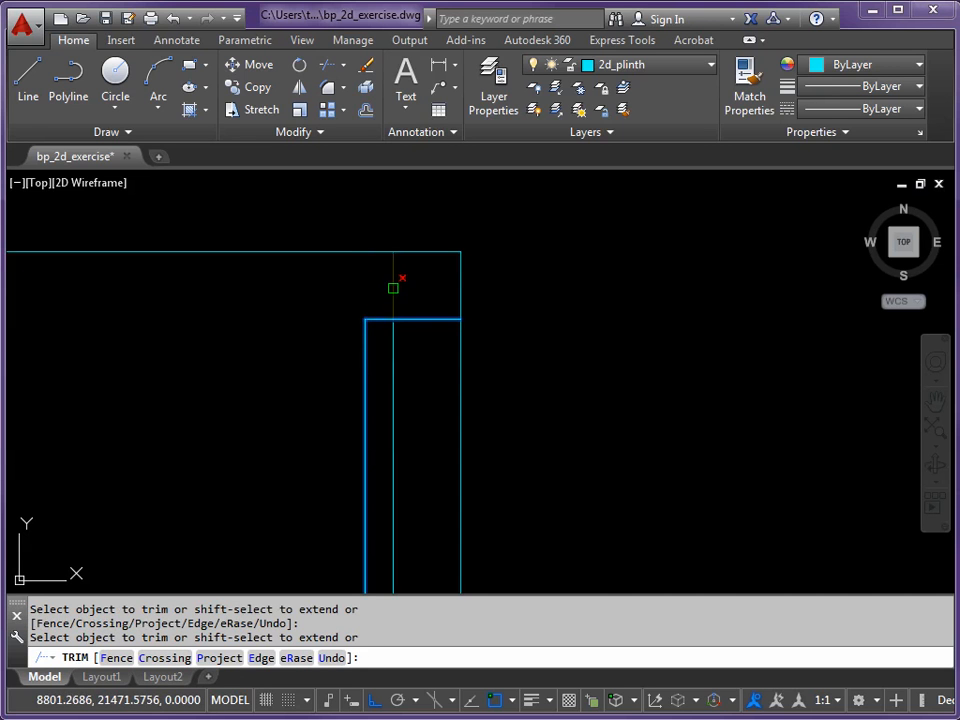
left_click(409, 305)
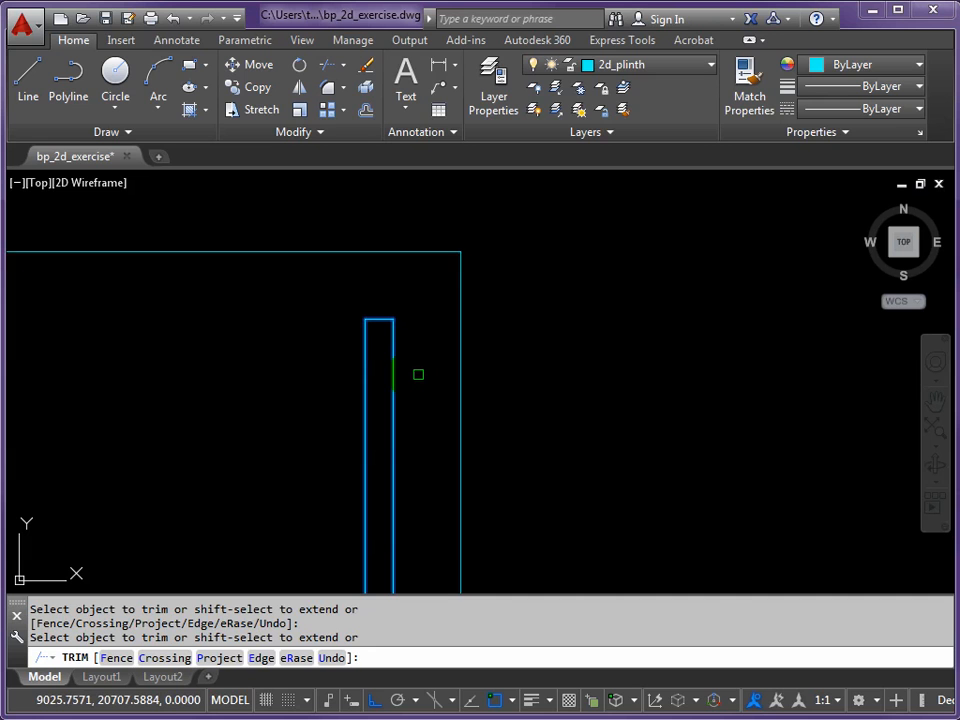
key("Escape")
- Match the new vertical wall's four lines to the properties of the existing magenta marble wall
scroll(418, 373, "down", 4)
scroll(408, 371, "up", 2)
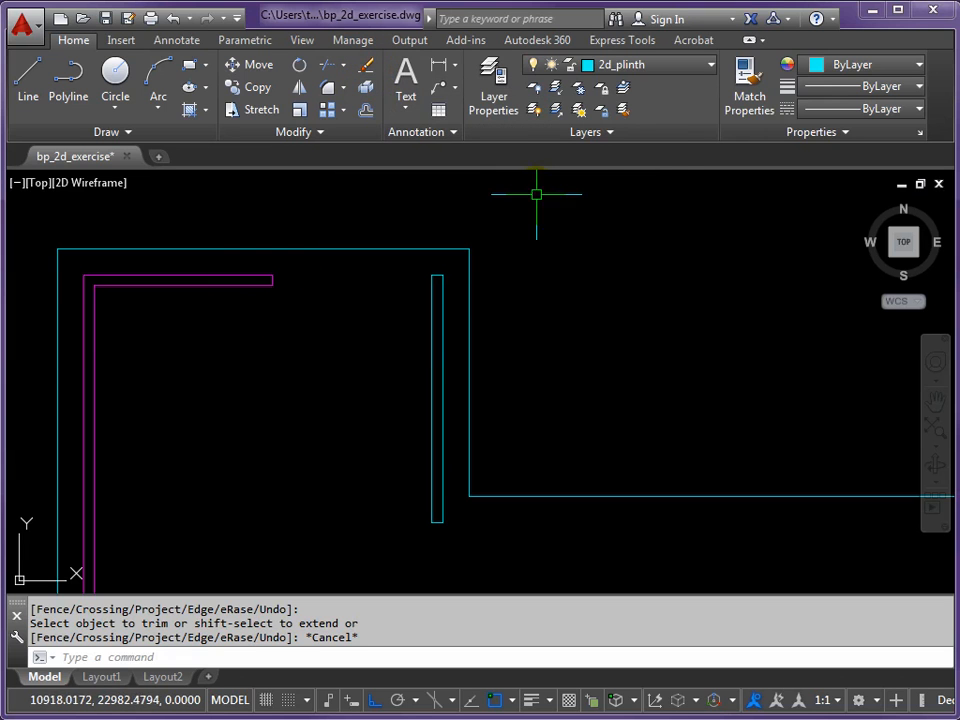
left_click(748, 88)
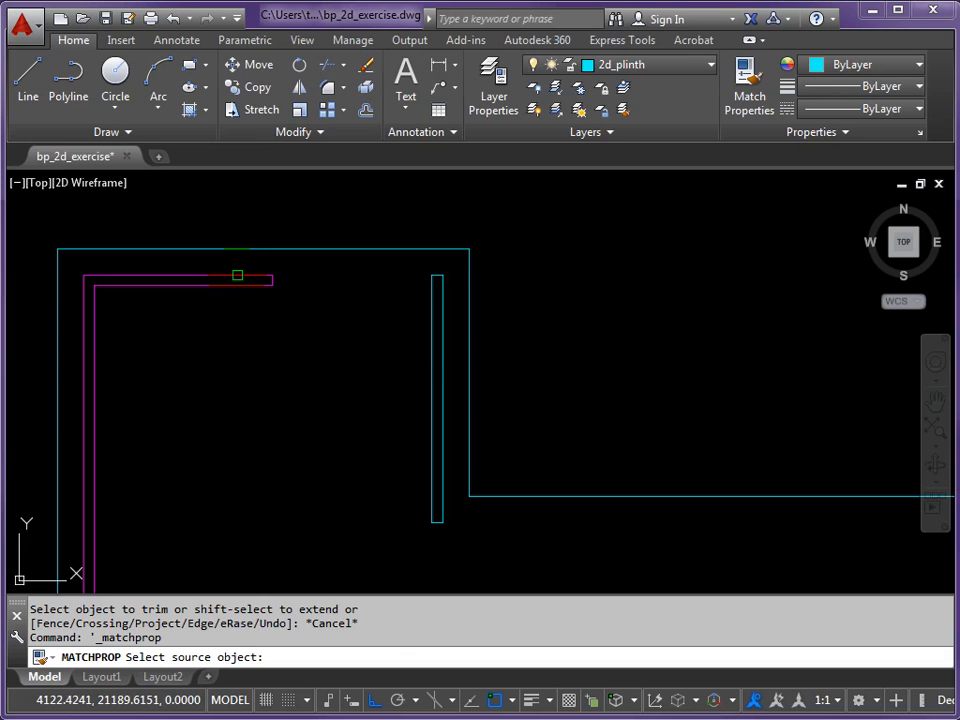
left_click(237, 275)
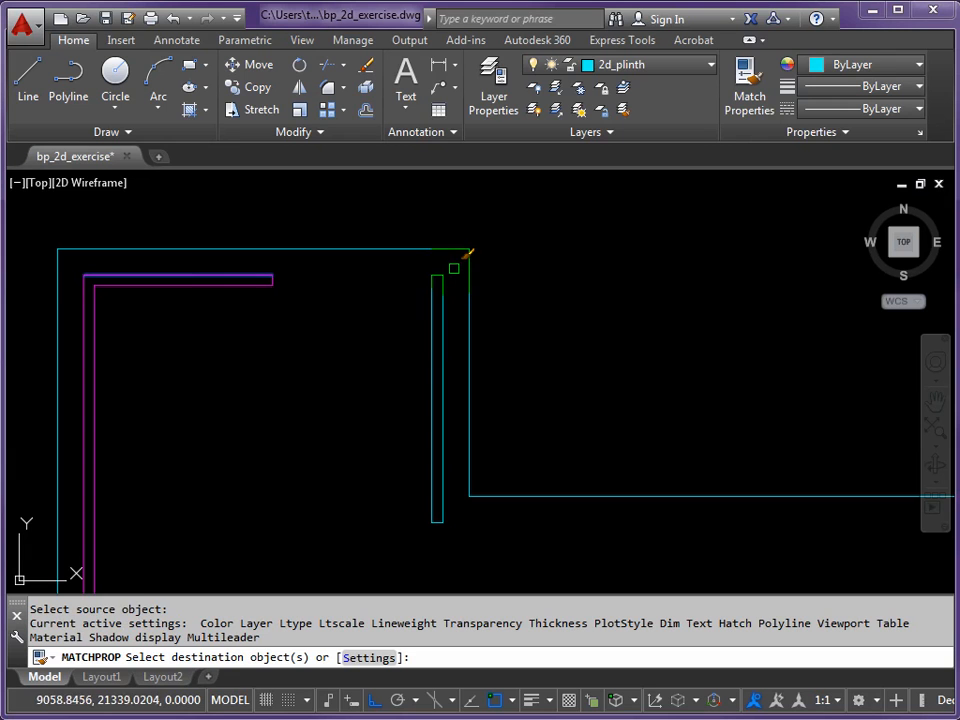
scroll(450, 278, "up", 3)
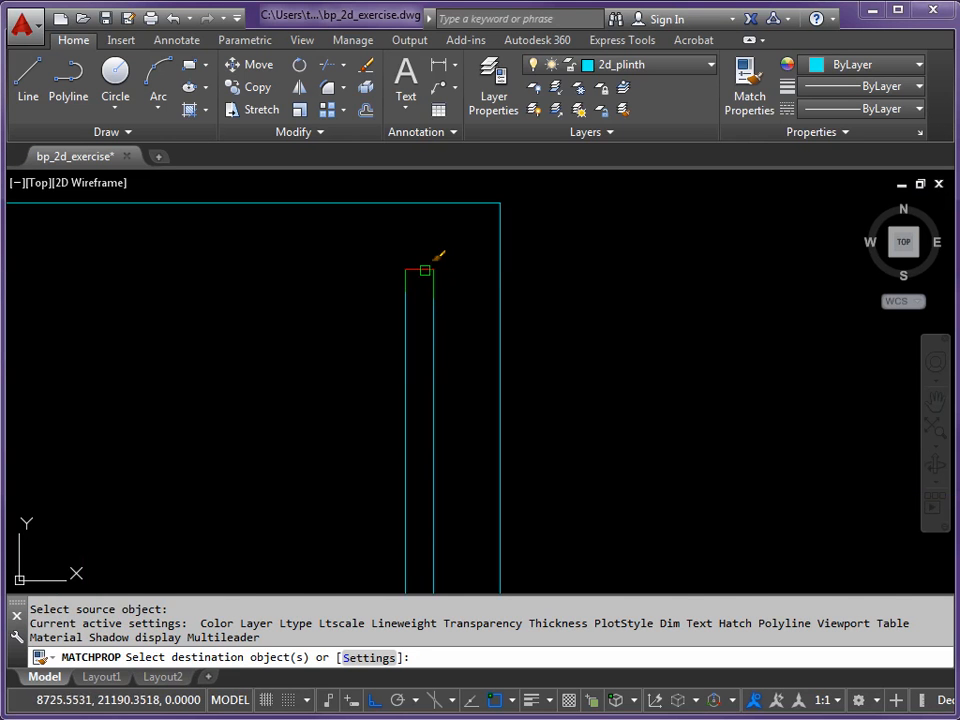
left_click(422, 268)
left_click(404, 299)
left_click(432, 305)
scroll(417, 366, "down", 3)
scroll(416, 565, "up", 3)
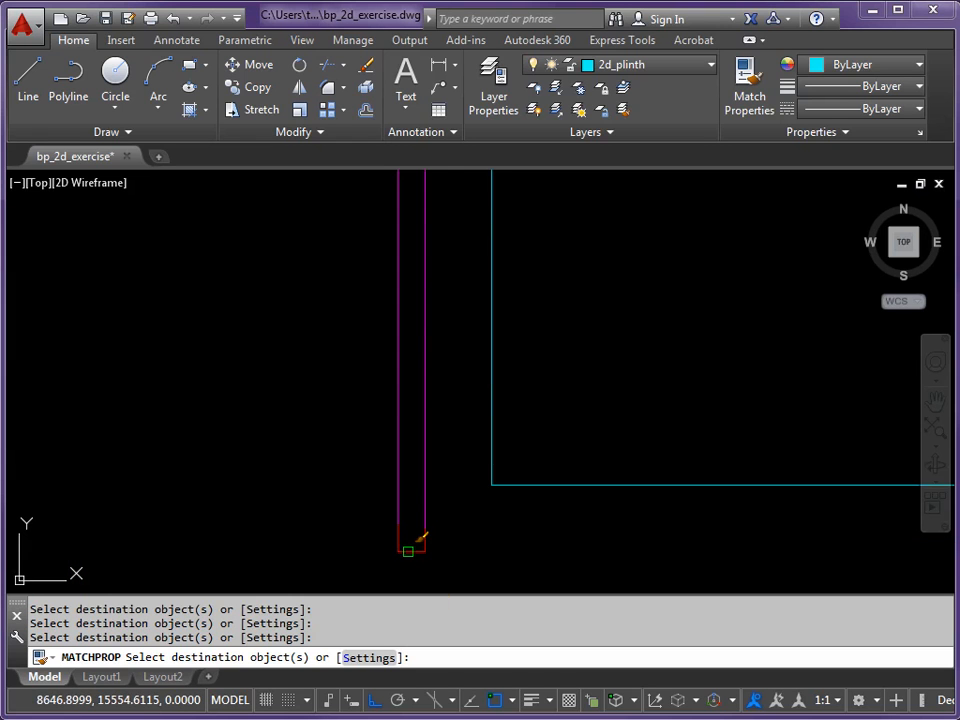
scroll(354, 402, "down", 5)
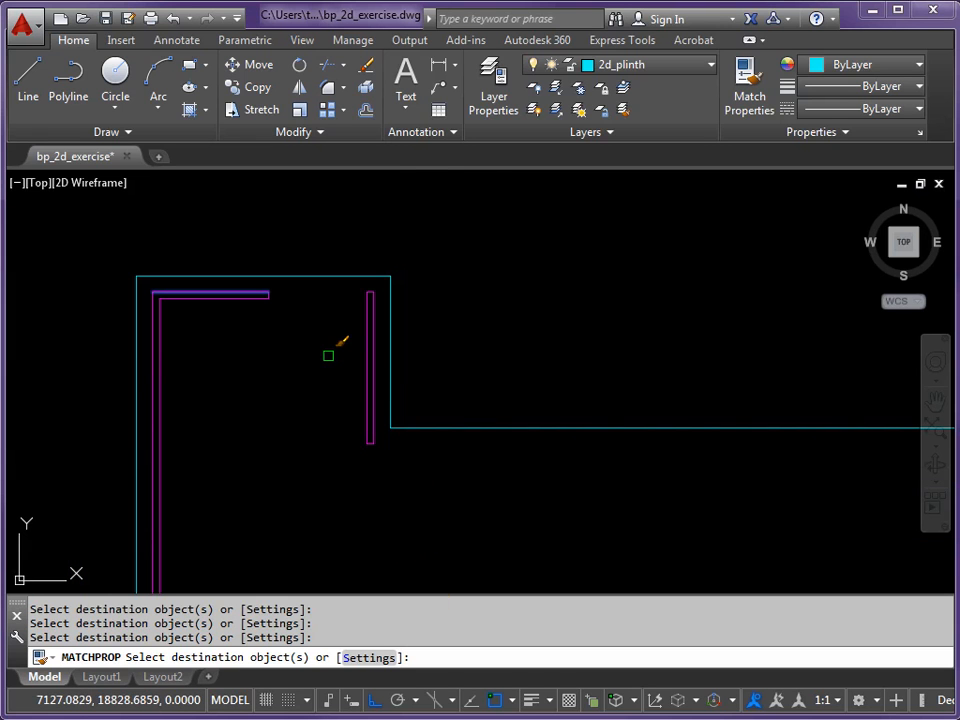
key("Escape")
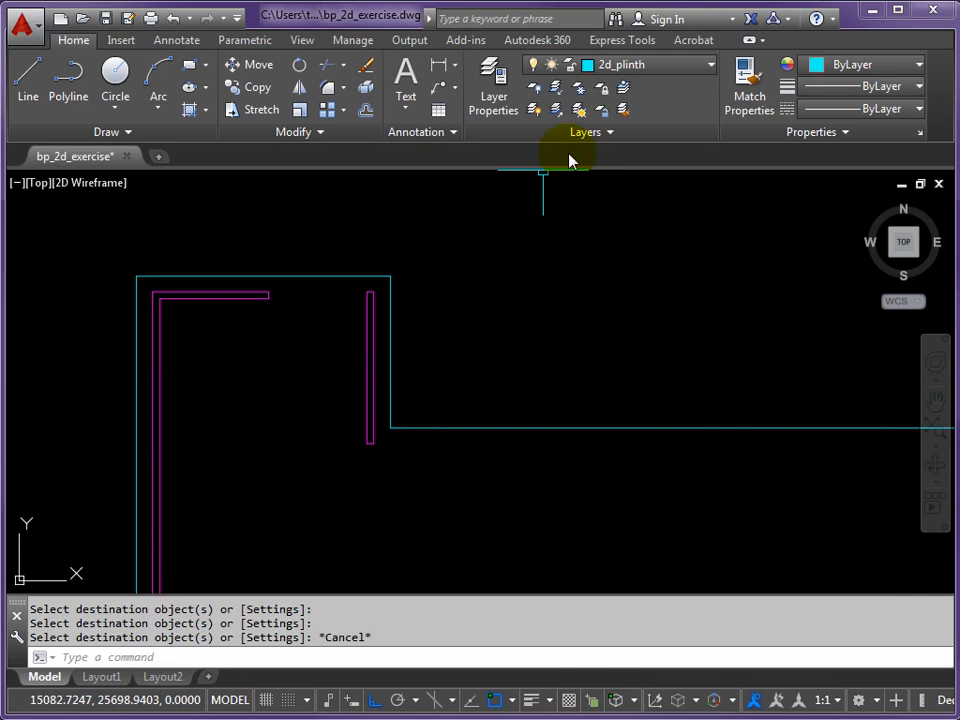
- Offset the plinth's long horizontal edge at the foot of the step 1800 downward into the plinth
scroll(509, 408, "down", 2)
mouse_move(508, 414)
middle_mouse_down()
mouse_move(424, 332)
mouse_move(346, 301)
middle_mouse_up()
middle_click_drag(332, 307, 330, 312)
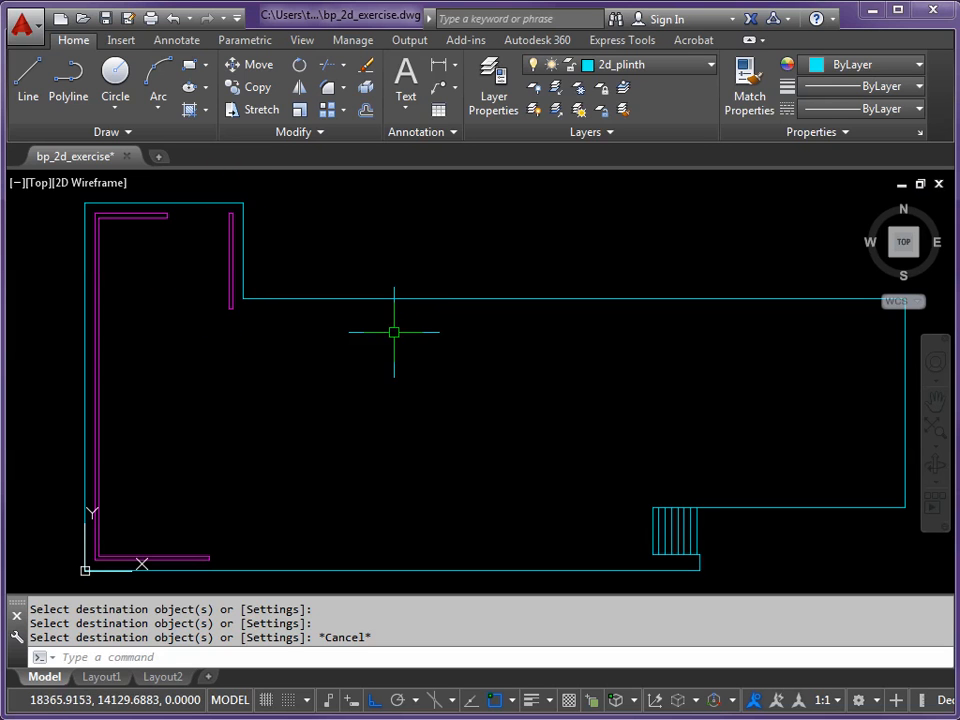
key("Return")
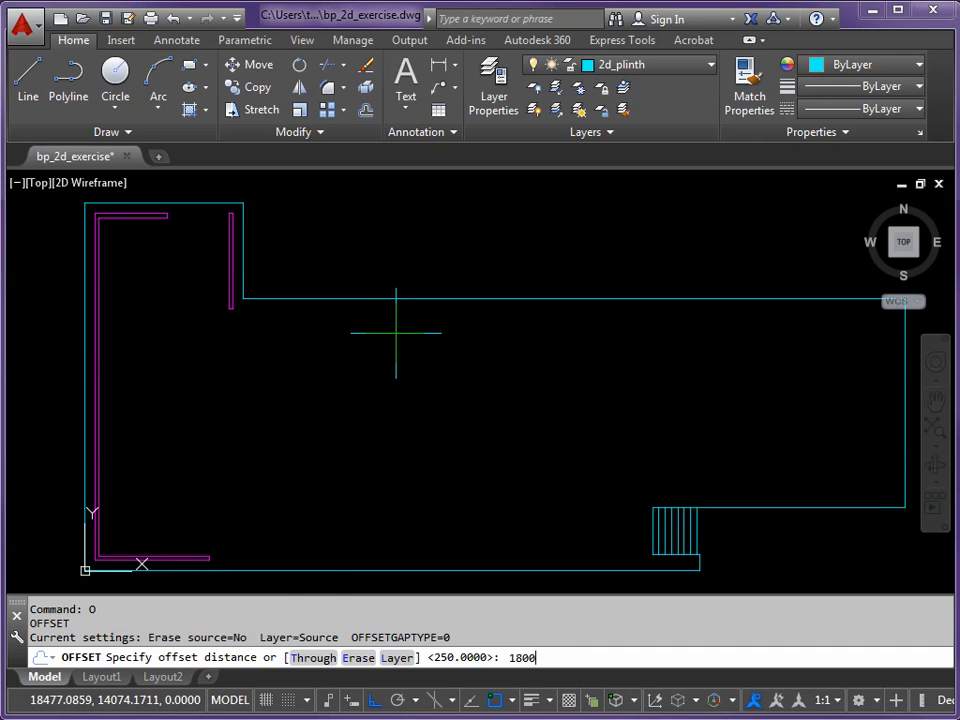
key("Return")
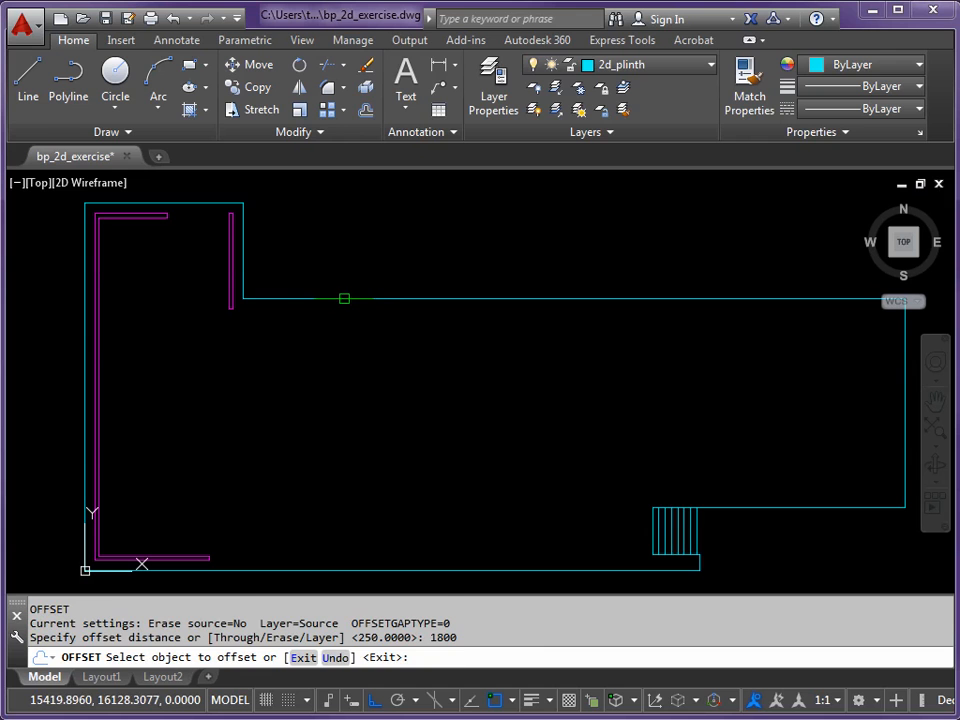
left_click(344, 298)
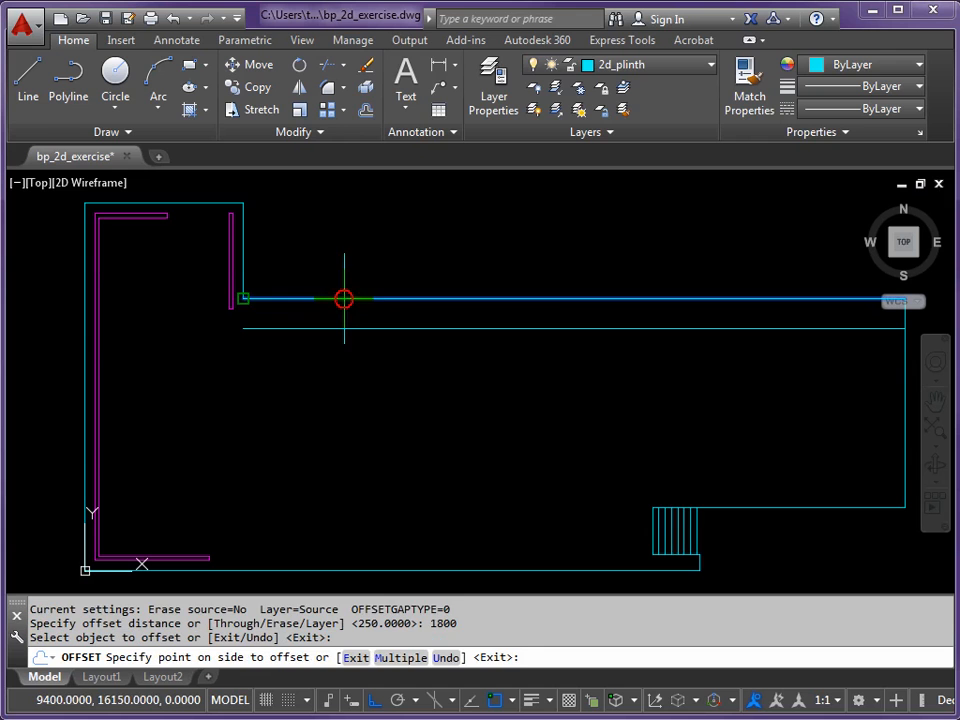
left_click(340, 364)
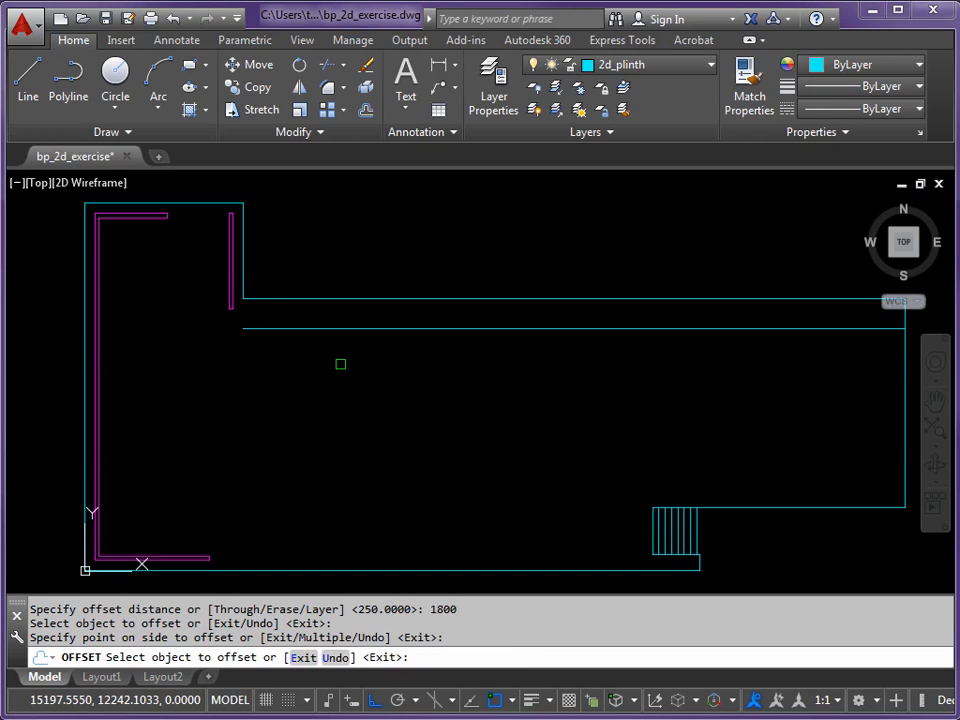
key("Return")
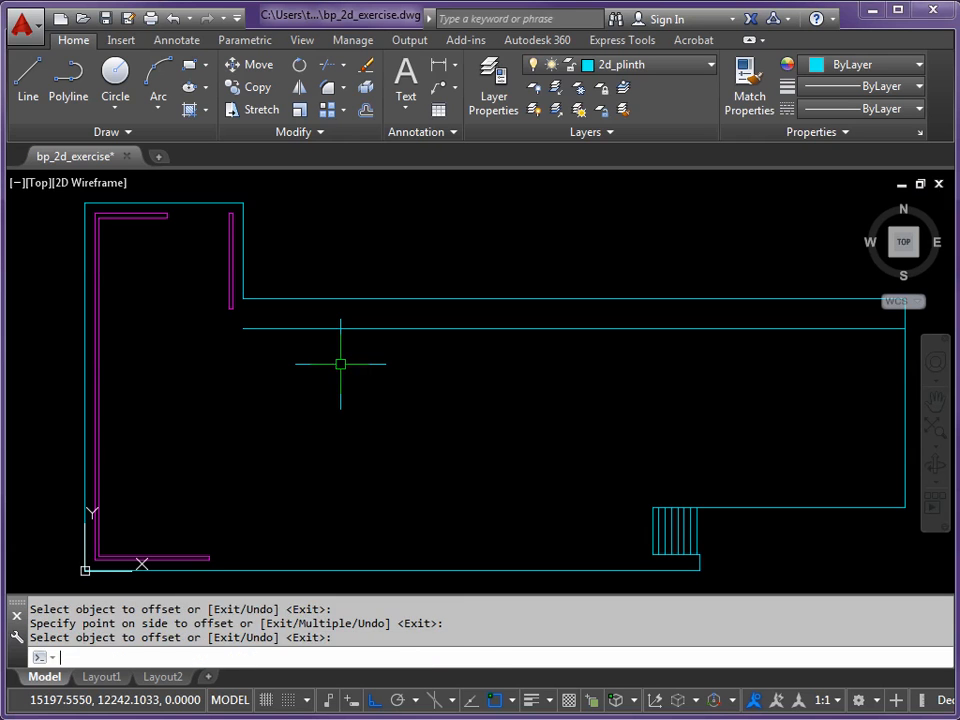
- Offset the new horizontal wall line 250 downward to form the wall's second face
key("Return")
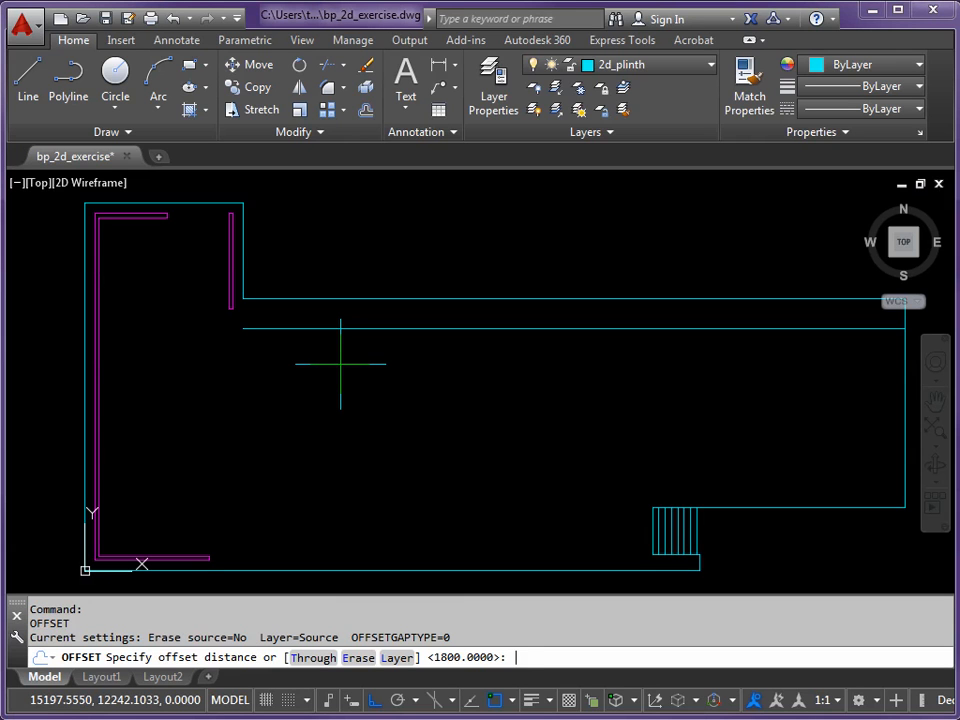
type("250")
key("Return")
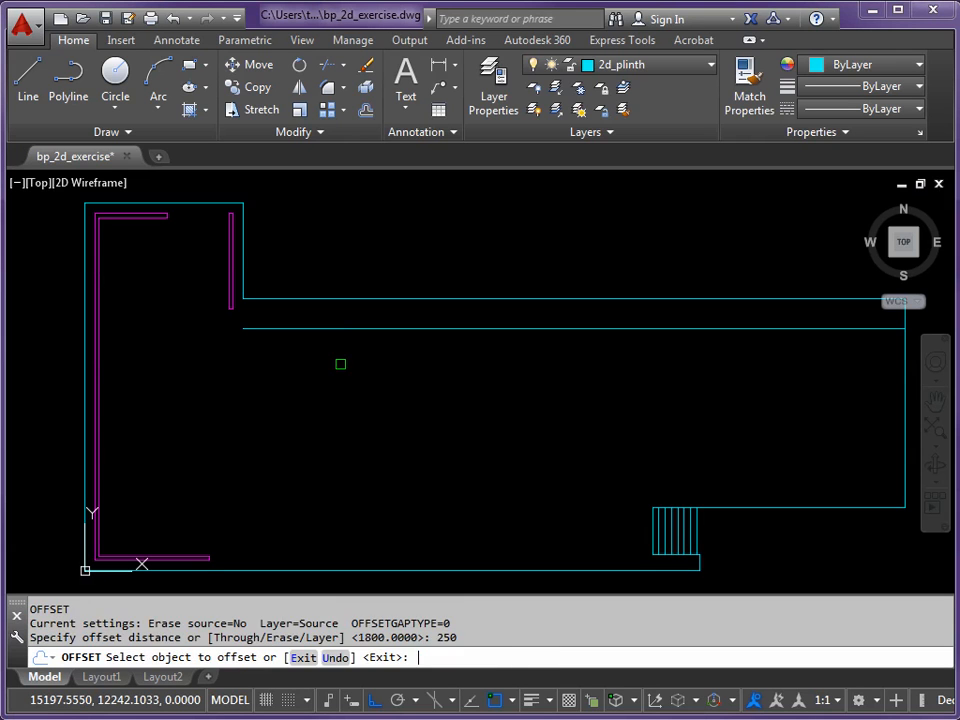
left_click(324, 327)
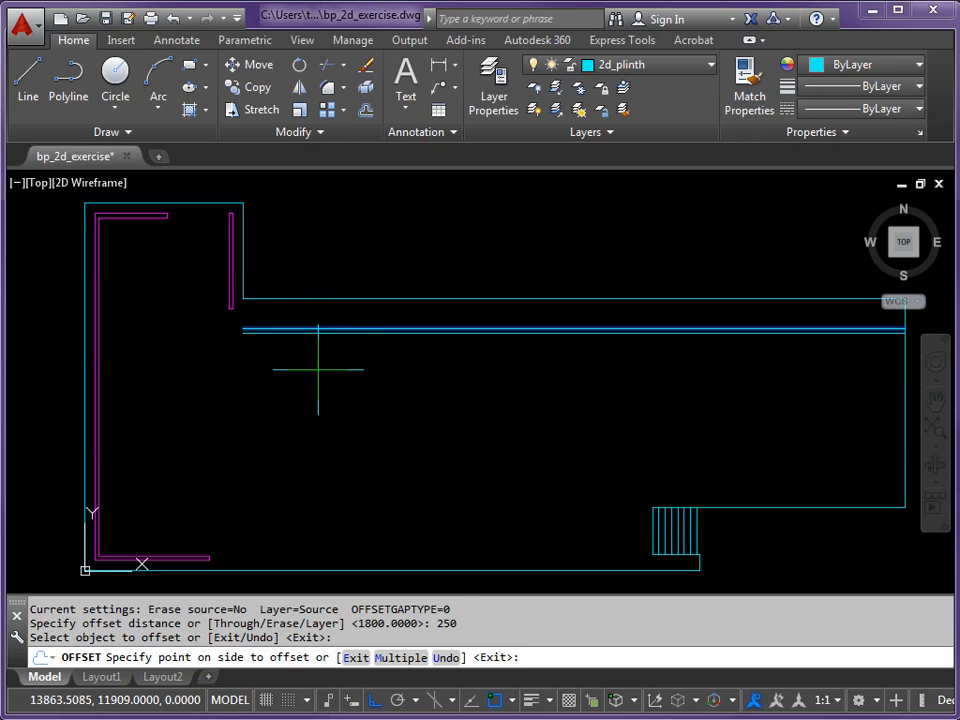
left_click(317, 373)
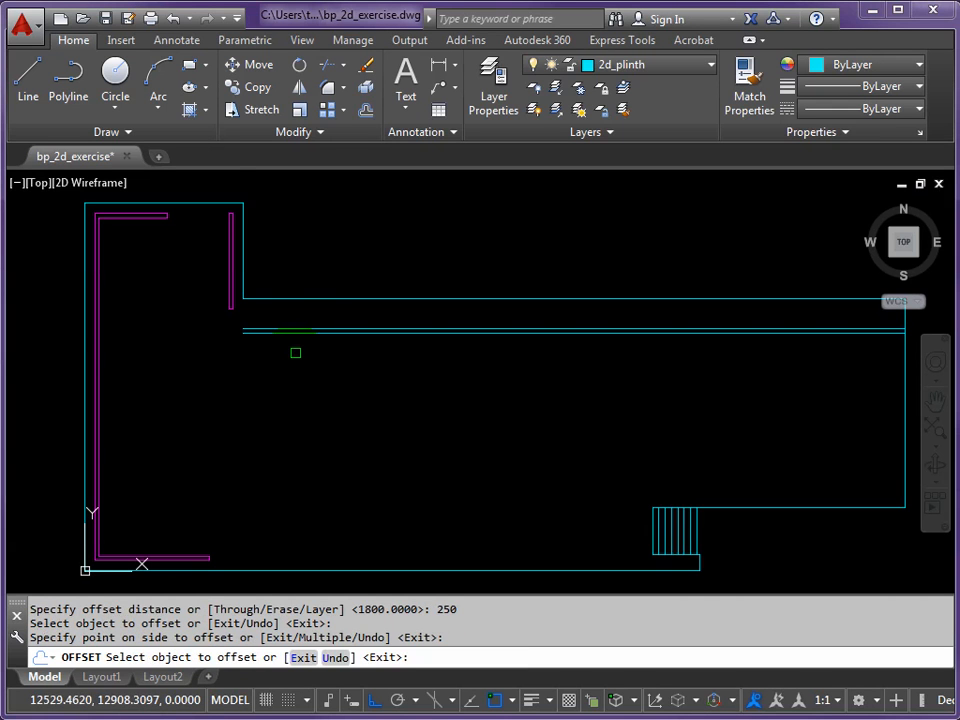
scroll(259, 319, "up", 3)
mouse_move(259, 319)
middle_mouse_down()
mouse_move(315, 364)
mouse_move(313, 413)
middle_mouse_up()
key("Escape")
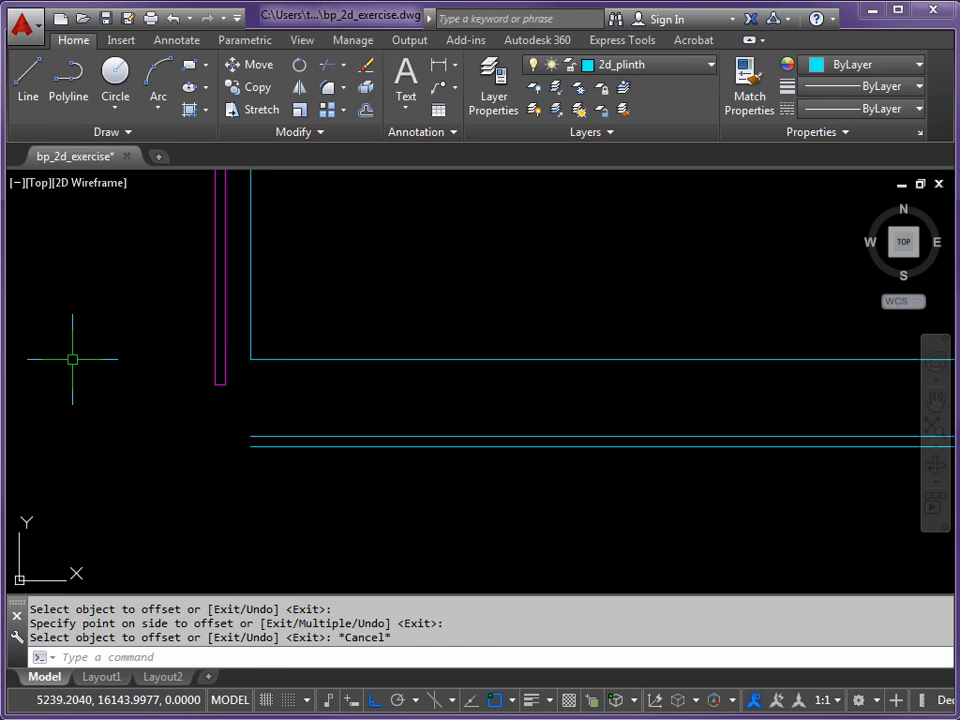
- Offset the plinth step's vertical edge 3150 to the left to locate the long wall's left end
key("Return")
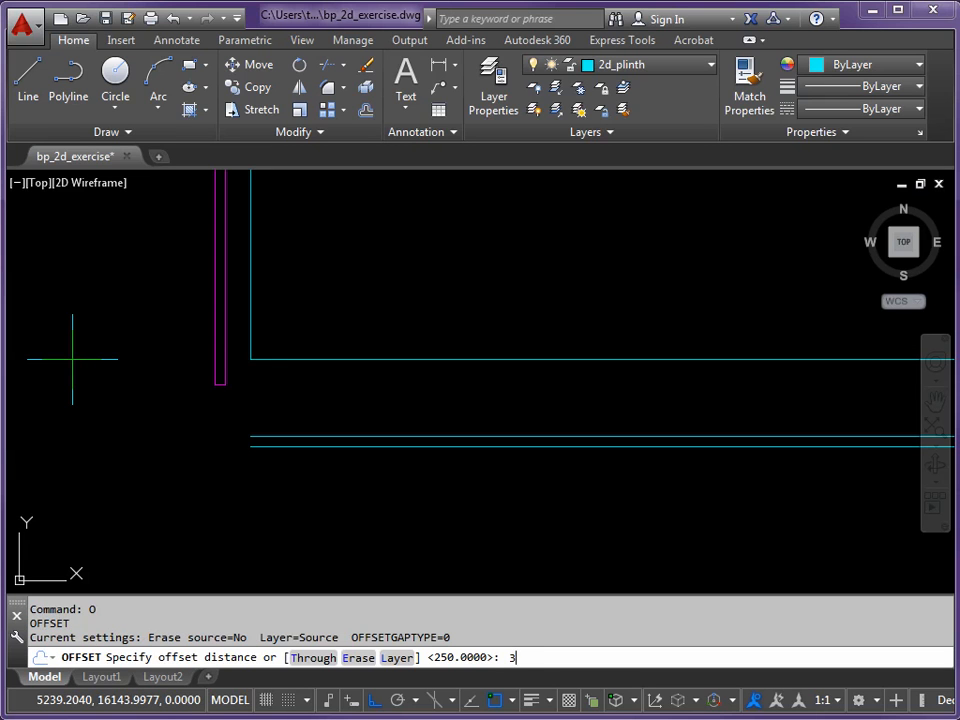
key("Return")
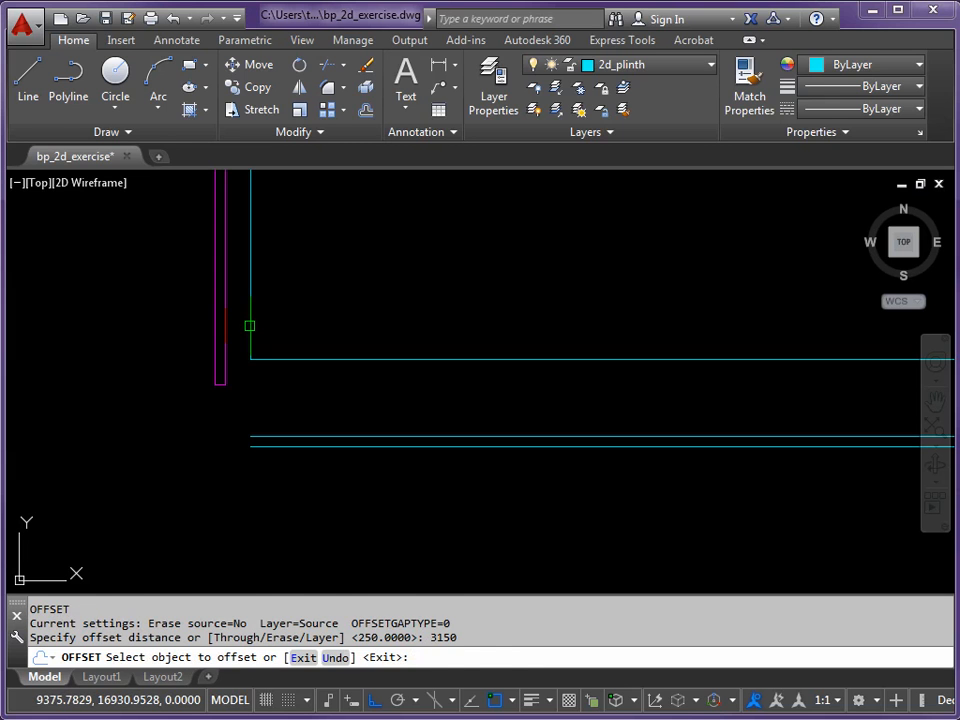
left_click(250, 325)
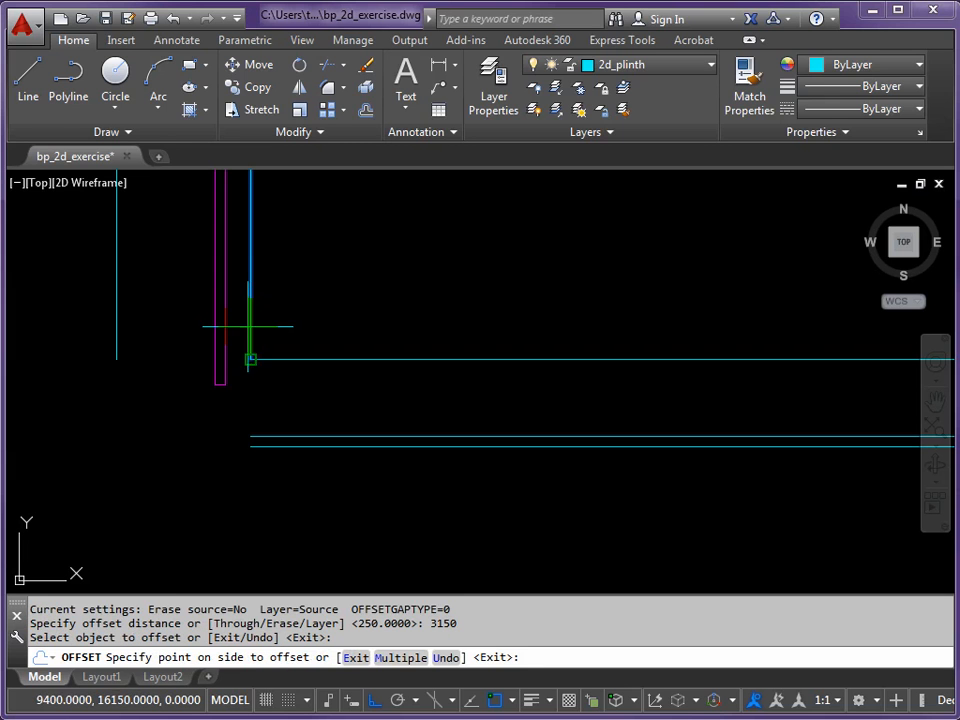
left_click(60, 336)
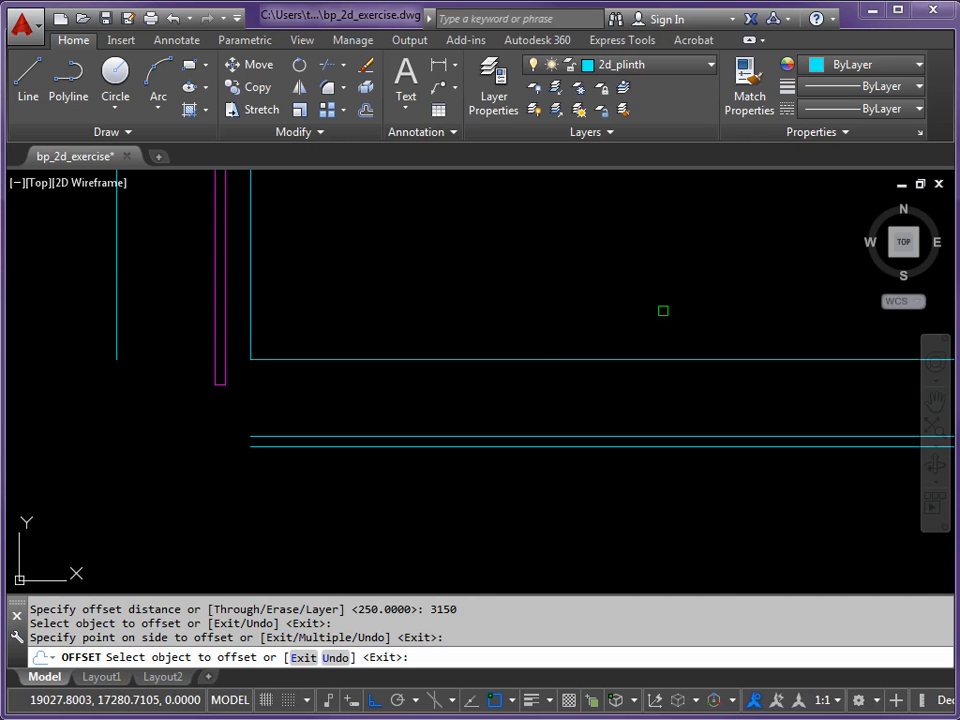
key("Return")
- Offset the plinth step's vertical edge 15305 to the right to locate the long wall's right end
key("Return")
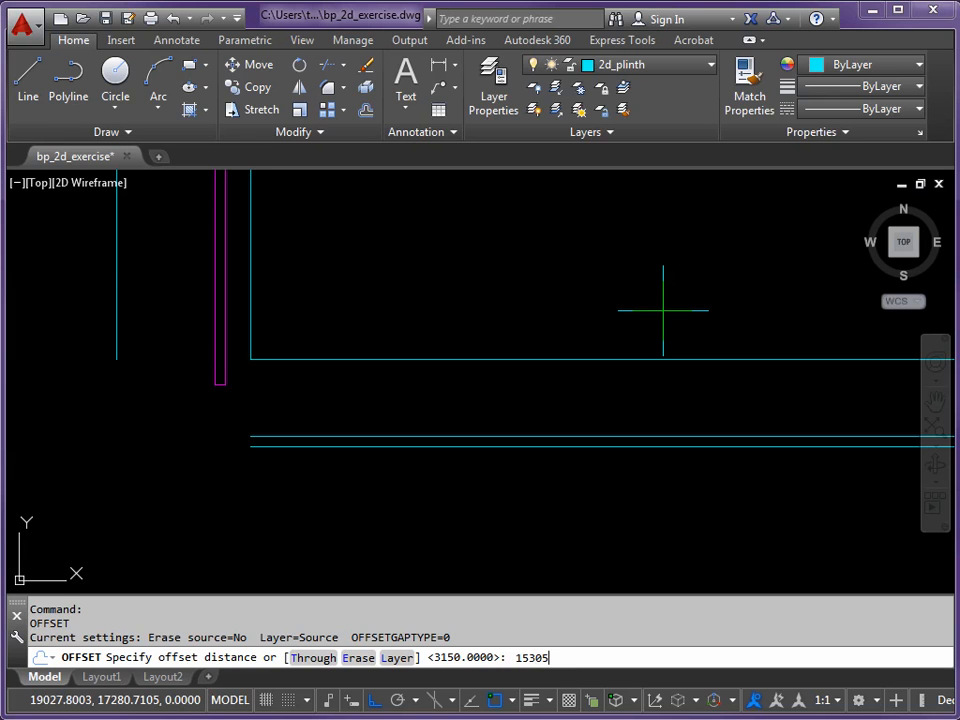
key("Return")
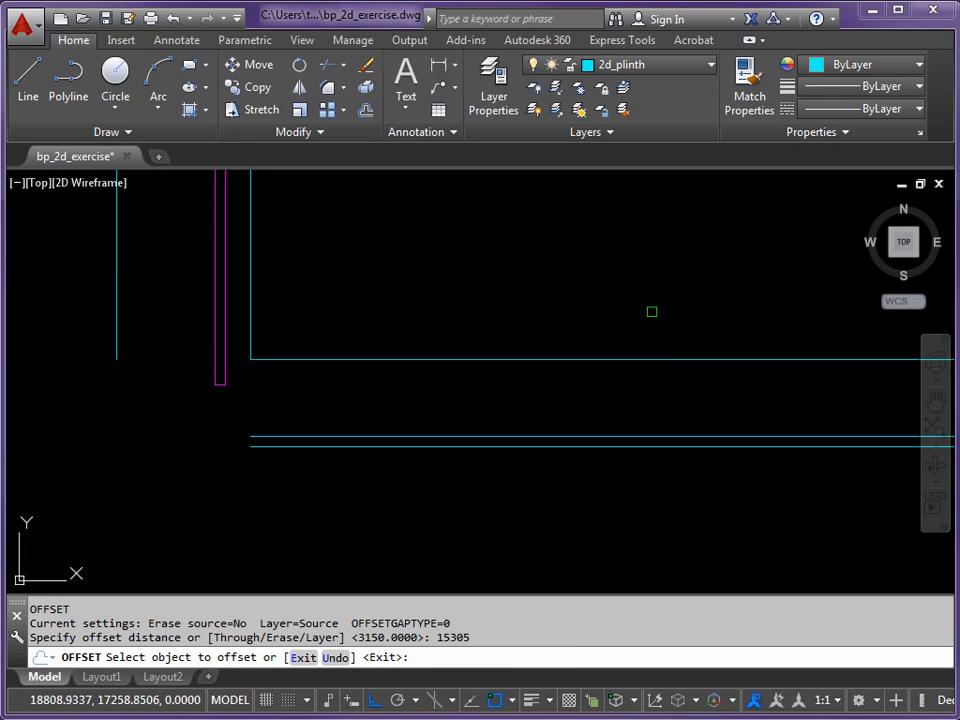
left_click(250, 317)
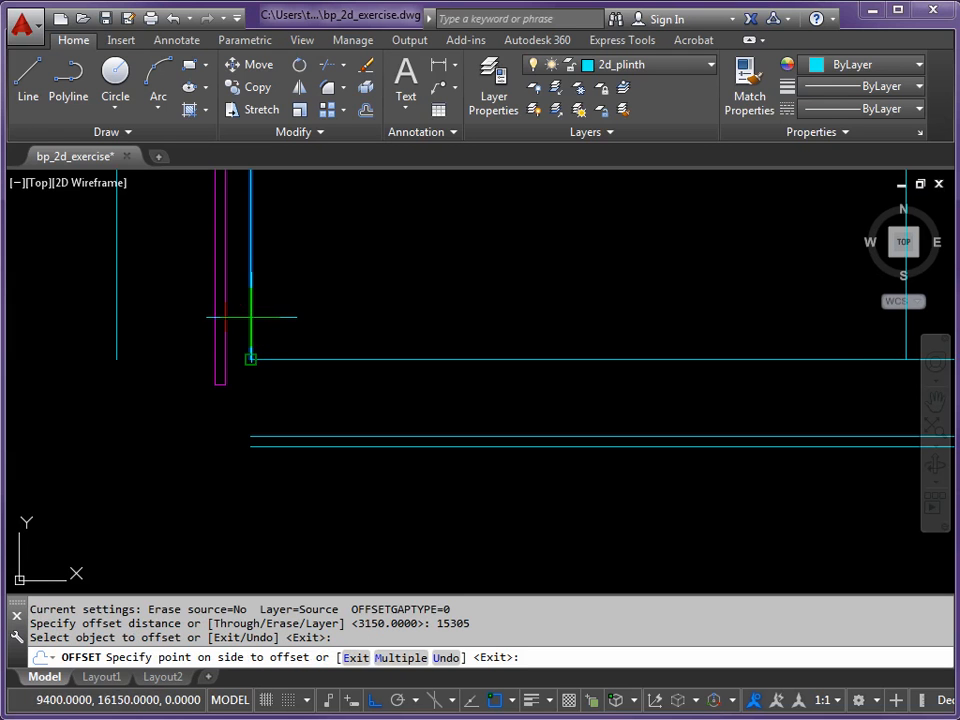
left_click(532, 305)
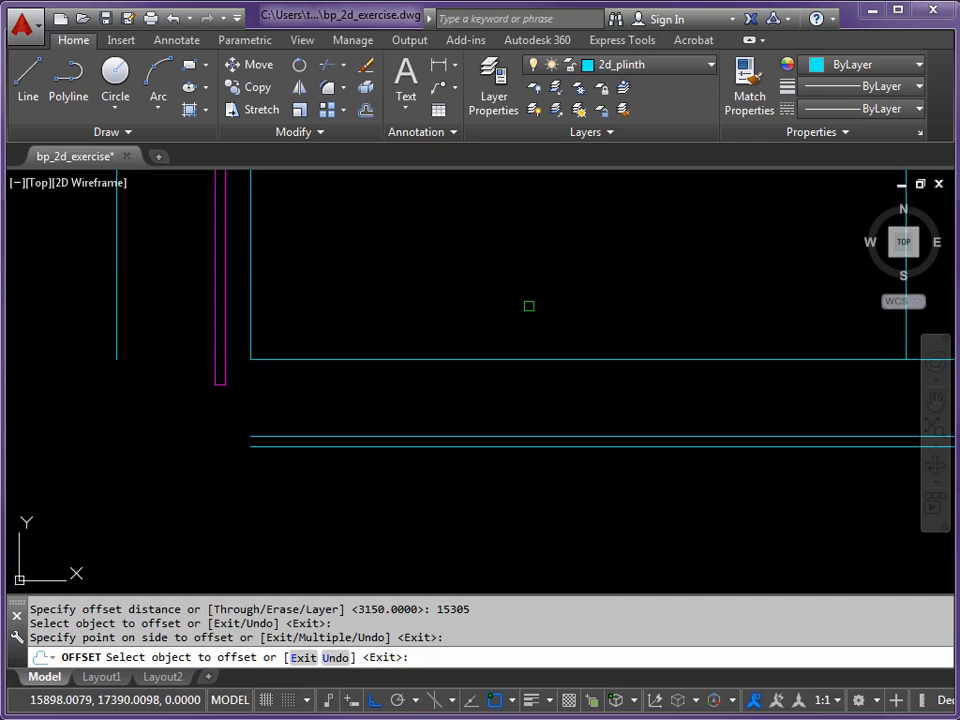
key("Escape")
- Fillet the long wall's lower horizontal line with the left and right vertical offset lines at radius 0
scroll(525, 306, "down", 2)
middle_click_drag(525, 306, 494, 346)
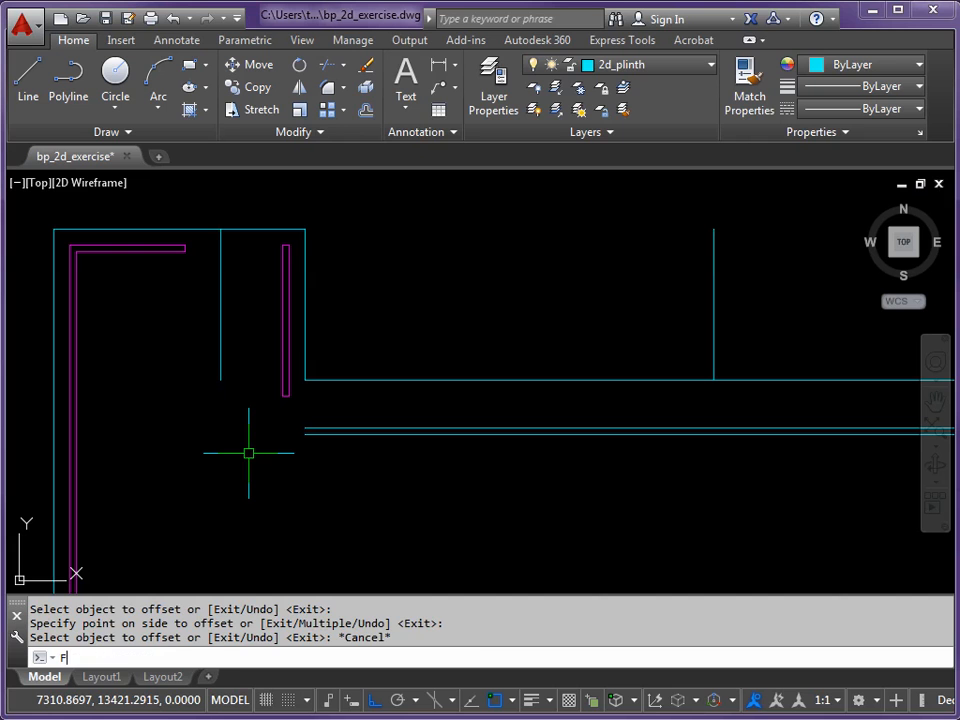
key("Return")
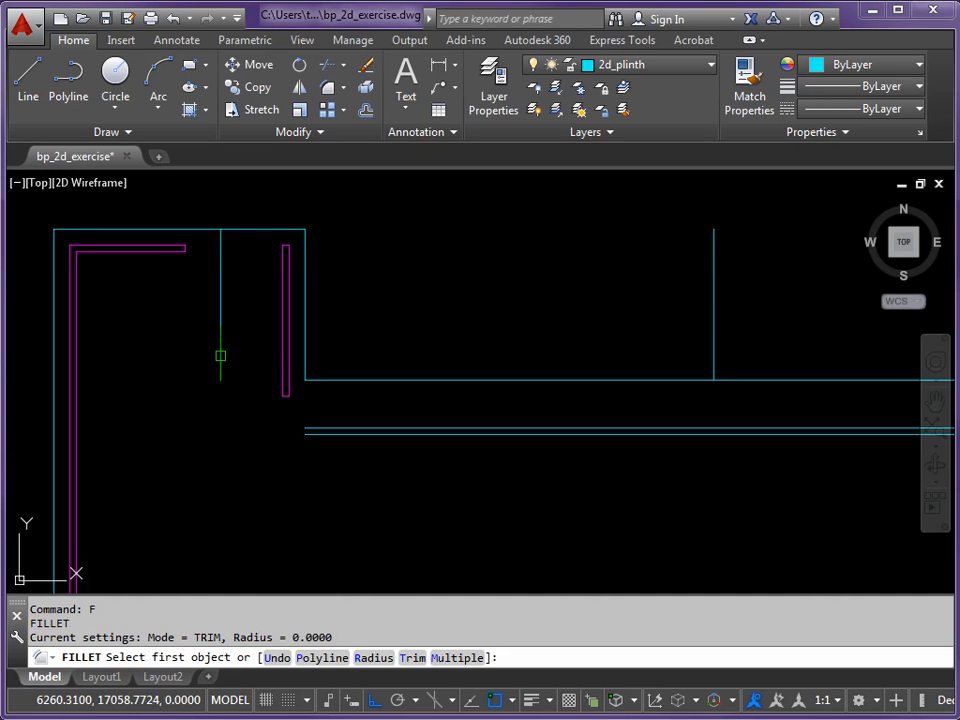
left_click(220, 357)
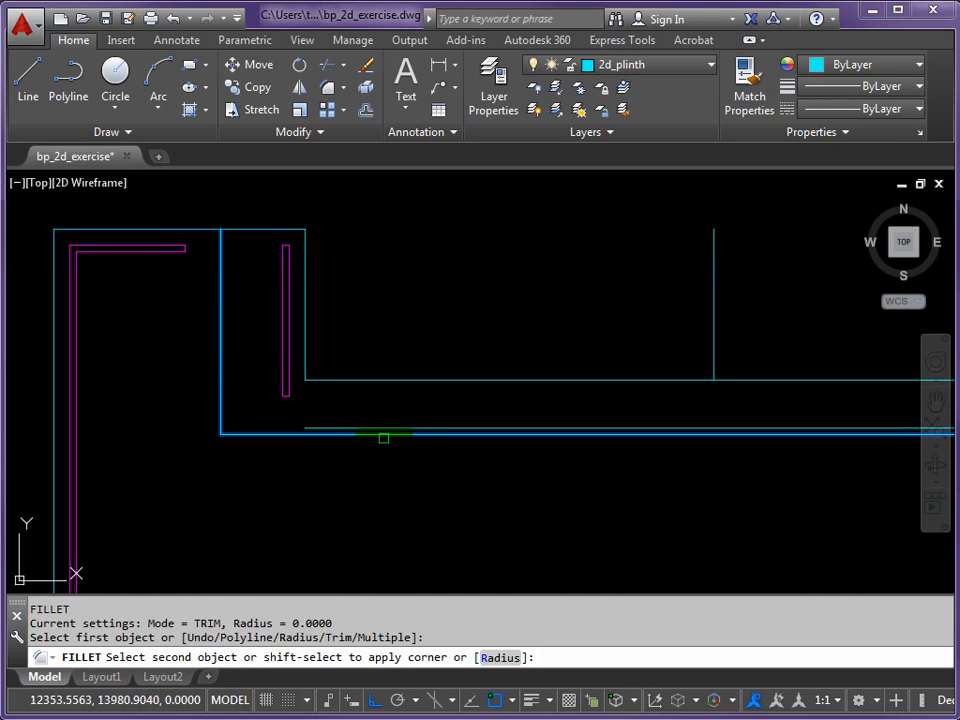
left_click(383, 436)
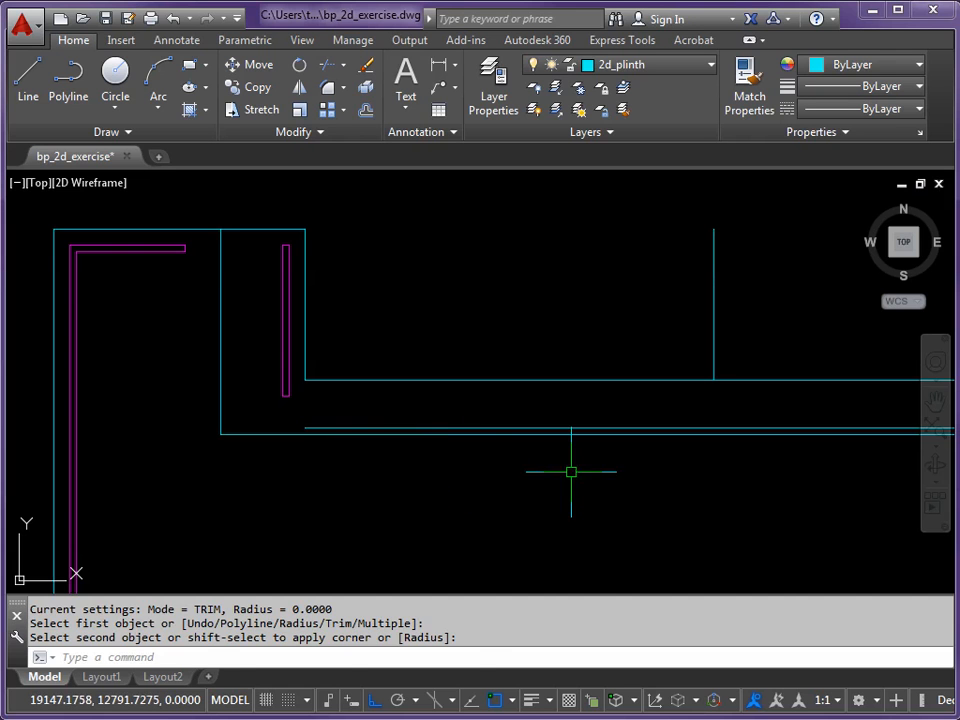
key("Return")
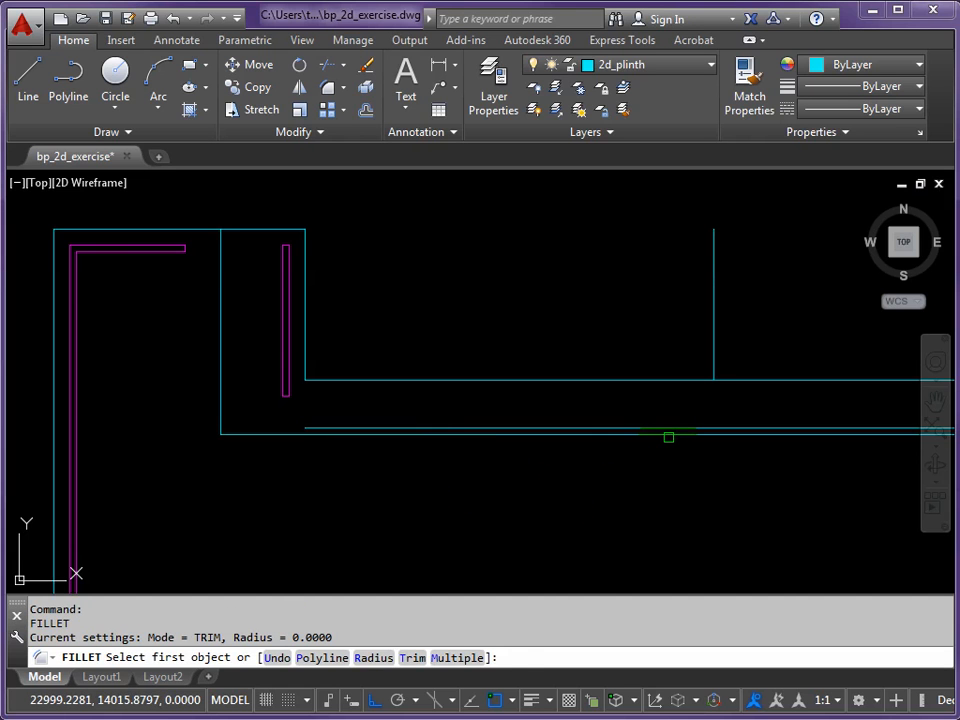
left_click(668, 435)
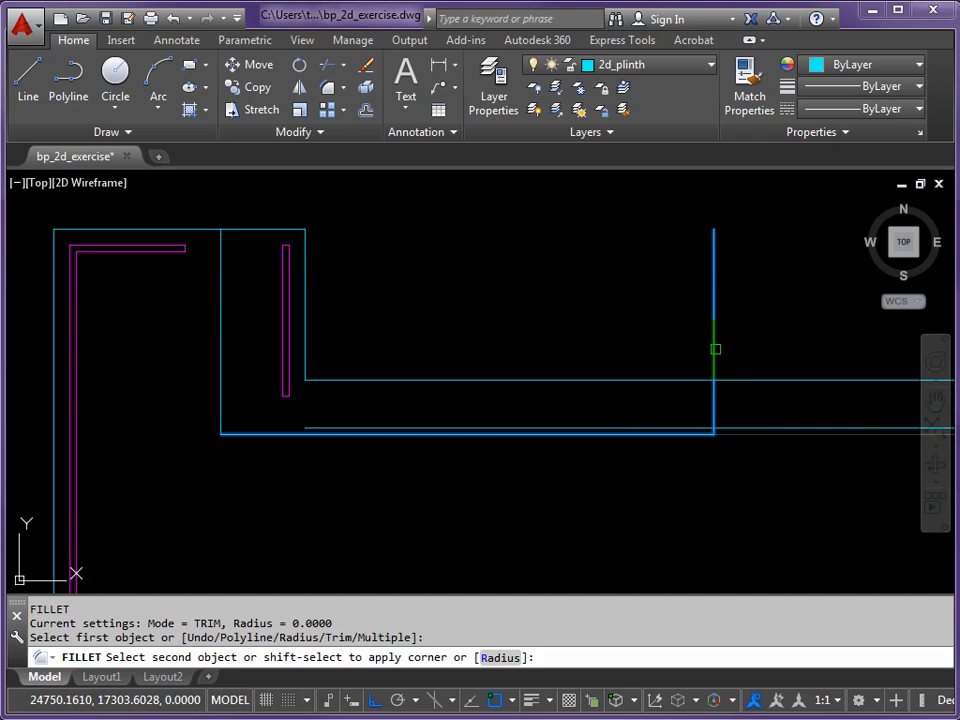
left_click(714, 349)
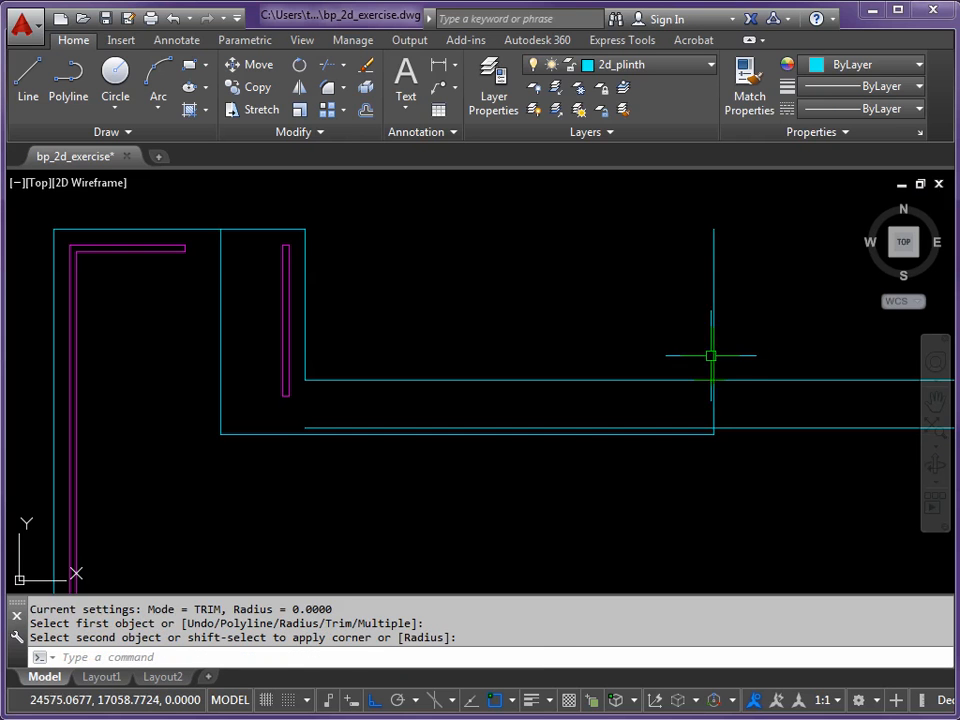
left_click(701, 413)
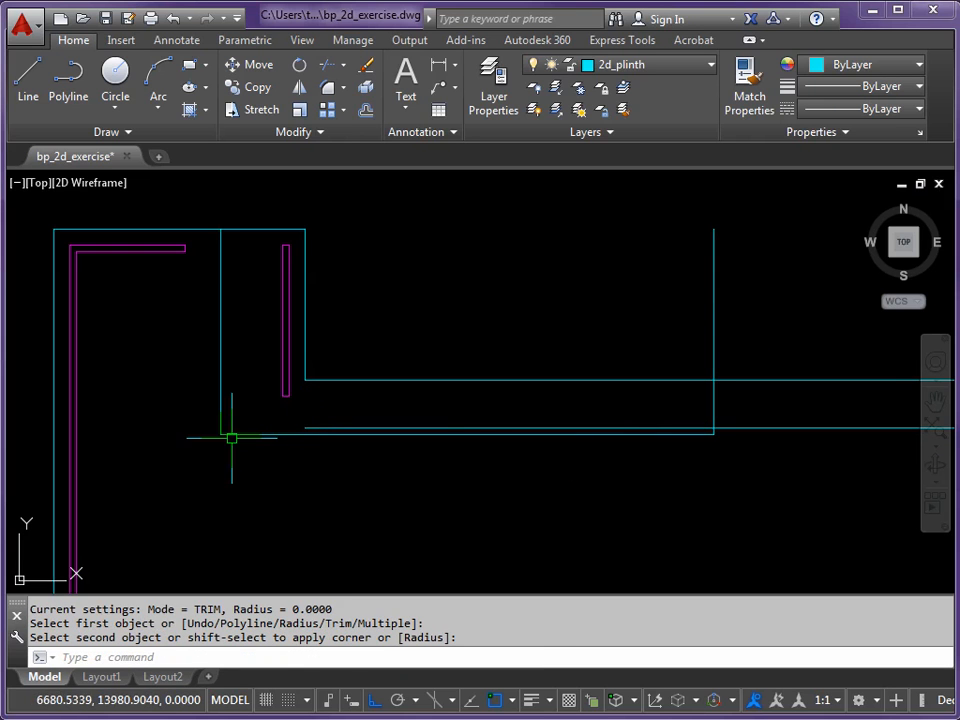
- Change the running object snaps by turning Node off and Perpendicular on, keeping Endpoint active
scroll(252, 430, "up", 2)
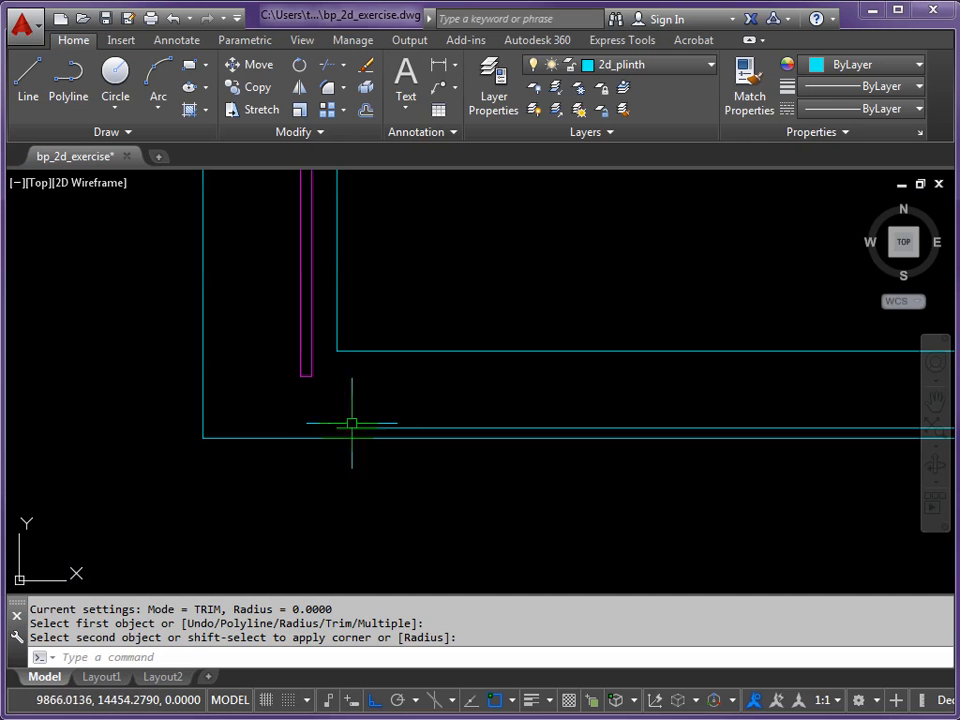
middle_click_drag(214, 422, 305, 484)
middle_click_drag(388, 480, 403, 506)
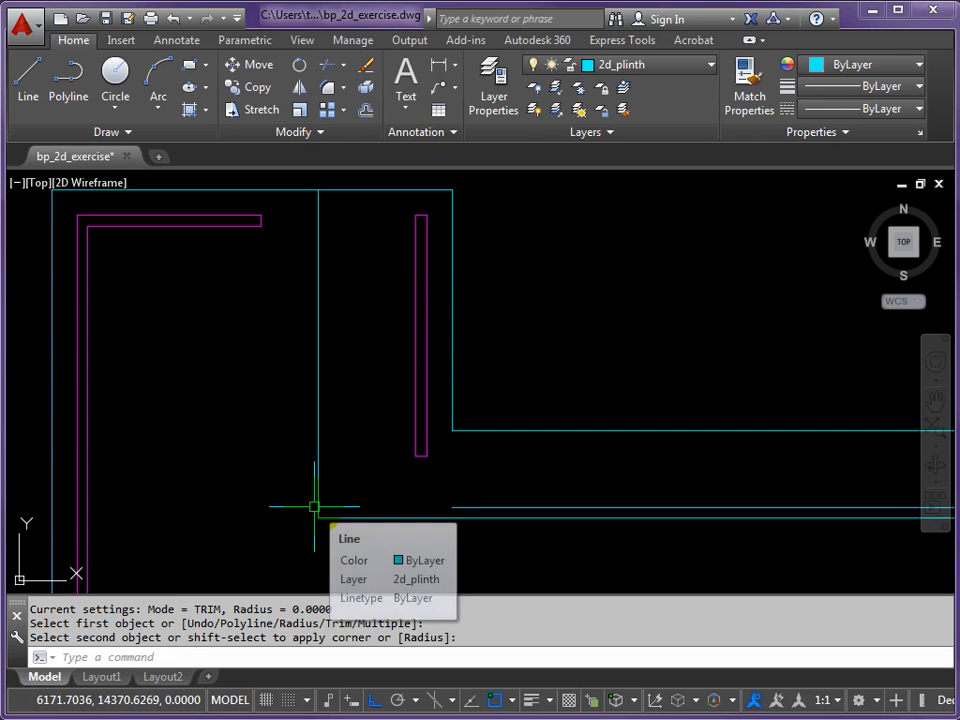
left_click(494, 700)
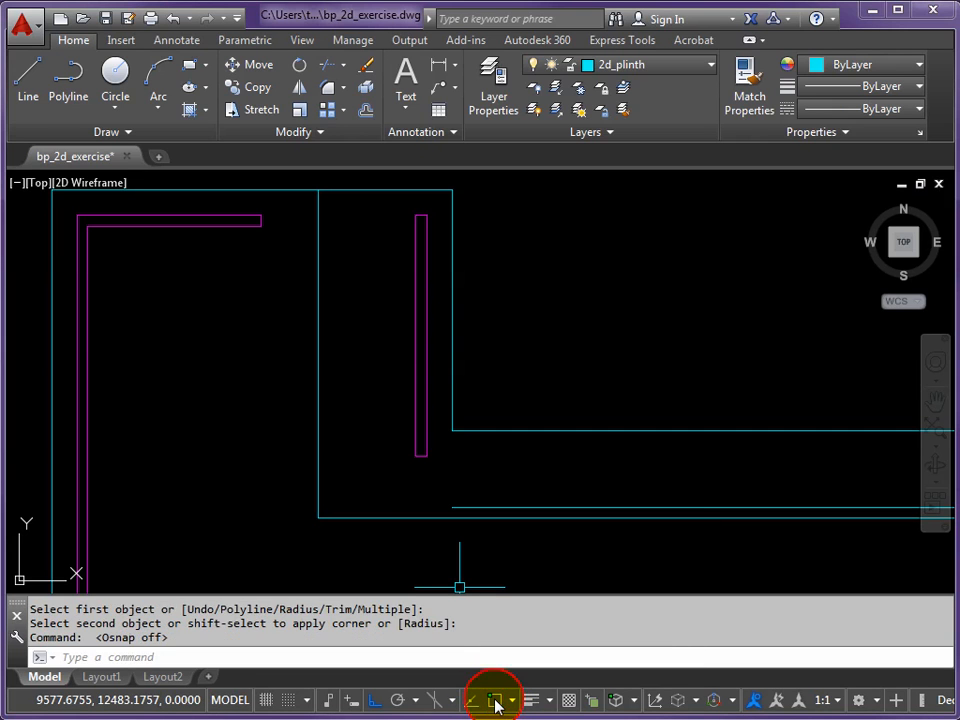
left_click(494, 700)
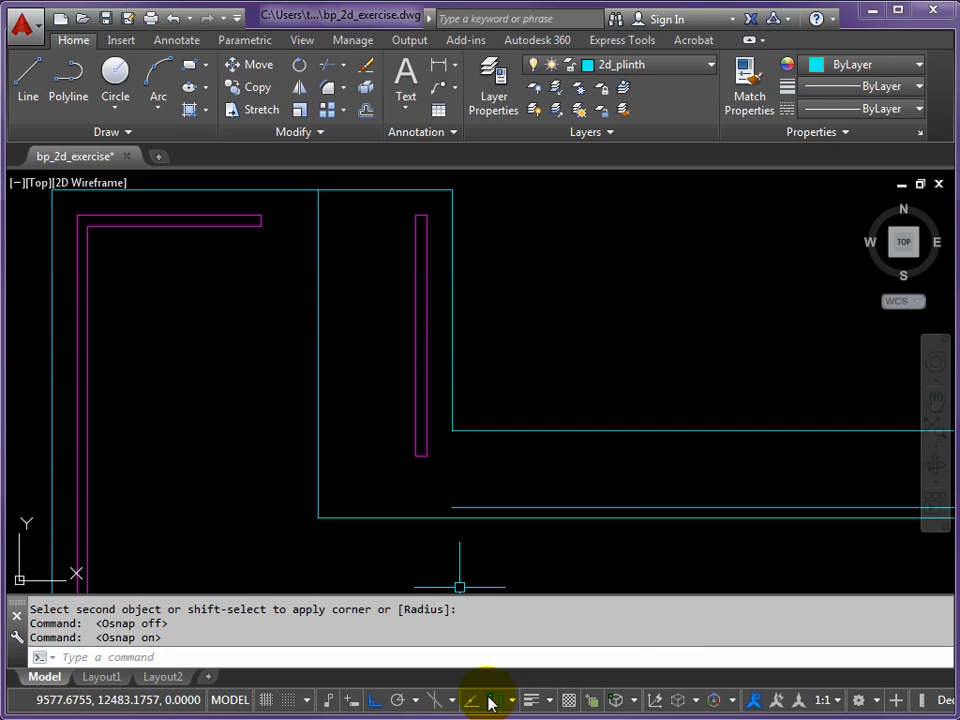
right_click(496, 703)
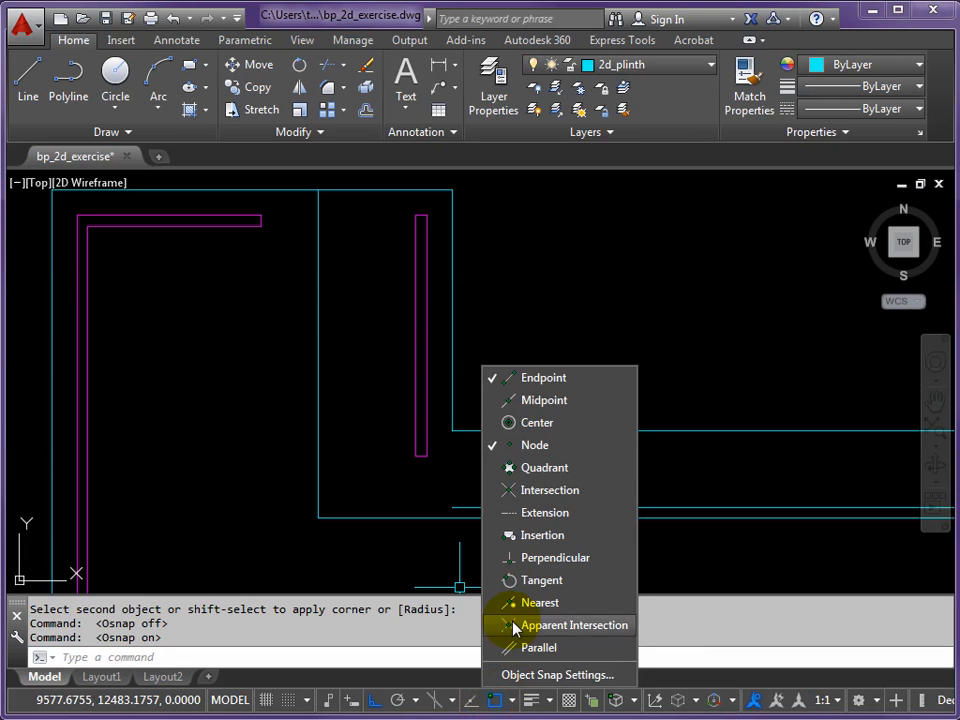
left_click(490, 446)
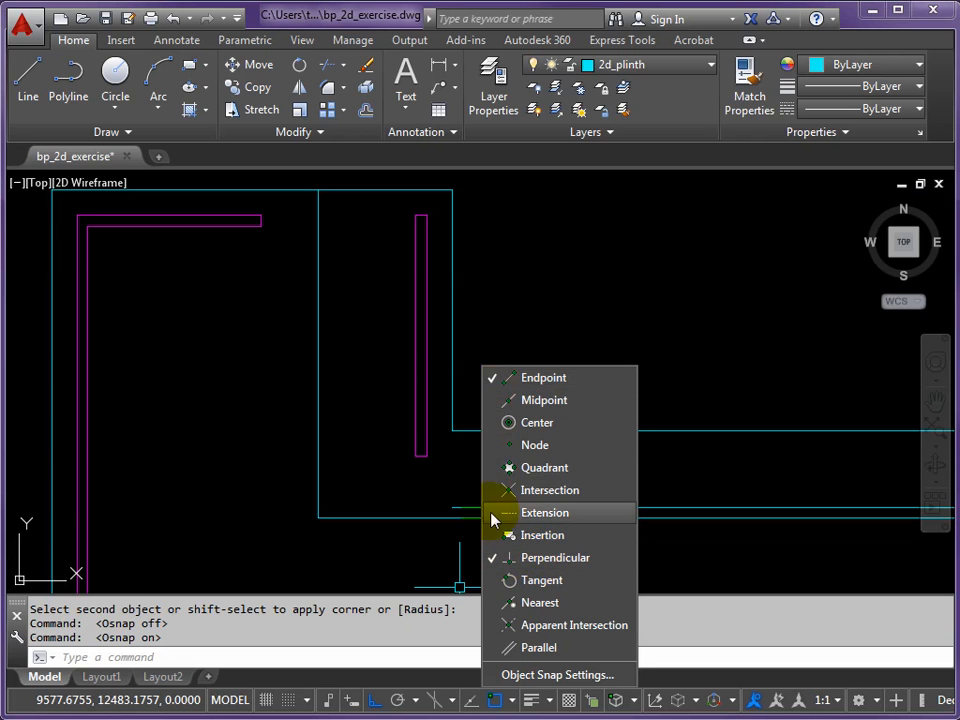
left_click(398, 555)
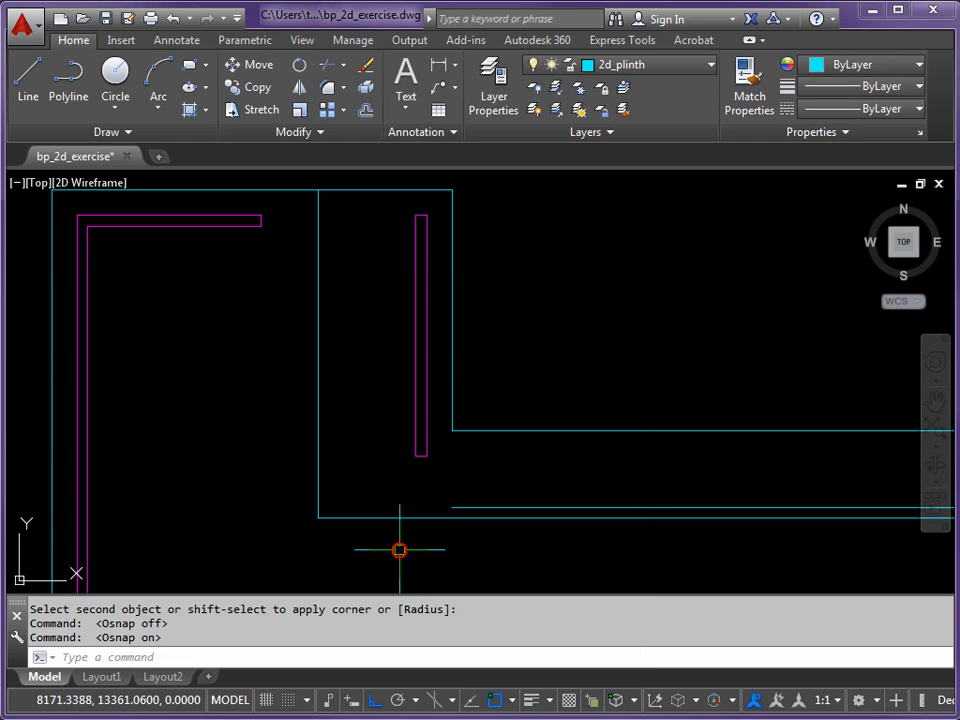
- Stretch the left end of the long wall's upper horizontal line perpendicular to the left vertical line
left_click(460, 508)
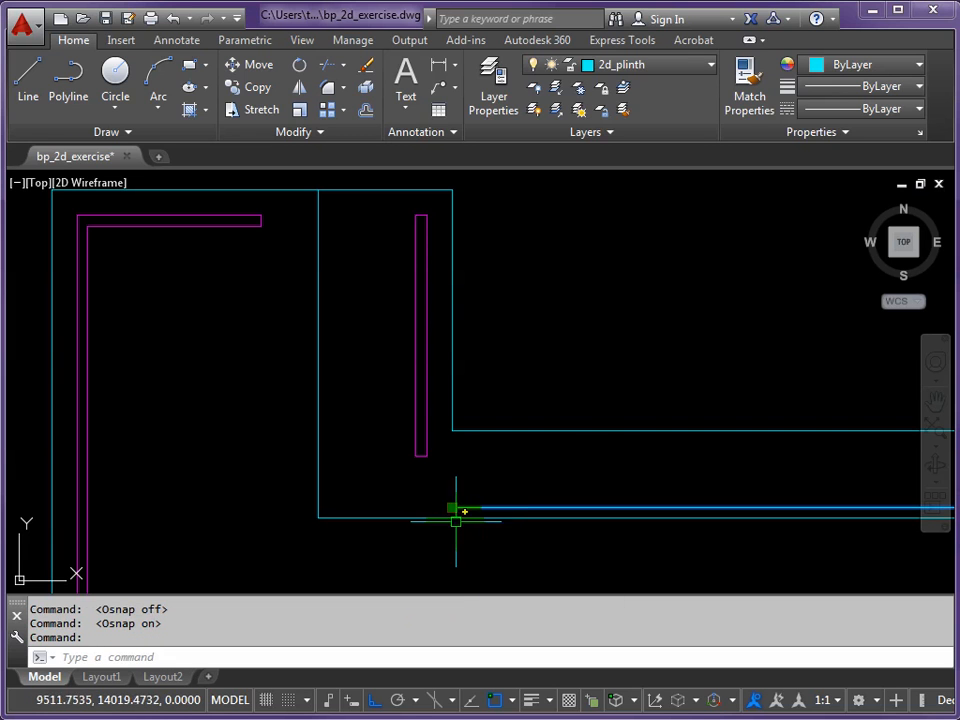
mouse_move(452, 510)
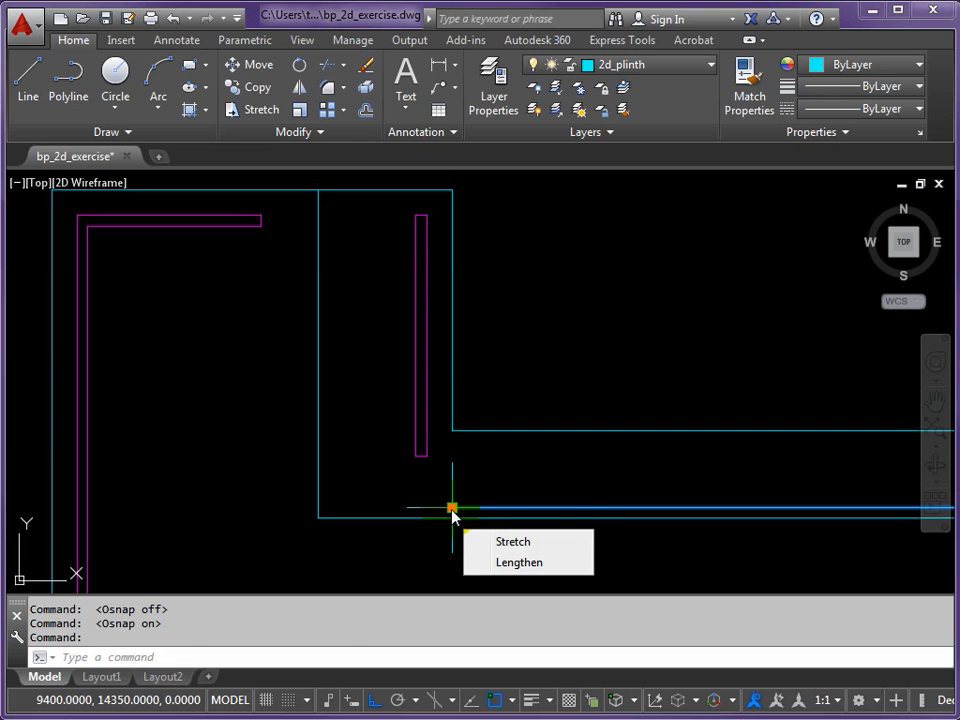
left_click(452, 509)
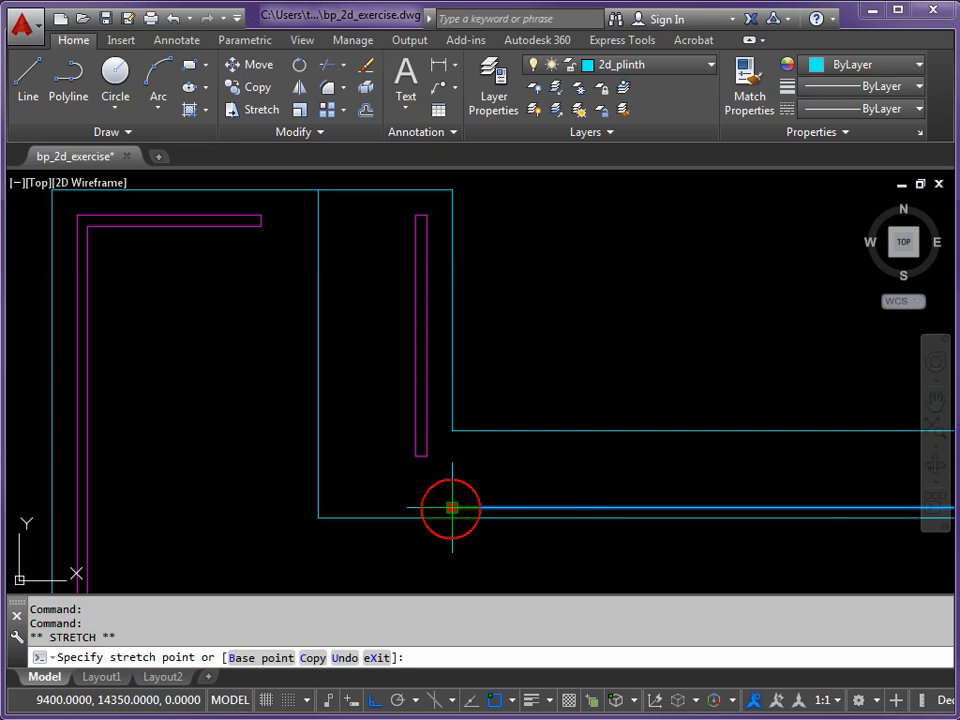
left_click(319, 509)
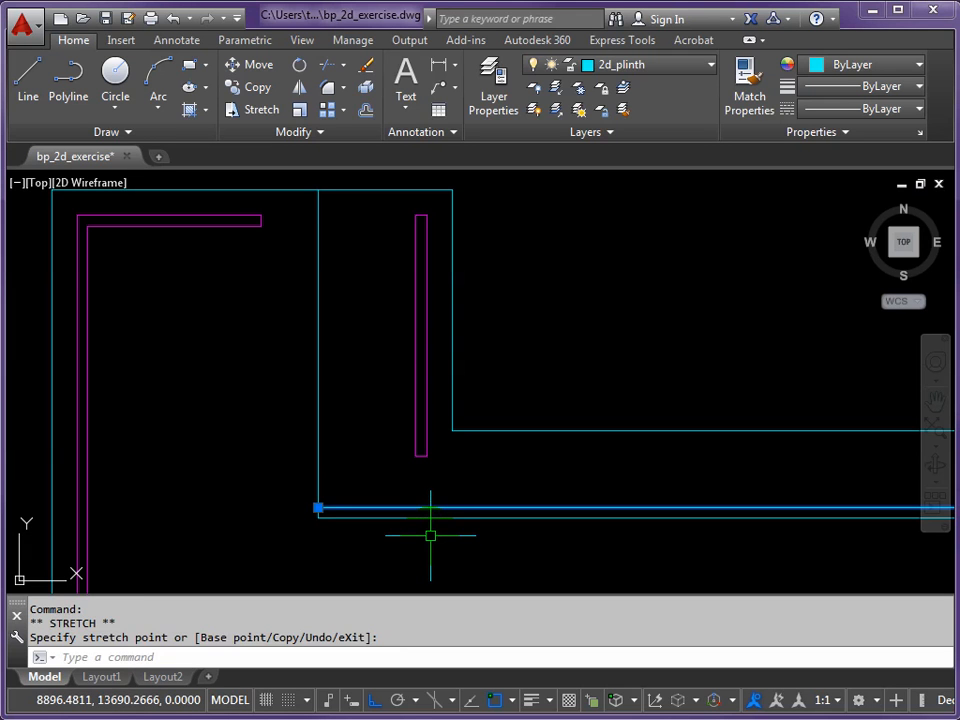
key("Escape")
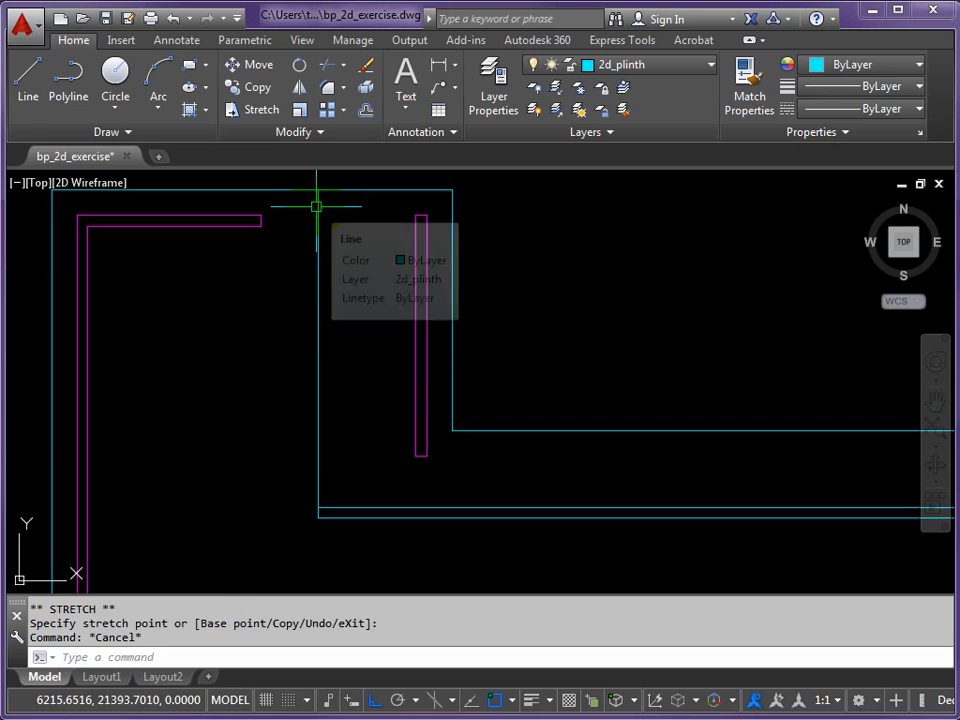
- Stretch the left vertical line's upper end down to the left endpoint of the long wall's upper horizontal line
left_click(317, 210)
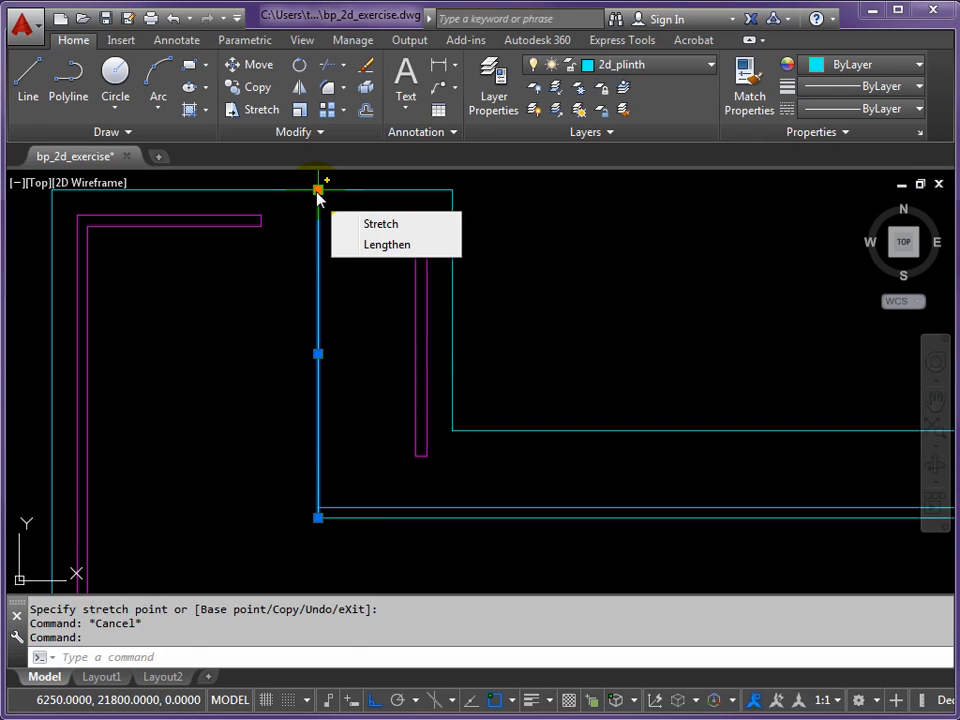
left_click(318, 190)
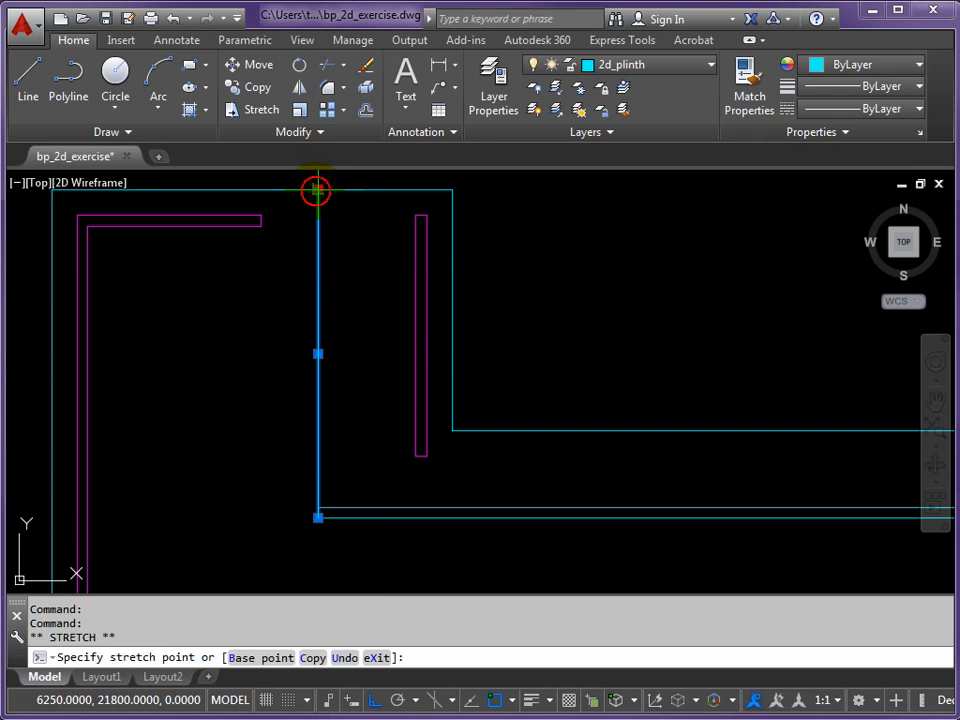
left_click(318, 509)
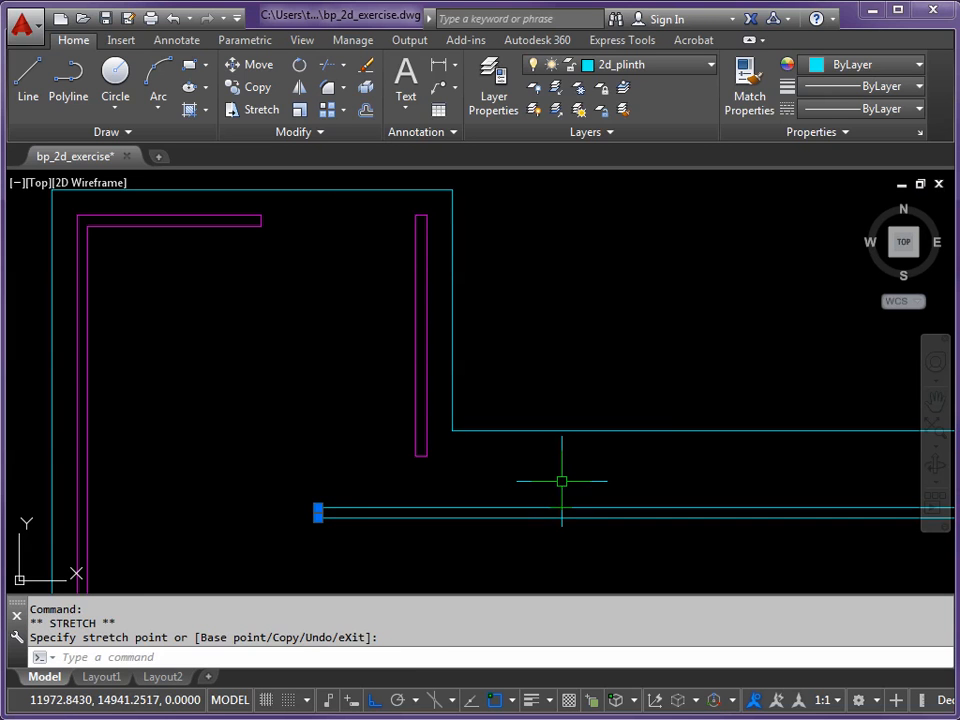
key("Escape")
- Stretch the right end of the long wall's upper horizontal line back perpendicular to the right vertical offset line
scroll(686, 465, "down", 3)
mouse_move(726, 461)
middle_mouse_down()
mouse_move(677, 448)
mouse_move(480, 437)
mouse_move(255, 448)
mouse_move(387, 440)
middle_mouse_up()
scroll(670, 460, "down", 2)
middle_click_drag(675, 461, 488, 467)
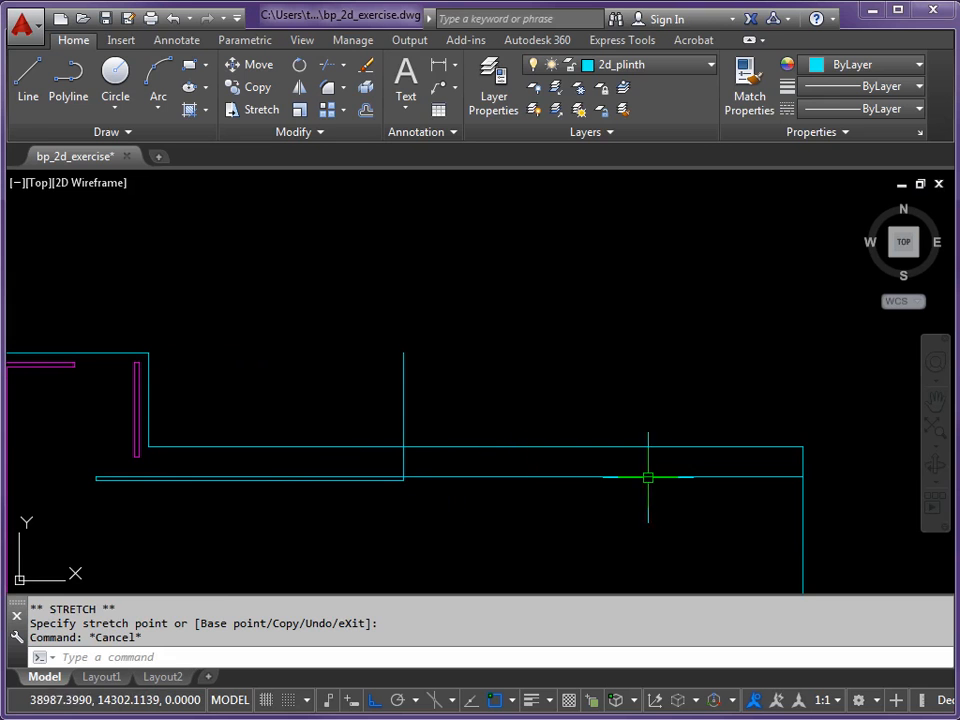
left_click(761, 478)
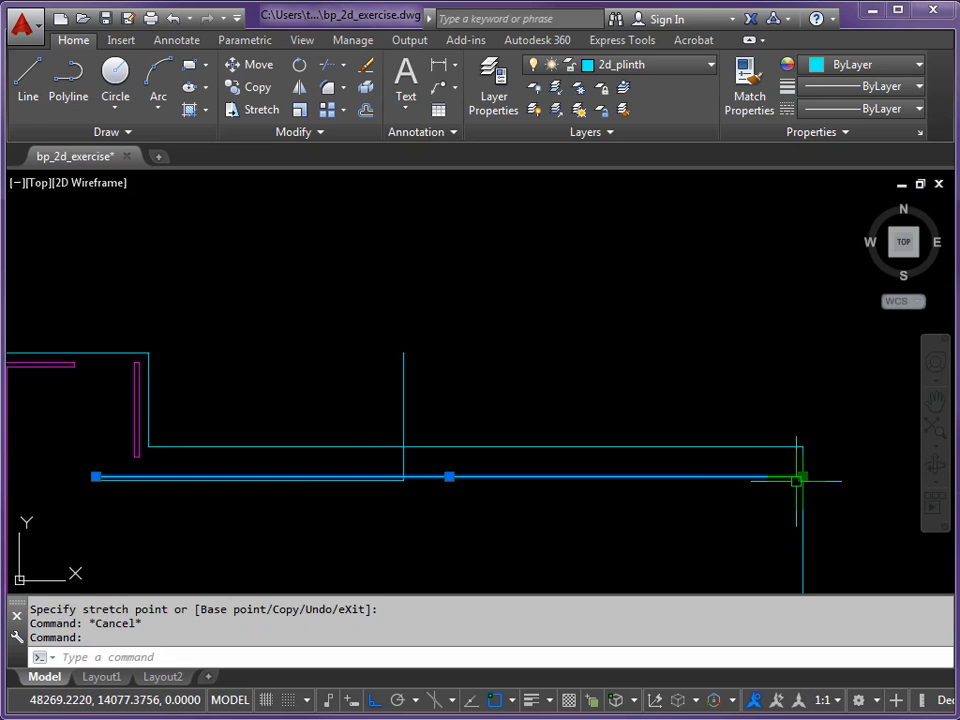
left_click(802, 476)
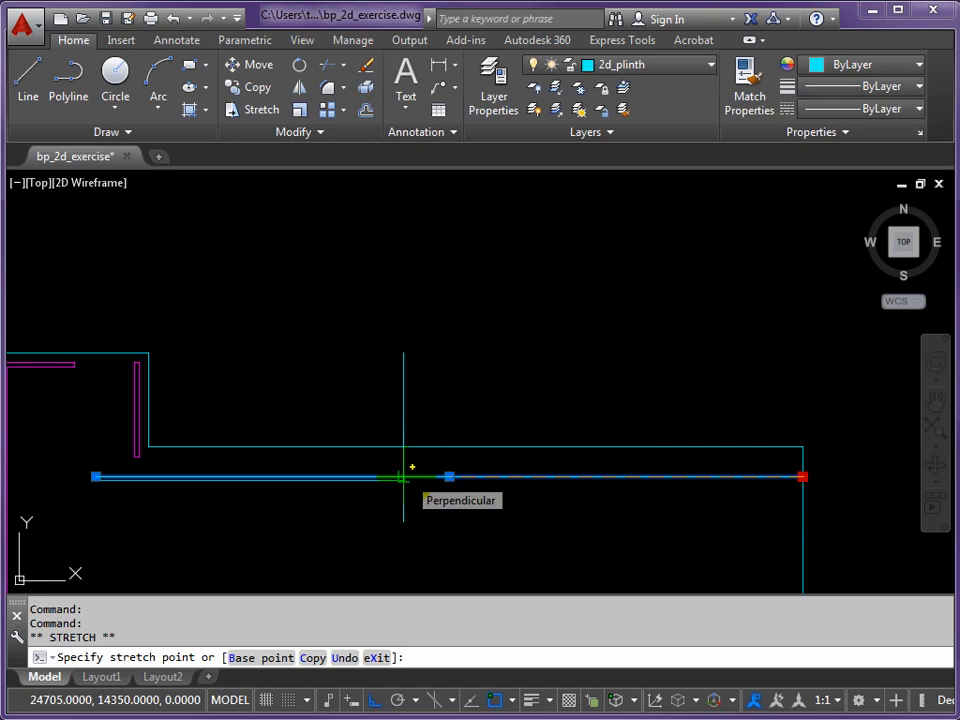
scroll(400, 478, "up", 5)
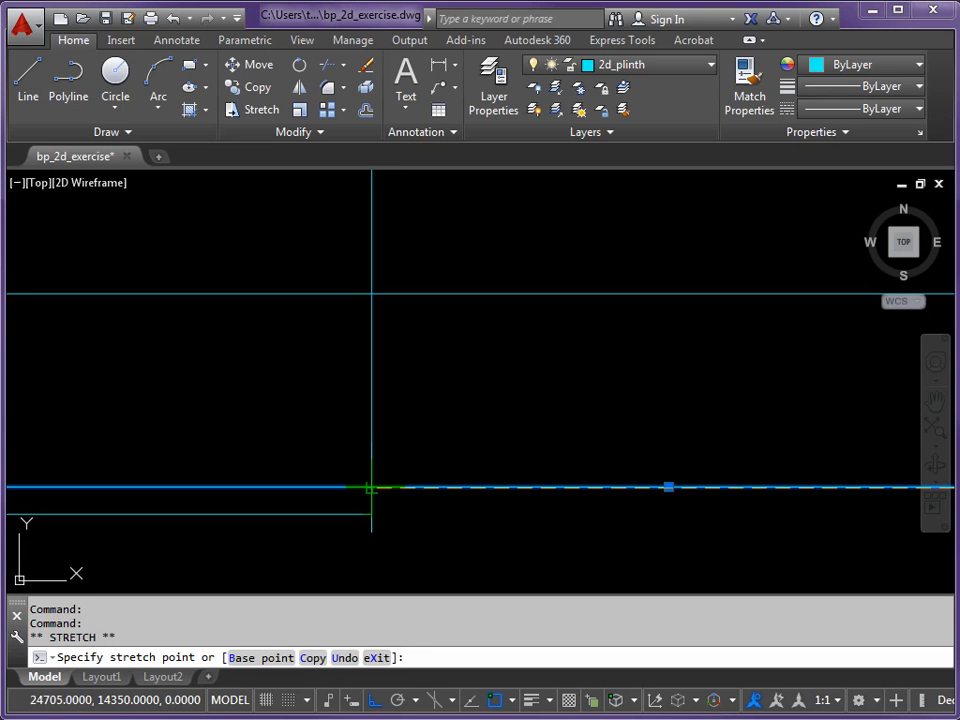
left_click(373, 487)
- Stretch the right vertical line's upper end down to the right endpoint of the long wall's upper horizontal line
scroll(443, 443, "down", 6)
middle_click_drag(450, 377, 455, 396)
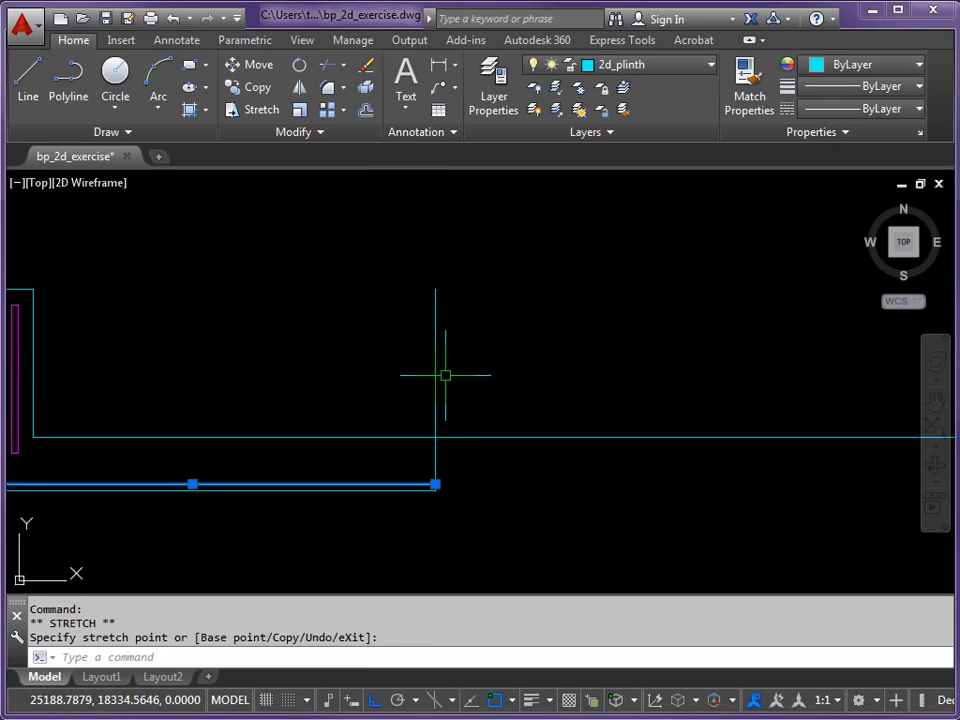
left_click(435, 289)
left_click(435, 289)
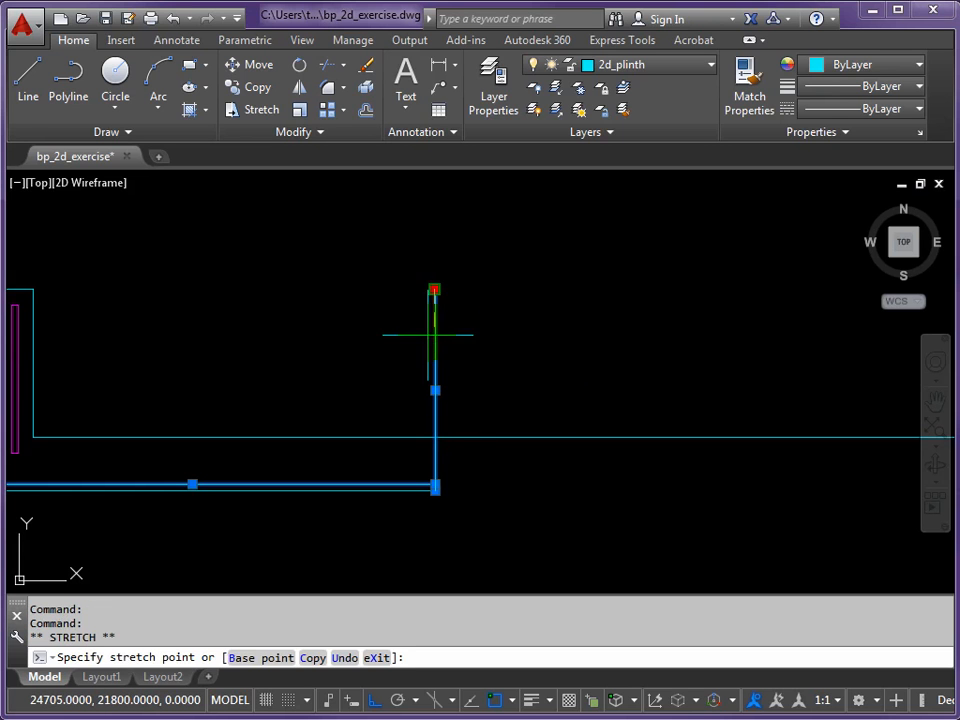
scroll(435, 487, "up", 5)
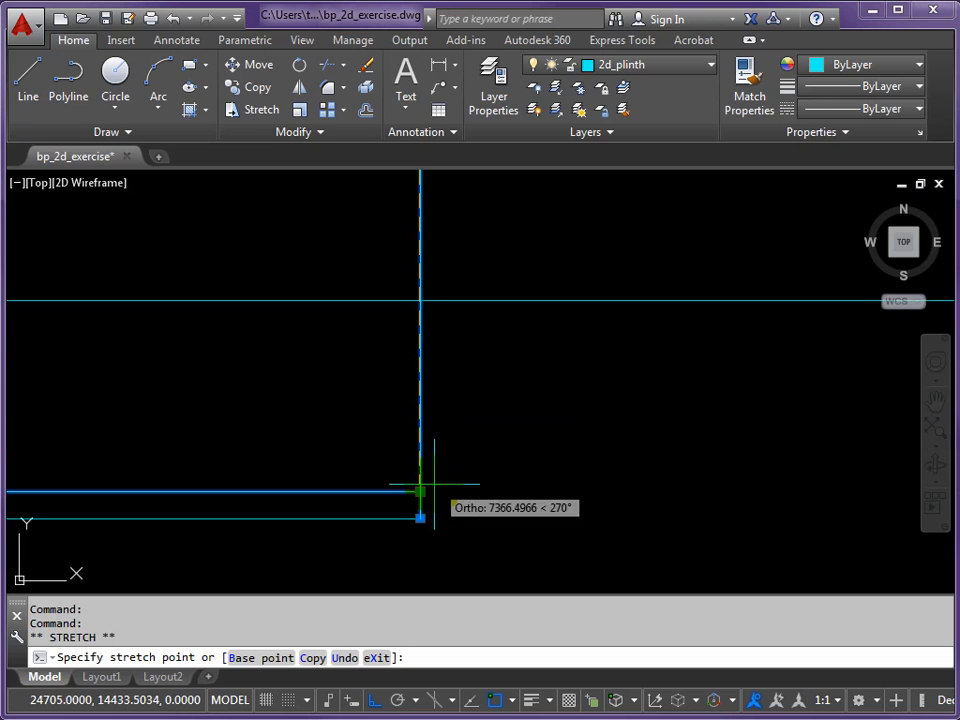
left_click(420, 492)
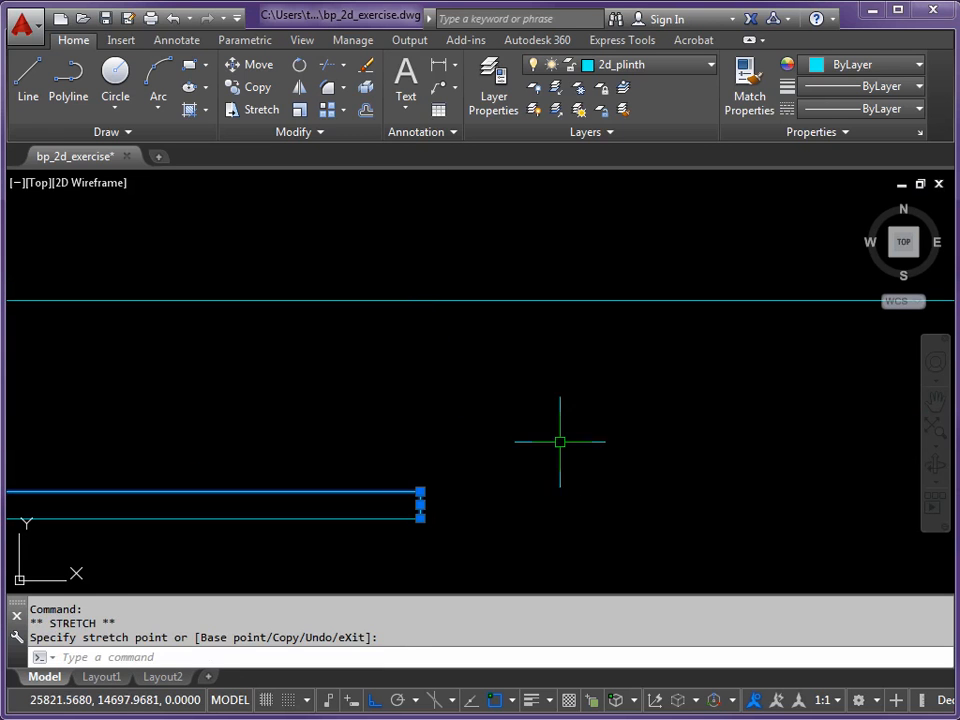
key("Escape")
- Move all four lines of the long horizontal wall onto the 2d_wall_marble layer
scroll(505, 413, "down", 5)
mouse_move(505, 413)
middle_mouse_down()
mouse_move(436, 389)
mouse_move(514, 407)
middle_mouse_up()
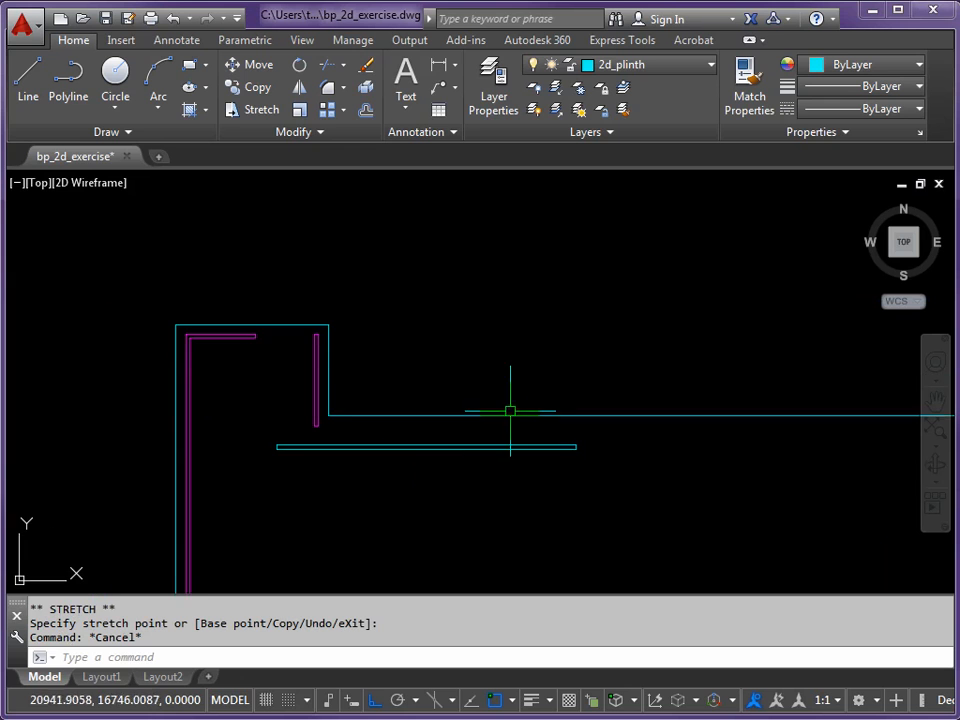
left_click(259, 478)
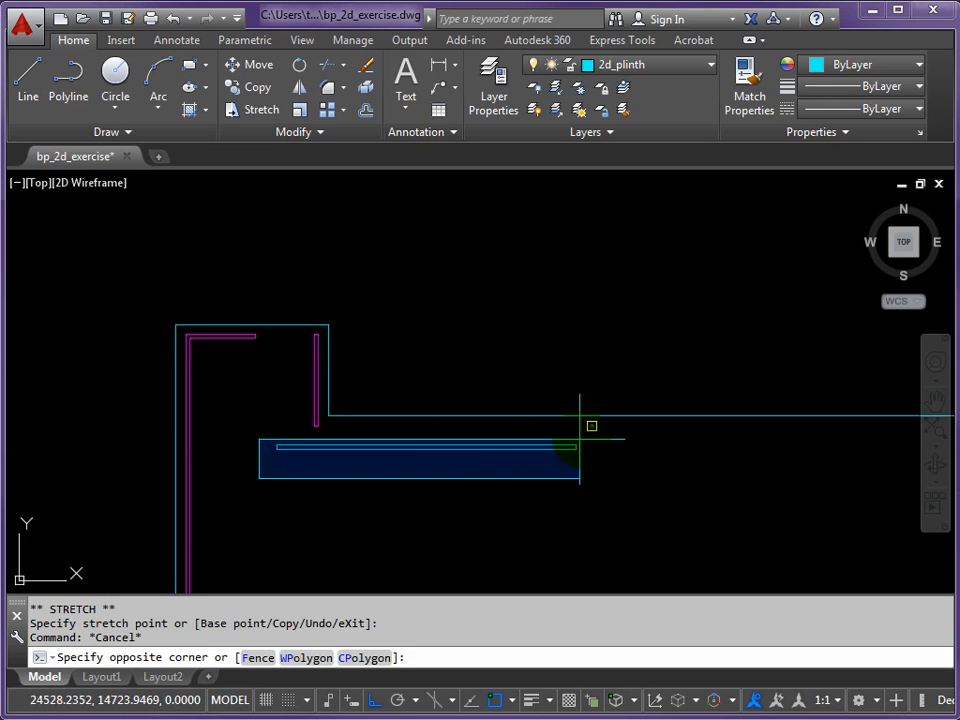
left_click(618, 438)
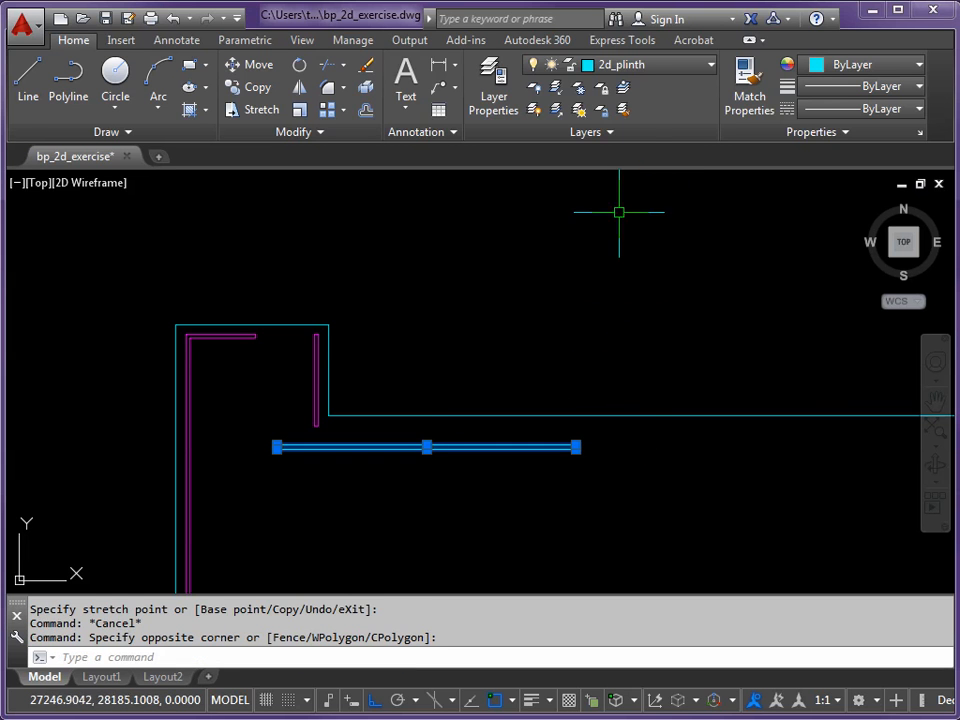
left_click(711, 66)
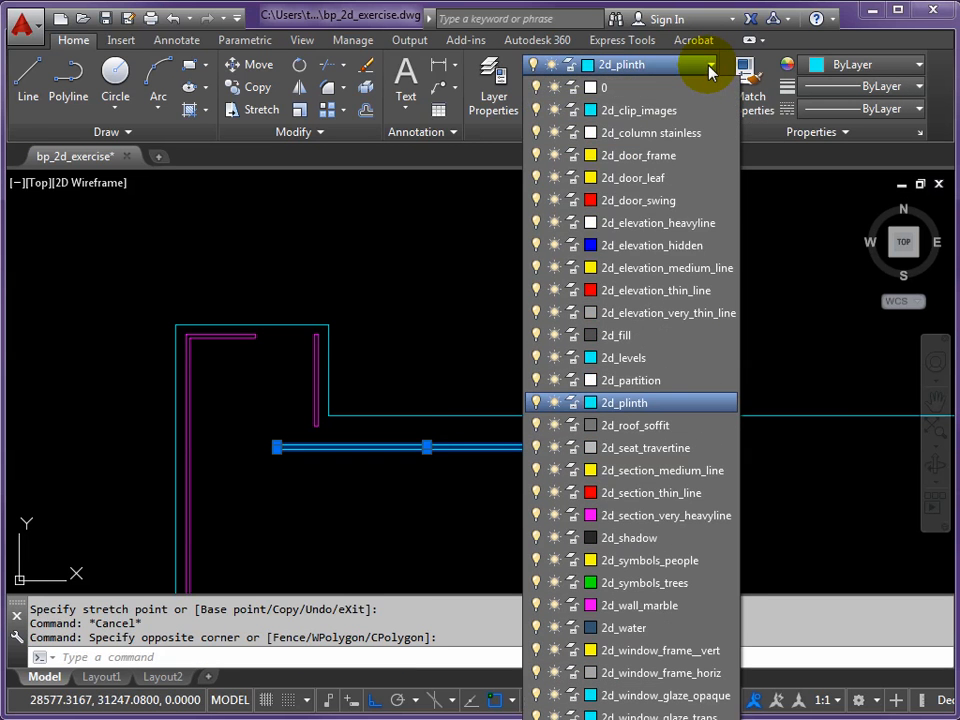
left_click(629, 607)
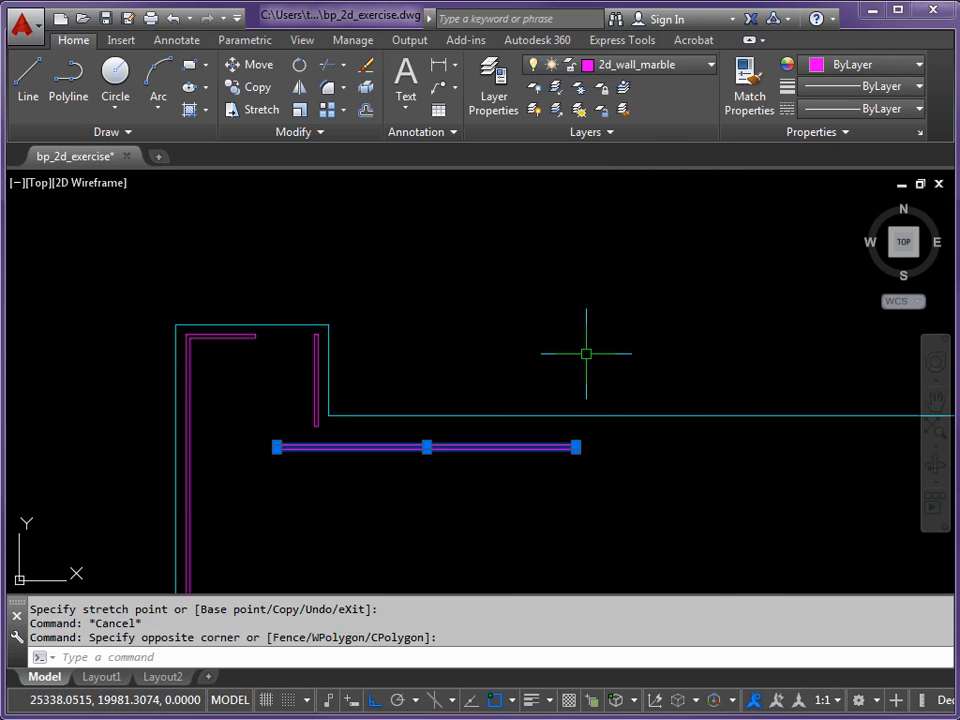
key("Escape")
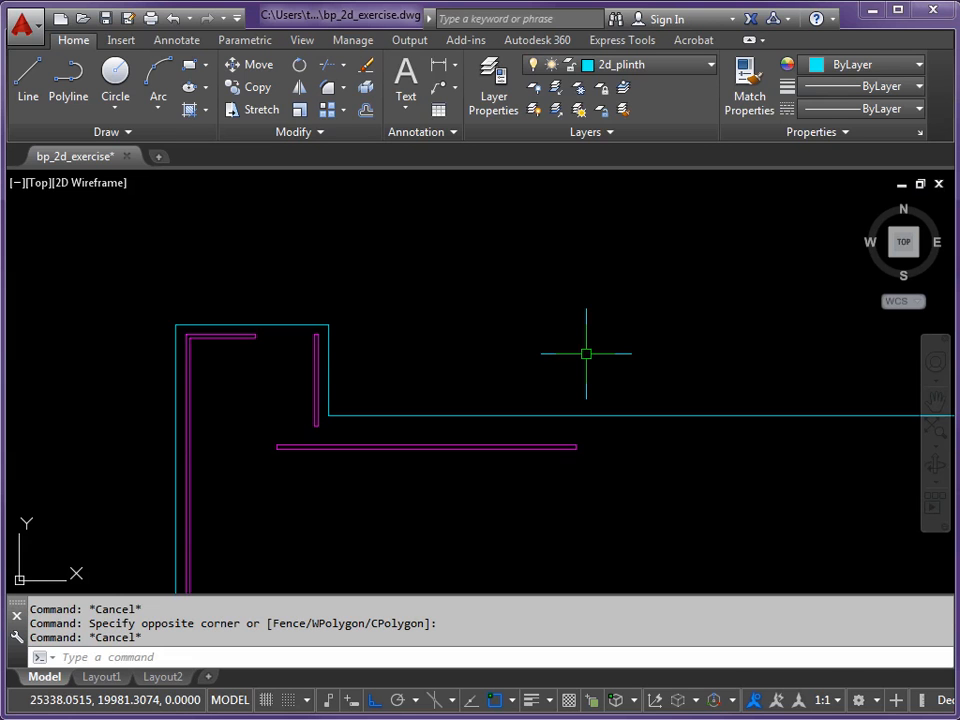
- Start inserting a block and choose bp_marble_walls.dwg from the AutoCAD 2D folder on the desktop as its source
scroll(586, 357, "down", 2)
mouse_move(660, 369)
middle_mouse_down()
mouse_move(529, 321)
mouse_move(553, 313)
middle_mouse_up()
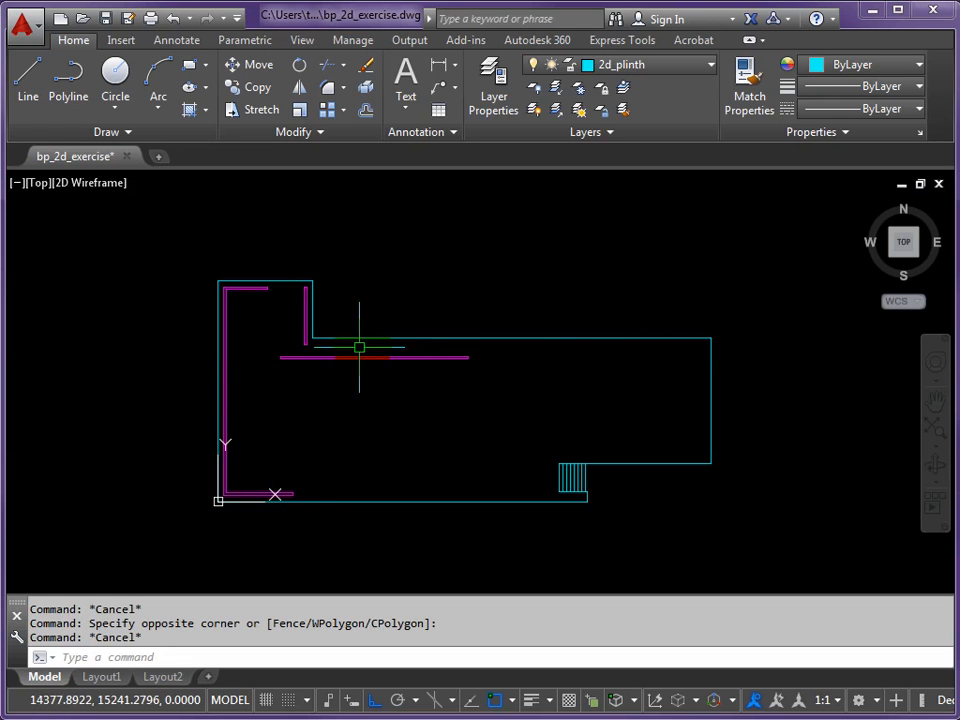
middle_click_drag(491, 377, 493, 388)
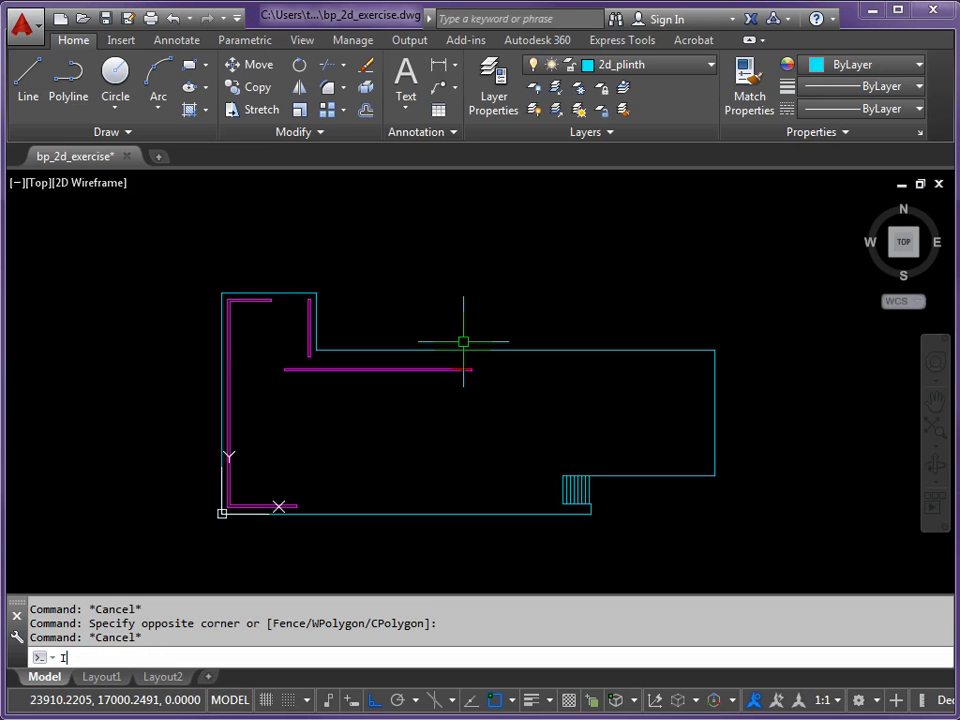
key("Return")
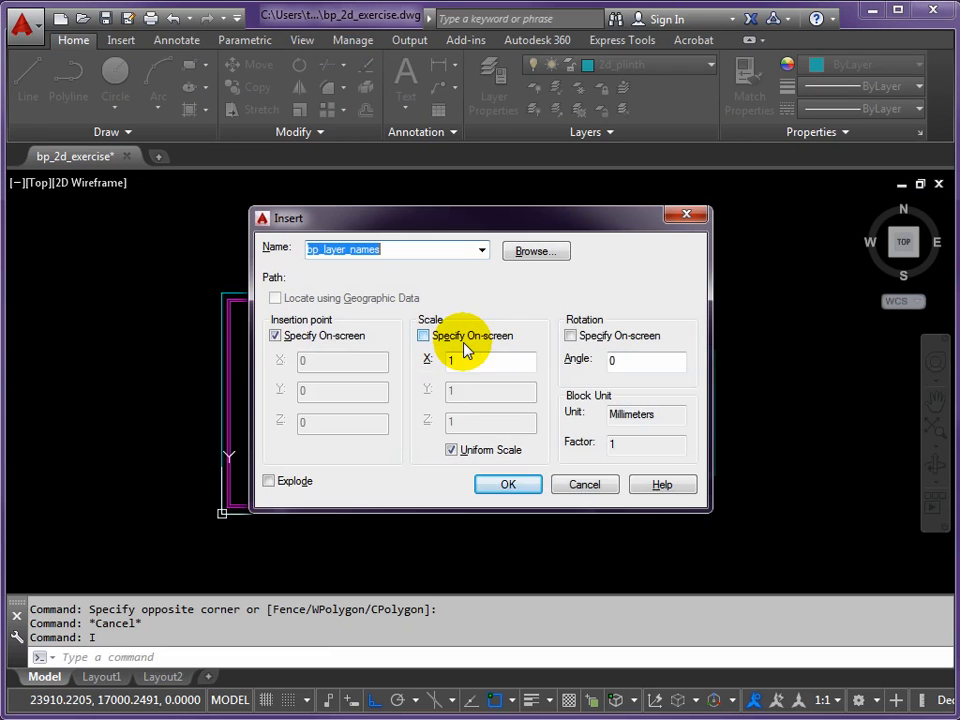
left_click(536, 253)
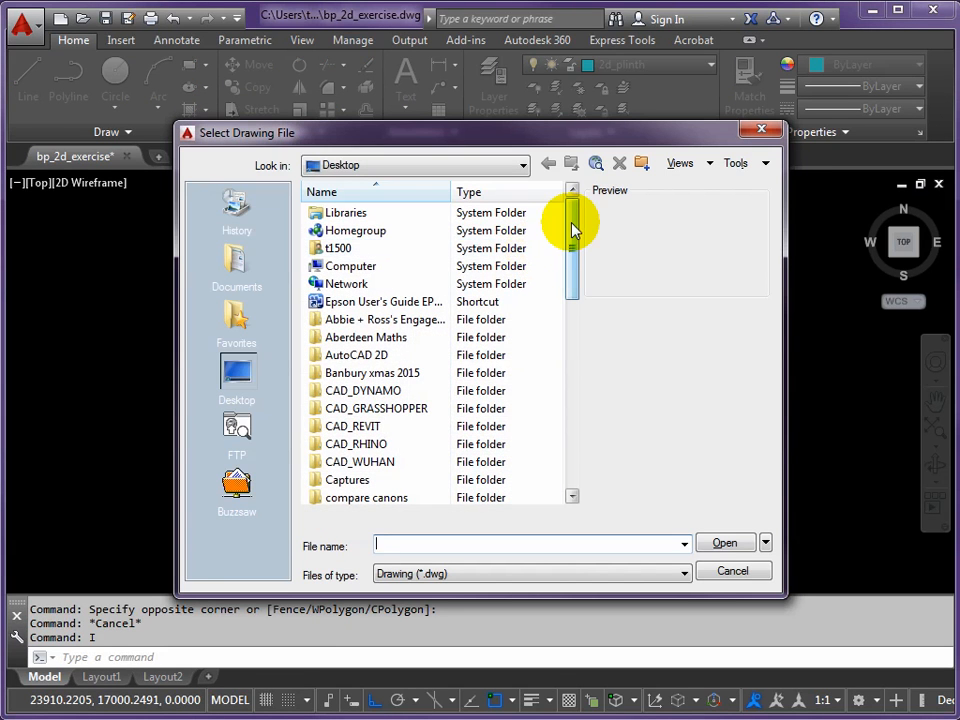
left_click_drag(573, 236, 579, 253)
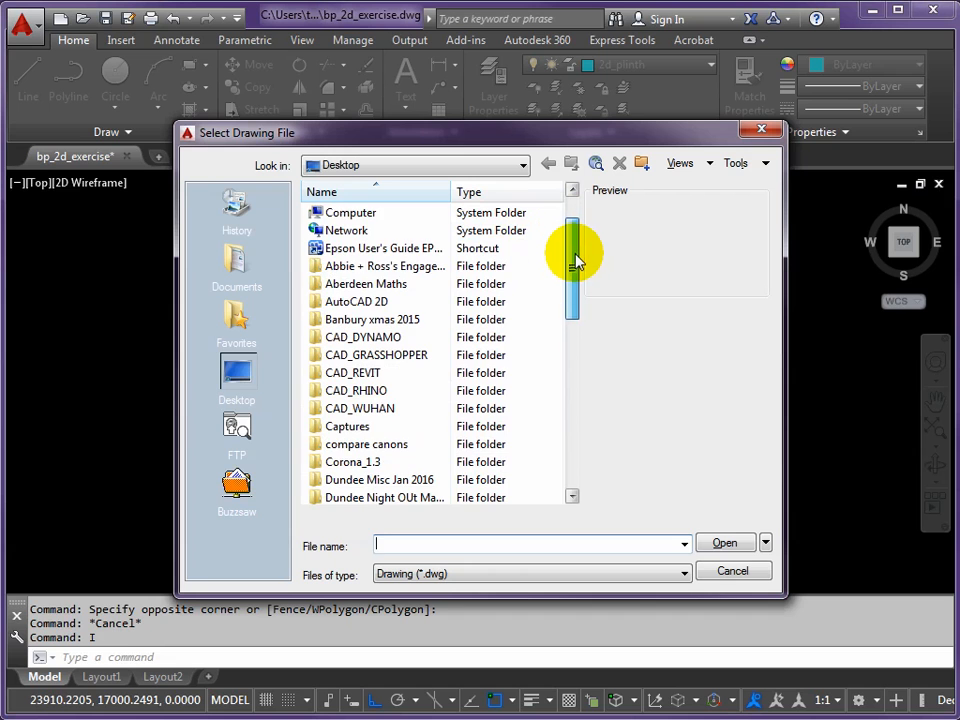
double_click(327, 302)
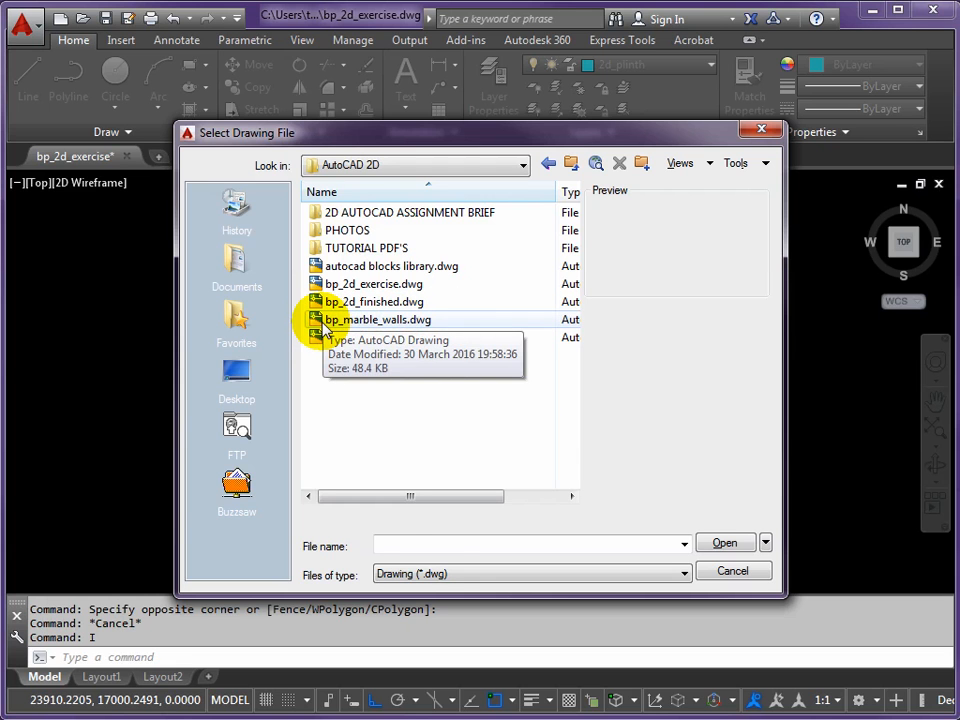
left_click(323, 330)
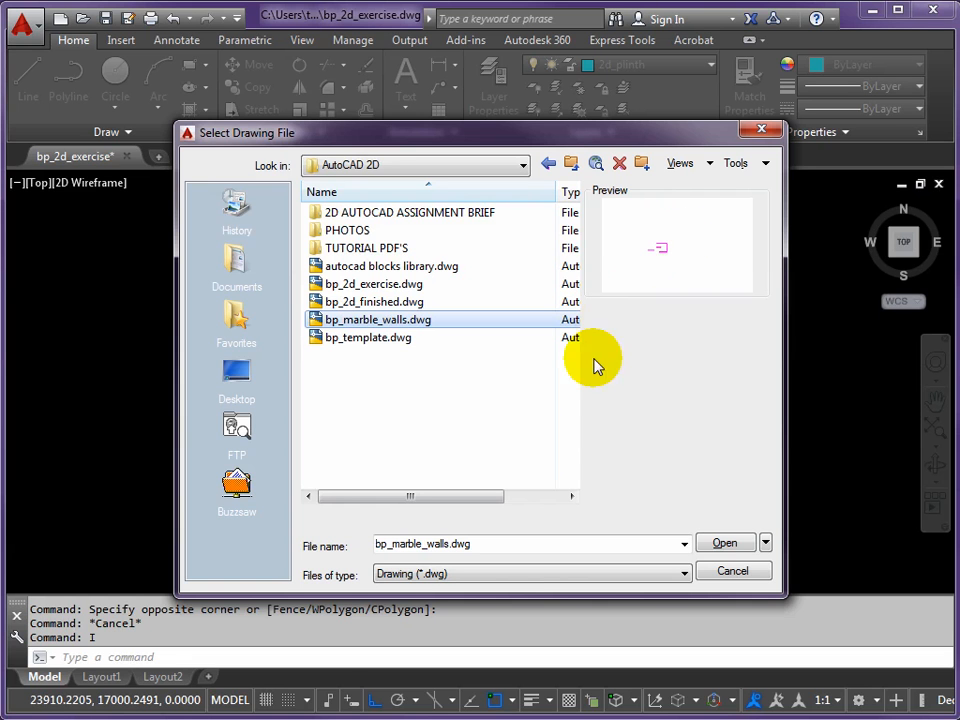
left_click(724, 545)
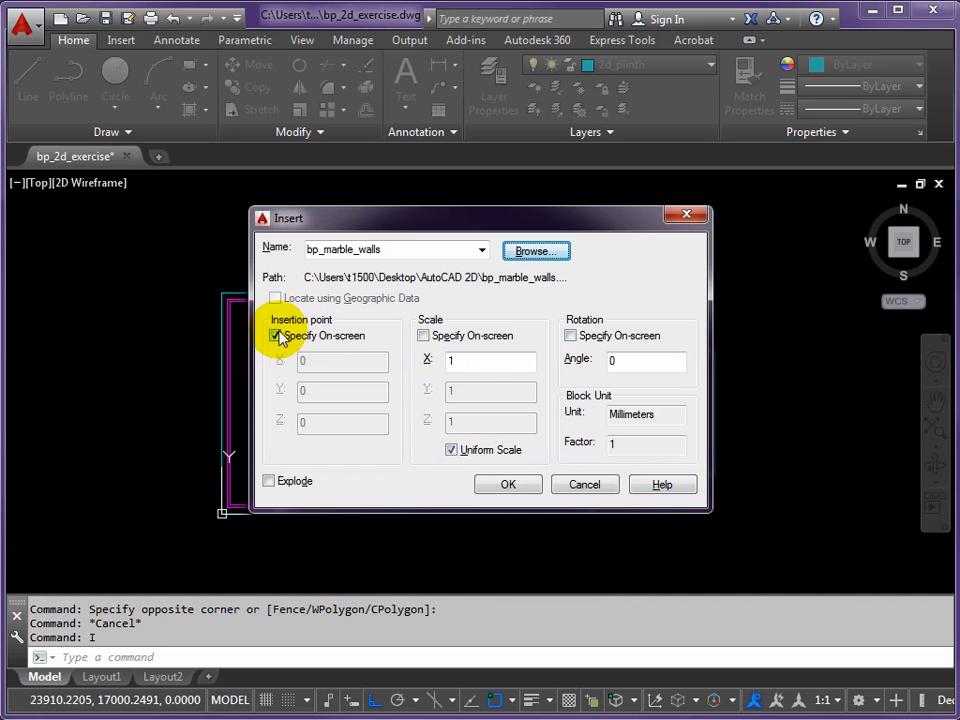
- Insert the bp_marble_walls block at the fixed point 0,0,0 with uniform scale 1 and rotation 0
left_click(277, 335)
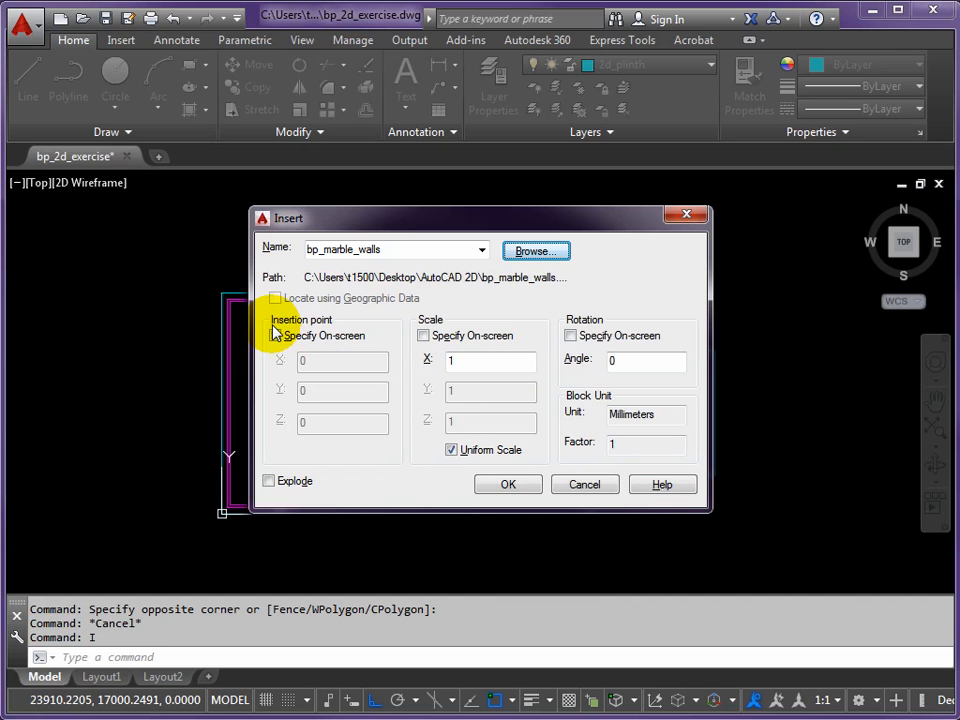
left_click(275, 336)
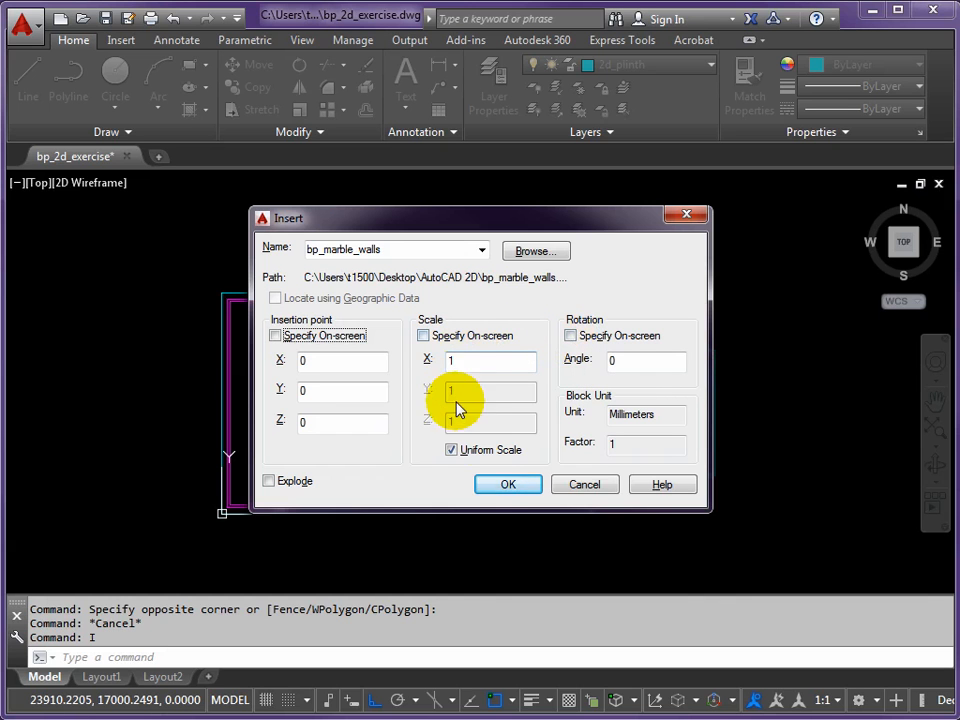
left_click(507, 485)
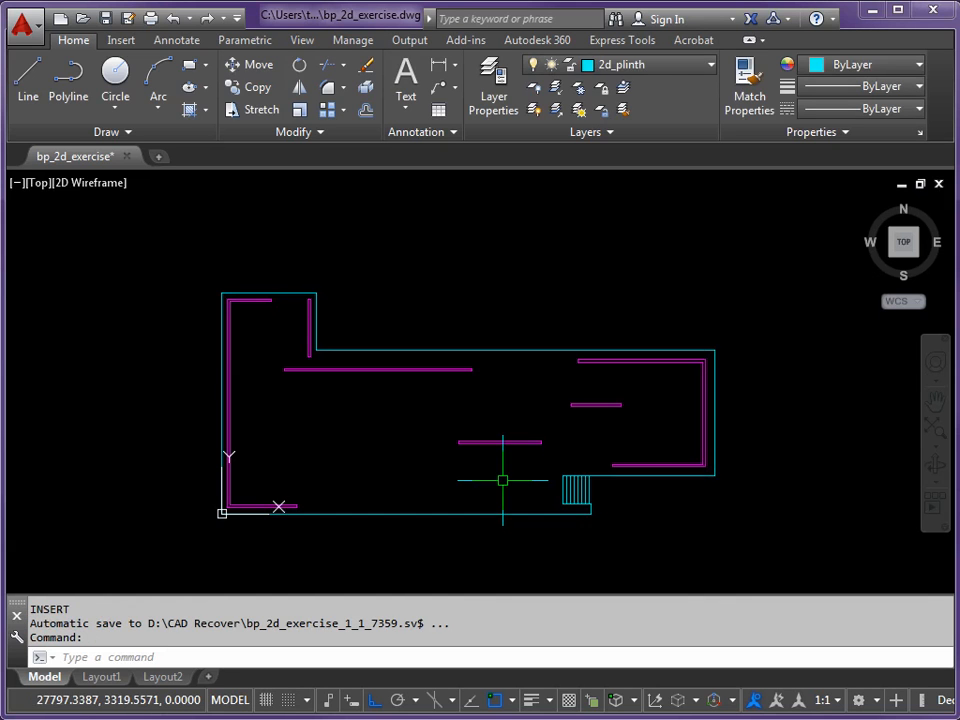
- Explode the inserted bp_marble_walls block into separate objects
left_click(597, 405)
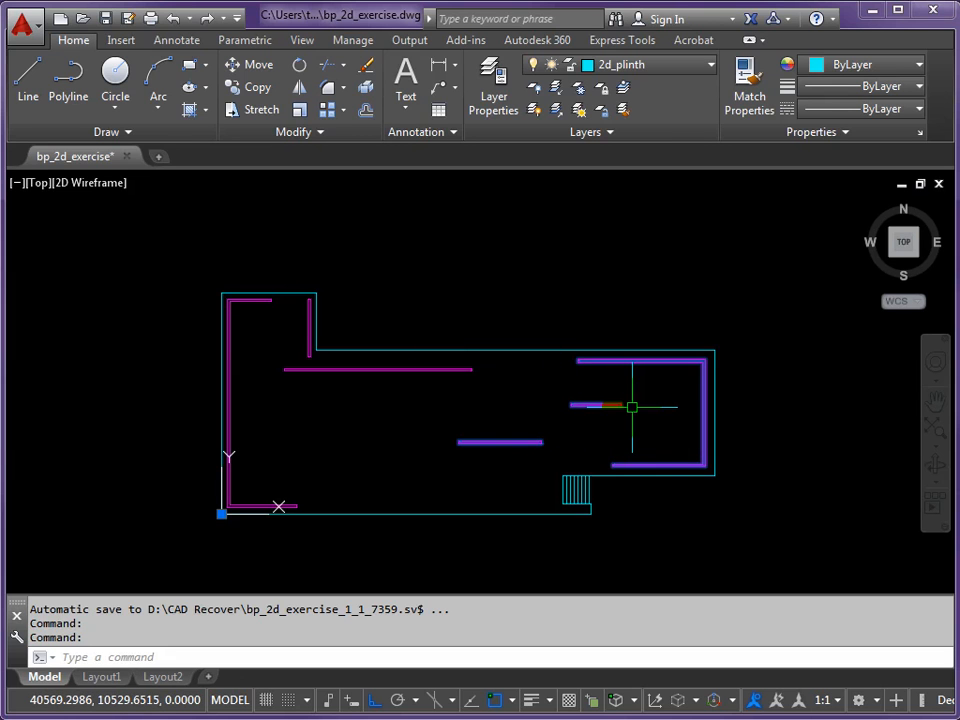
key("Escape")
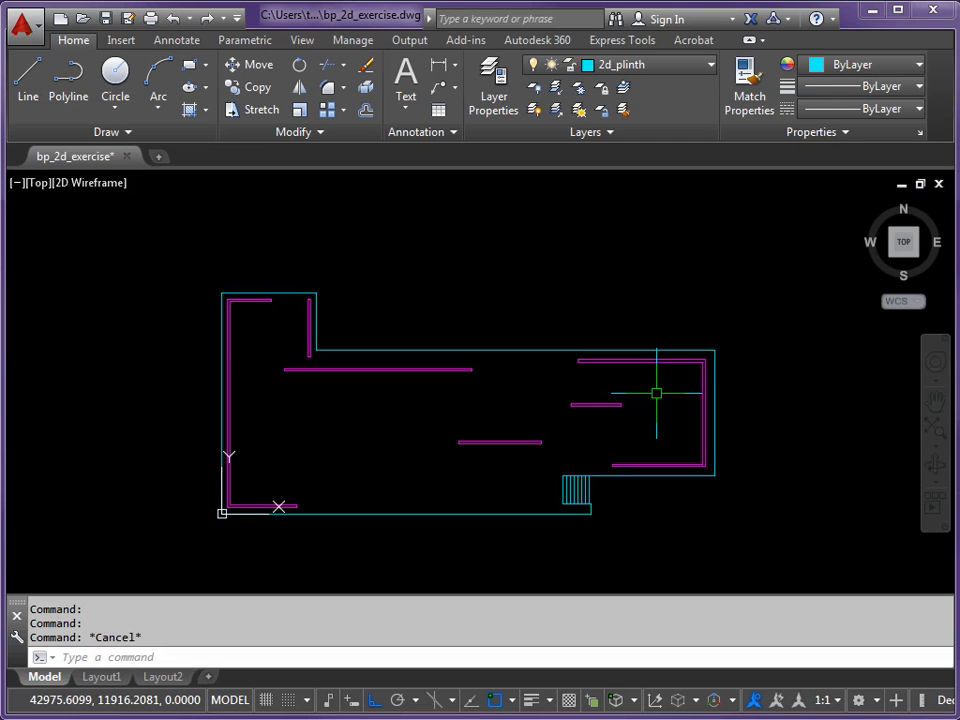
key("Return")
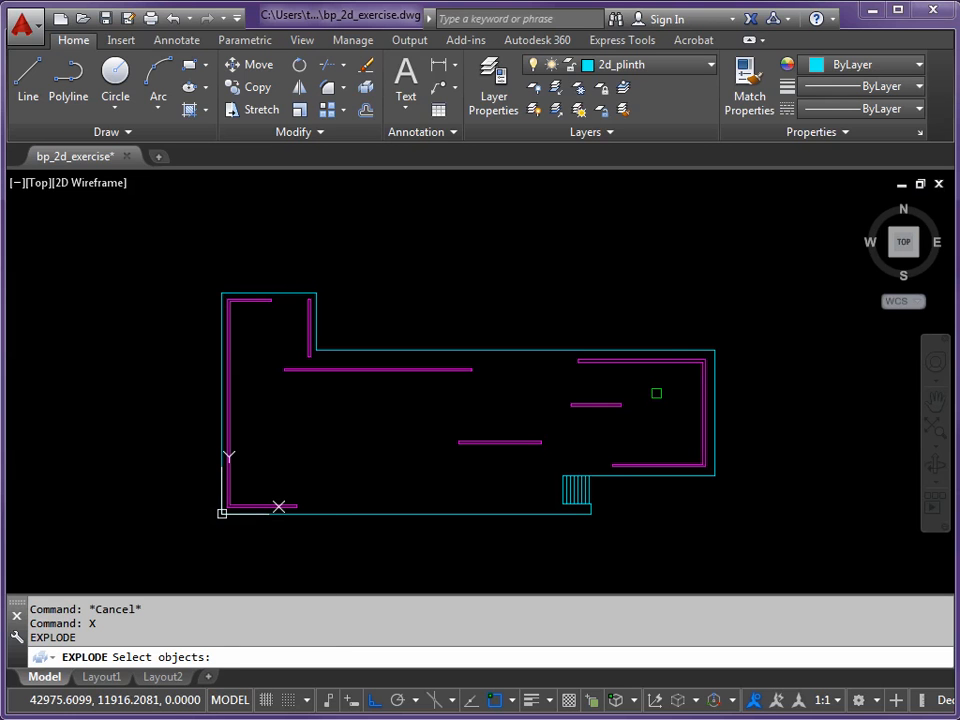
left_click(652, 361)
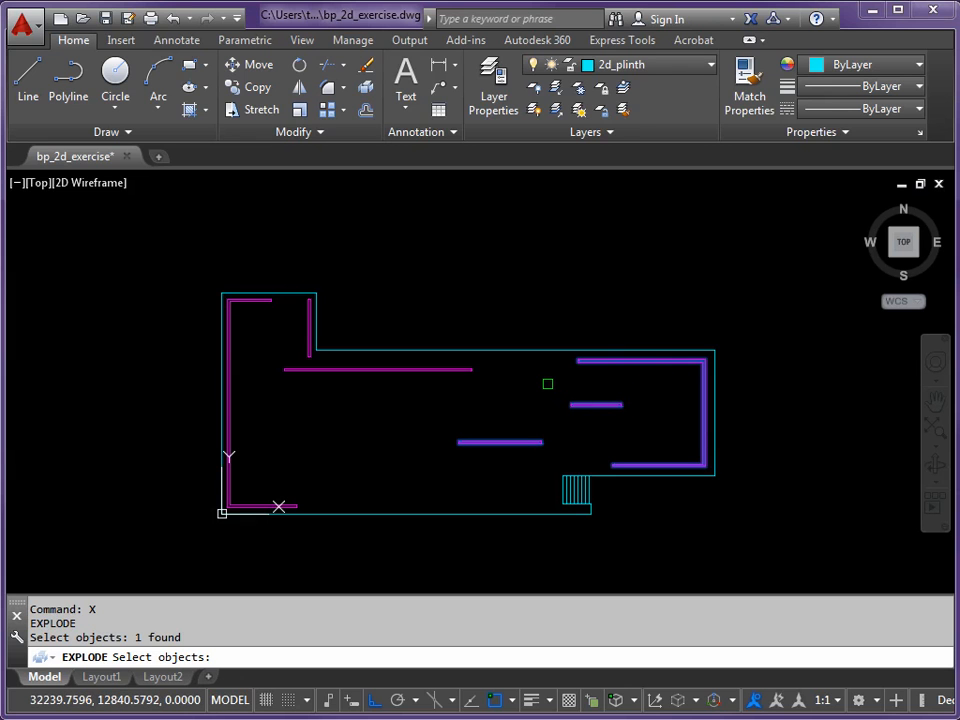
key("Return")
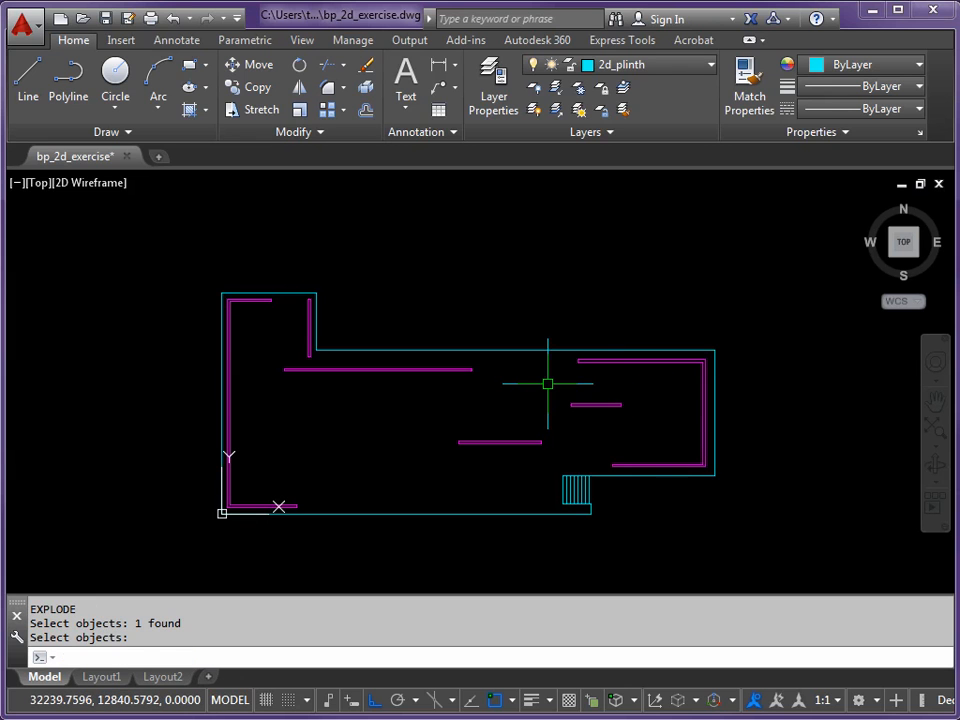
- Select individual lines of the exploded walls to check that they are separate objects and which layer they use
left_click(595, 405)
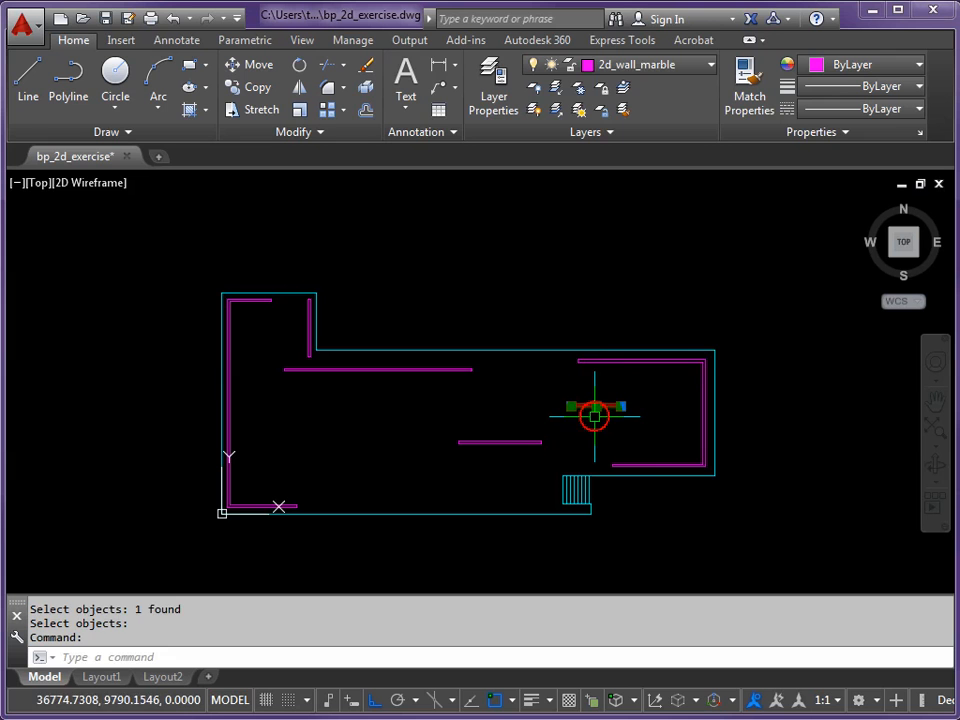
left_click(644, 360)
left_click(690, 465)
left_click(511, 440)
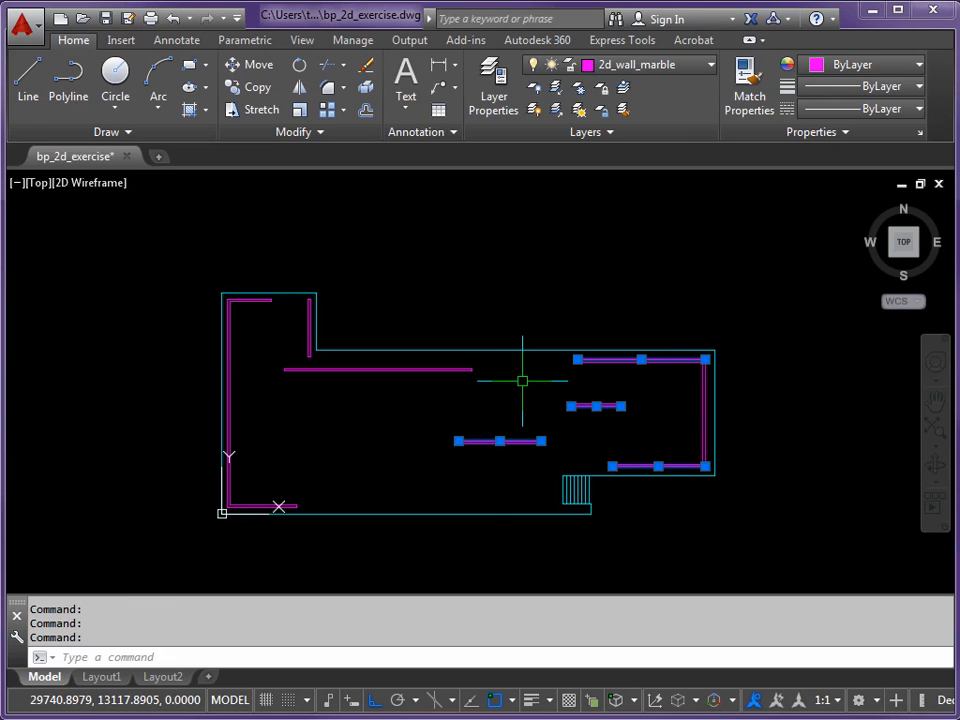
- Draw two connected lines from the upper end corner of the southwest marble wall, 12050 east and 8600 north
key("Escape")
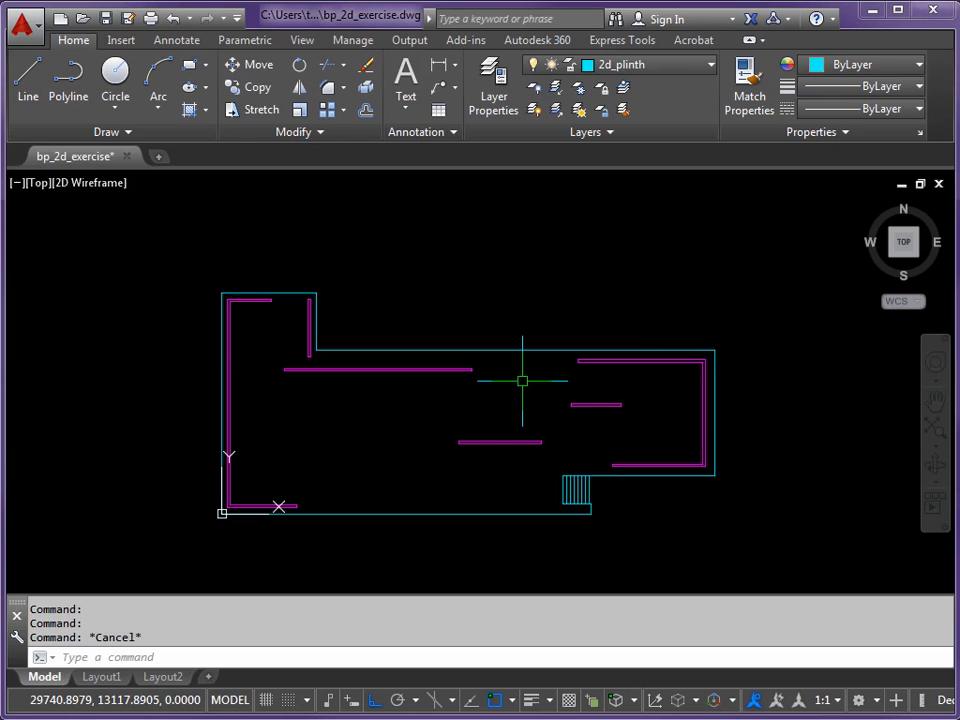
scroll(483, 408, "up", 2)
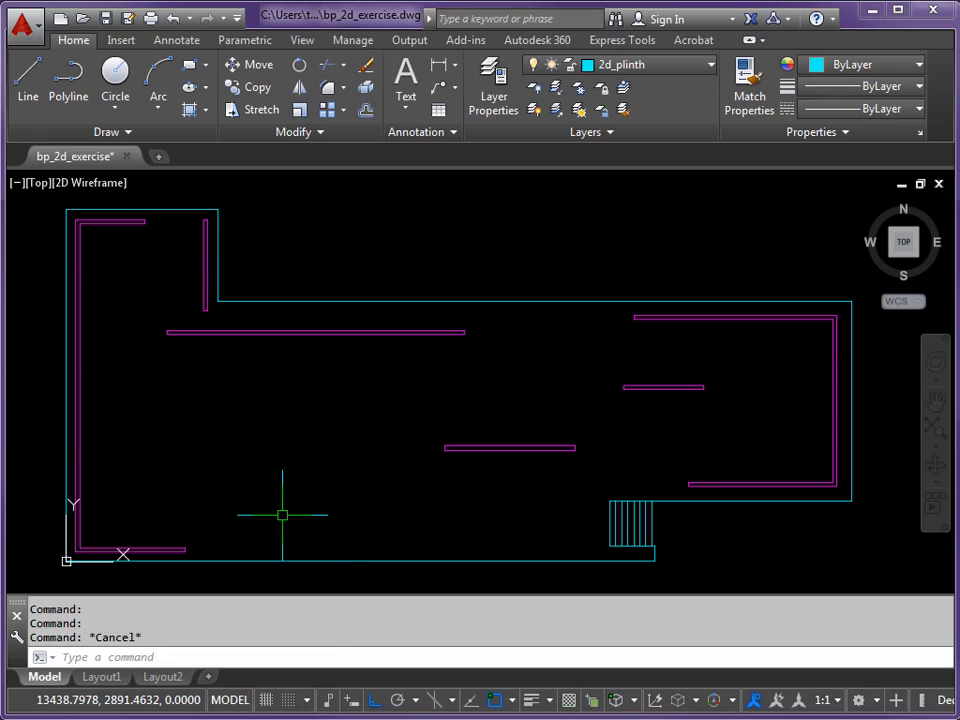
key("Return")
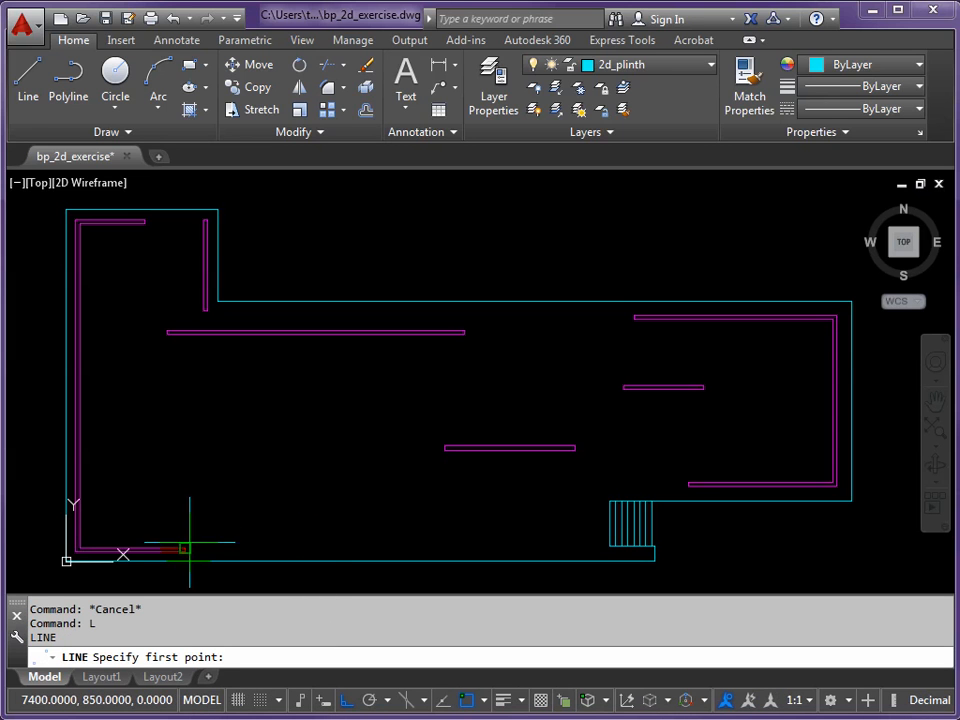
scroll(185, 548, "up", 5)
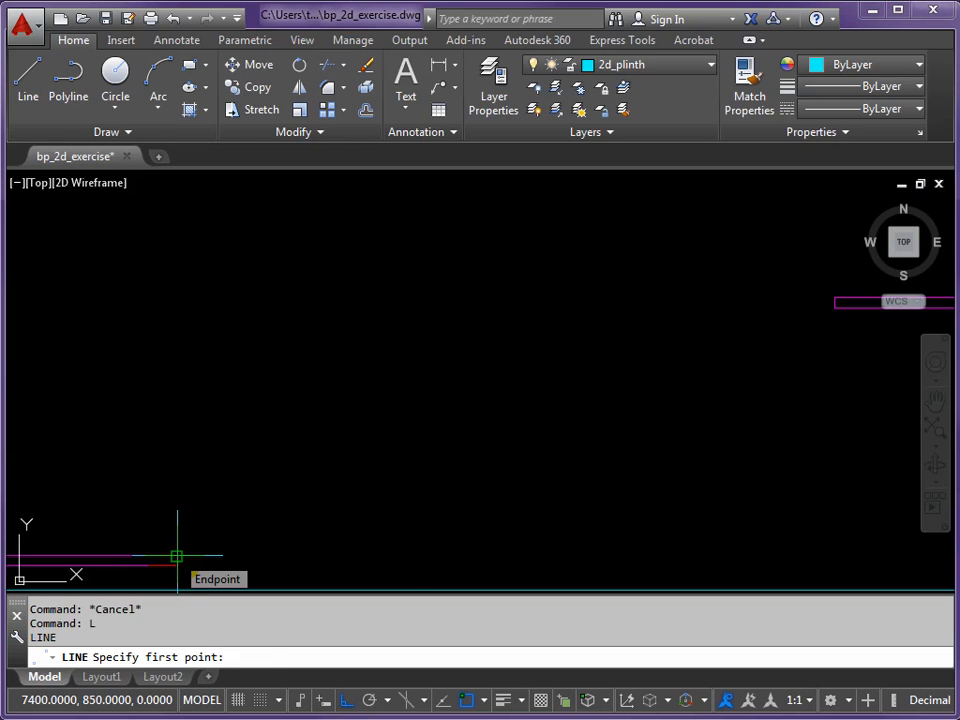
left_click(177, 556)
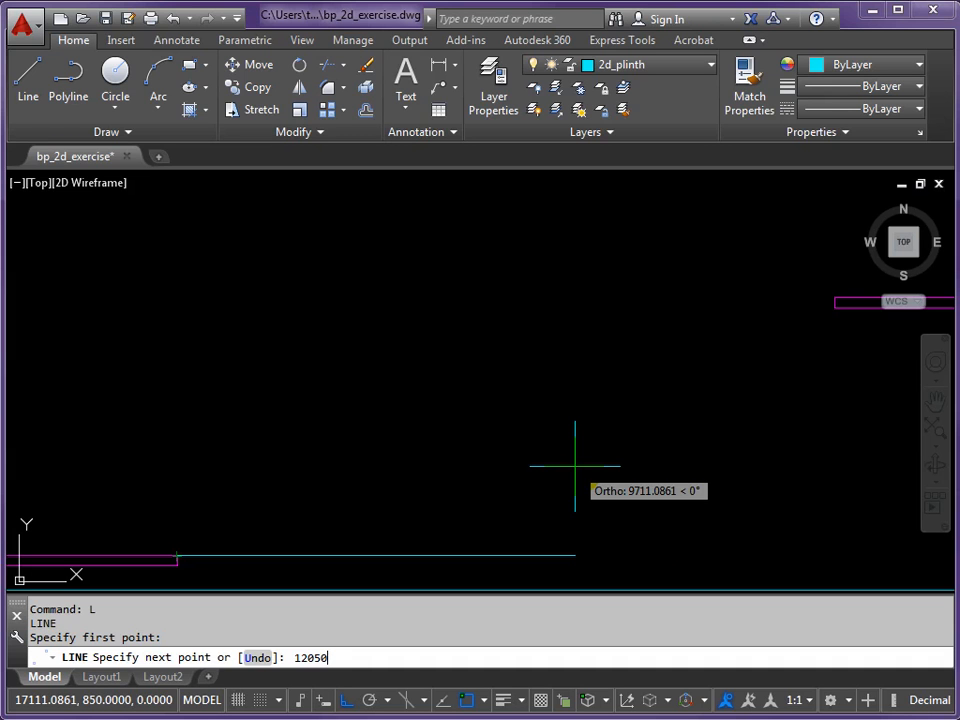
key("Return")
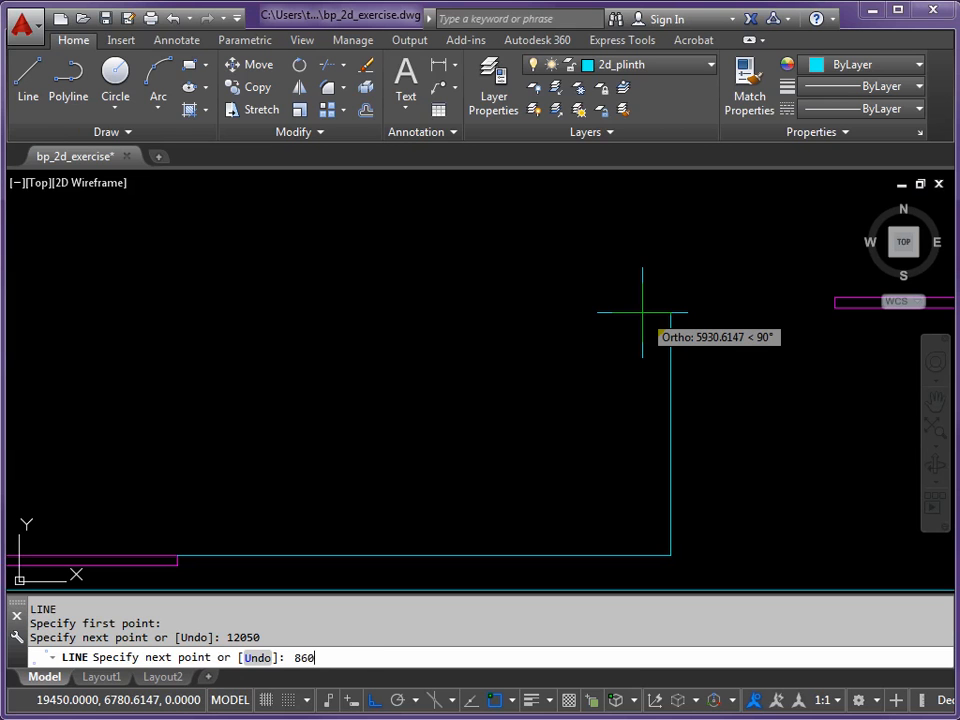
type("8600")
key("Return")
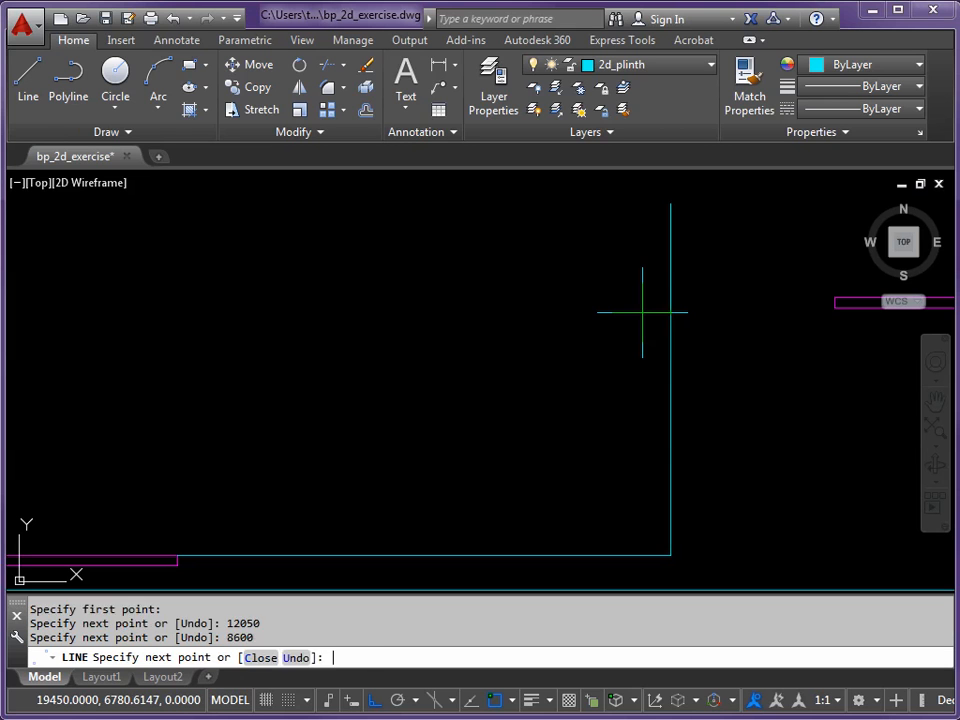
- Close off the outline with a horizontal line running west to the inner face of the long west wall
scroll(643, 321, "down", 2)
middle_click_drag(643, 321, 530, 377)
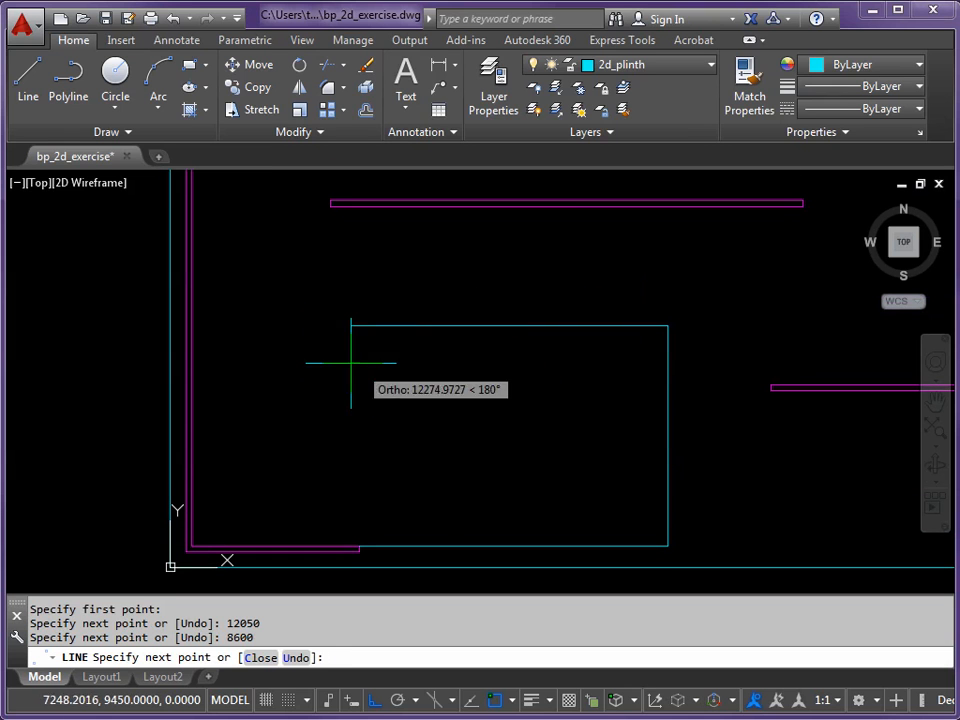
left_click(190, 326)
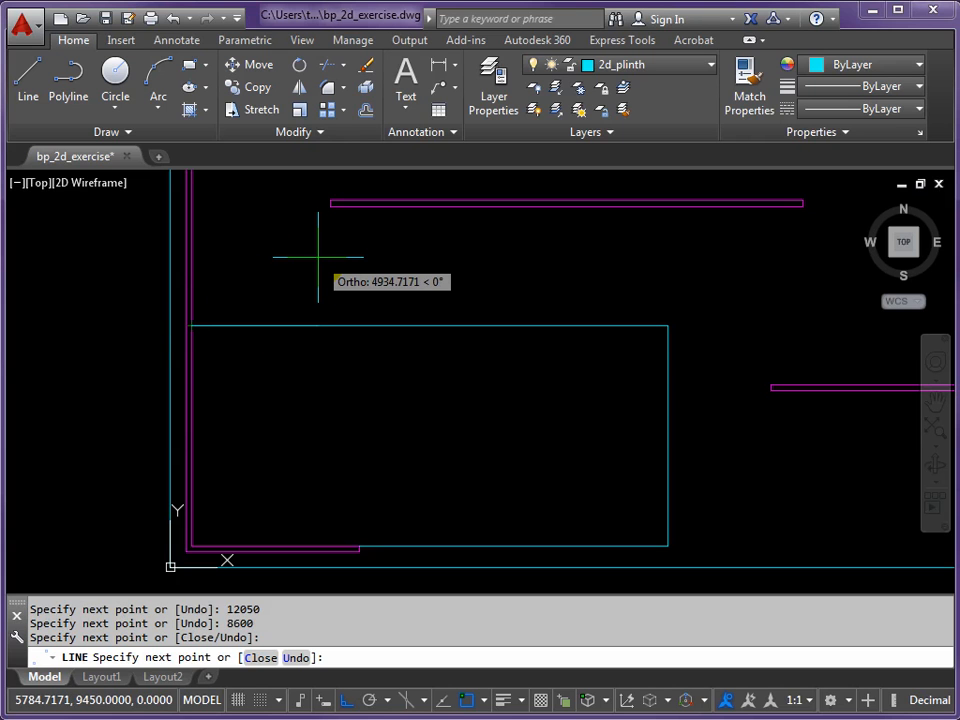
key("Return")
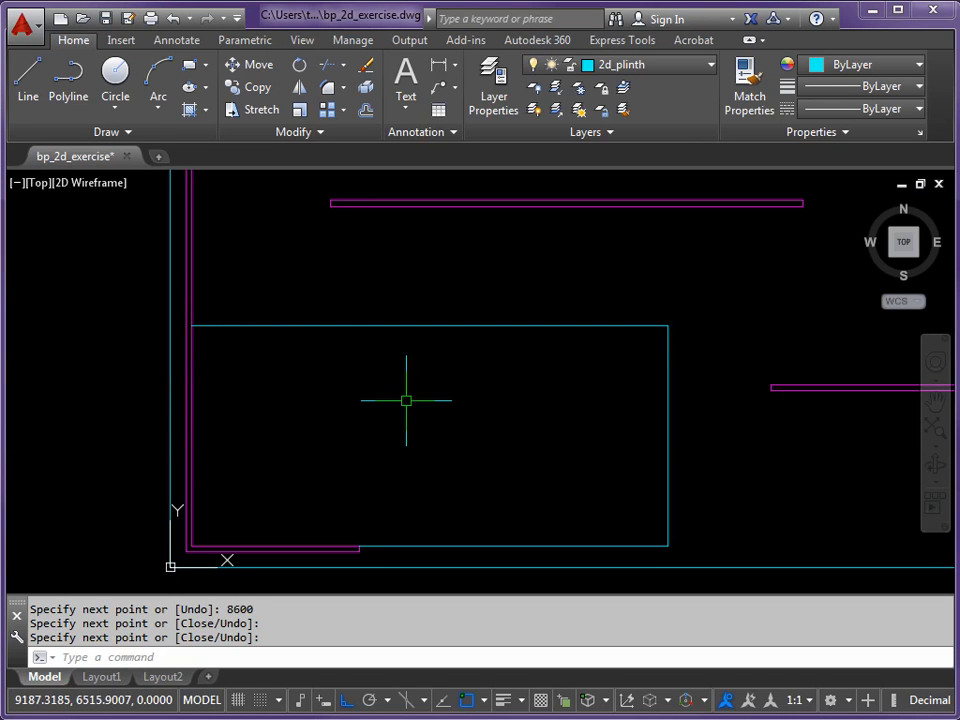
- Offset the inner line of the east marble wall 3700 to the west
scroll(644, 371, "down", 2)
mouse_move(644, 371)
middle_mouse_down()
mouse_move(568, 369)
mouse_move(420, 401)
mouse_move(414, 421)
middle_mouse_up()
middle_click_drag(671, 364, 488, 365)
scroll(606, 373, "up", 2)
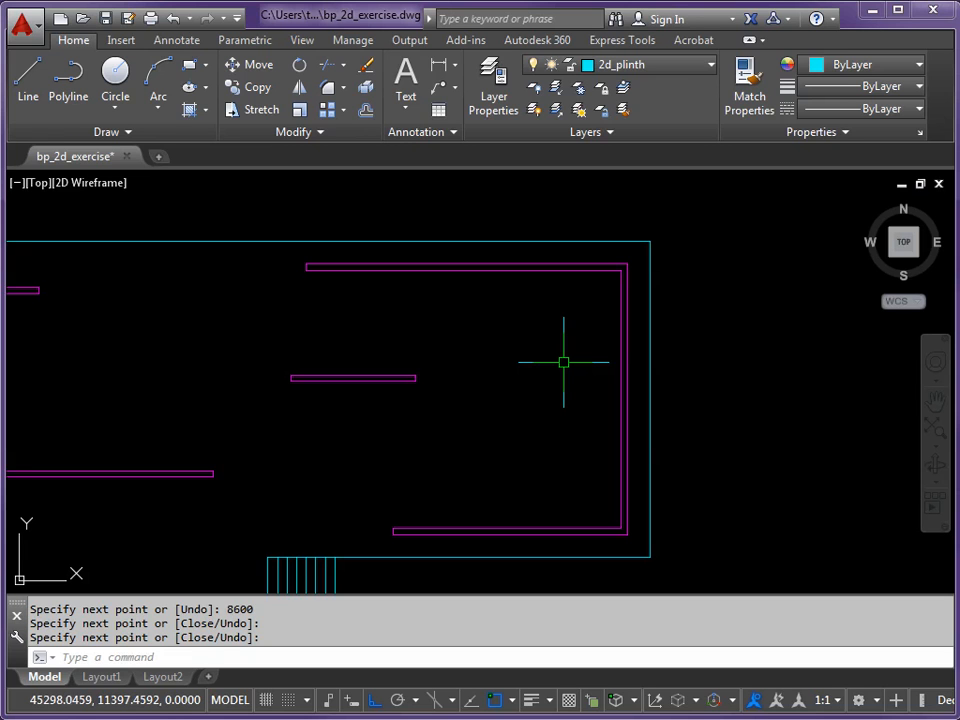
type("o")
key("Return")
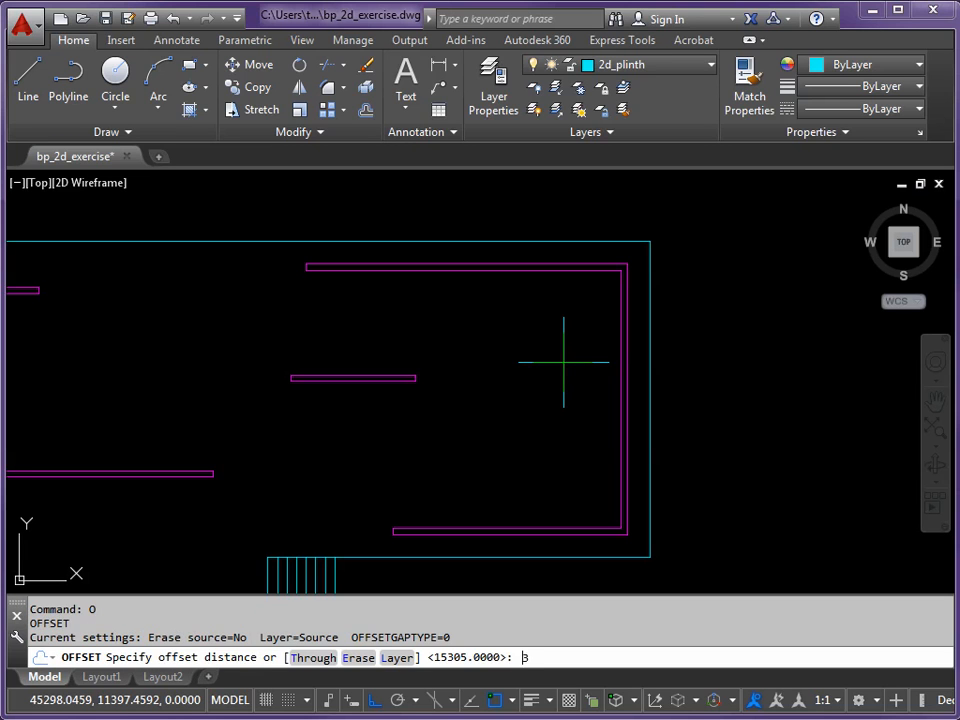
key("Return")
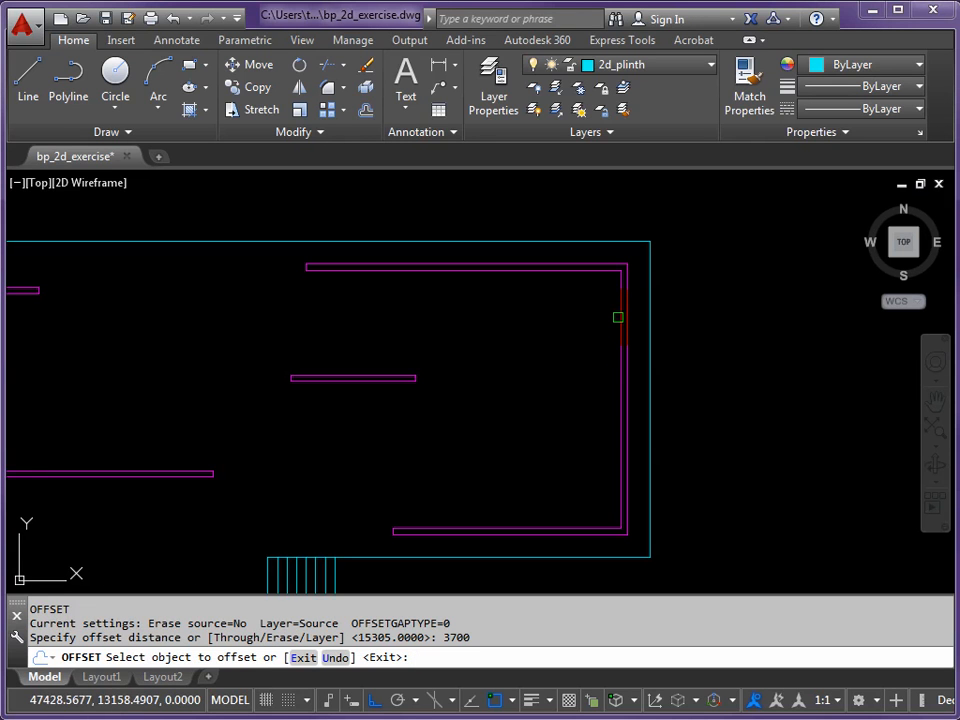
left_click(618, 317)
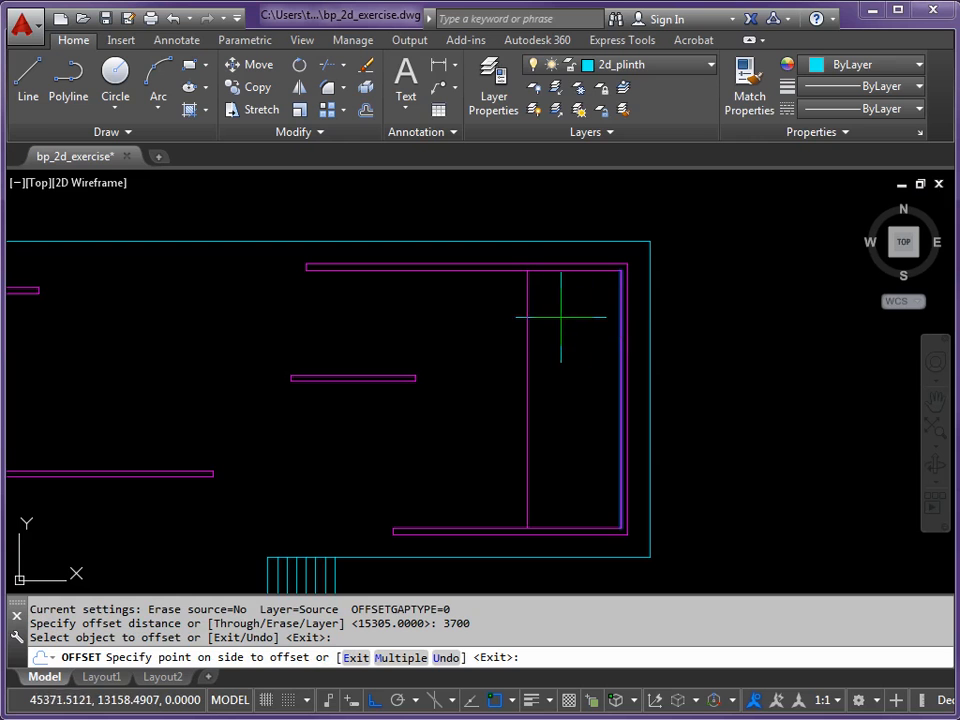
left_click(496, 325)
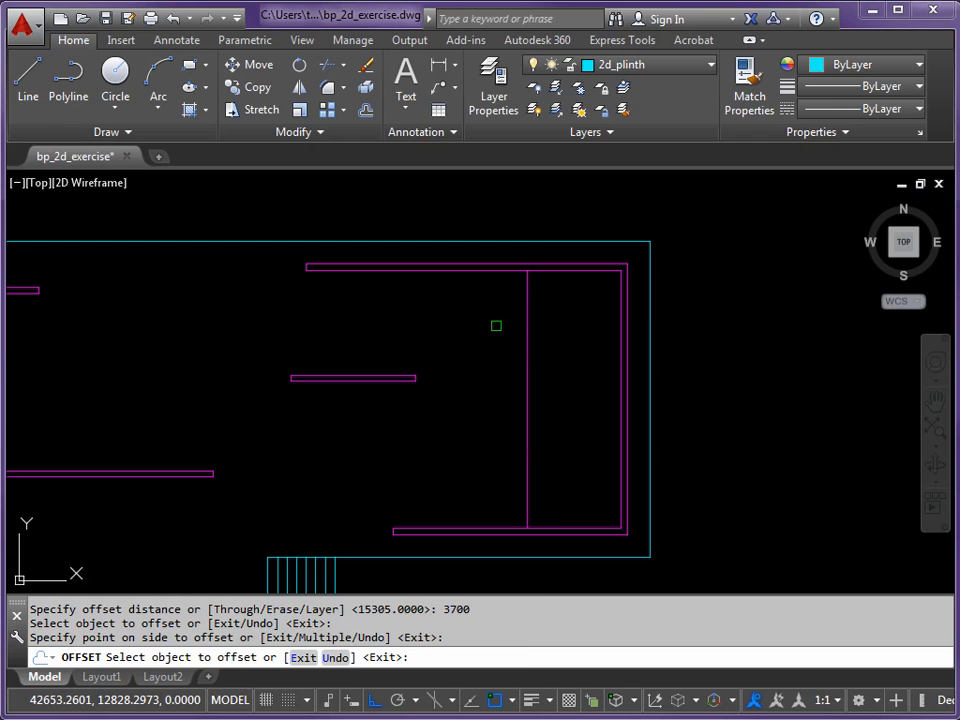
key("Escape")
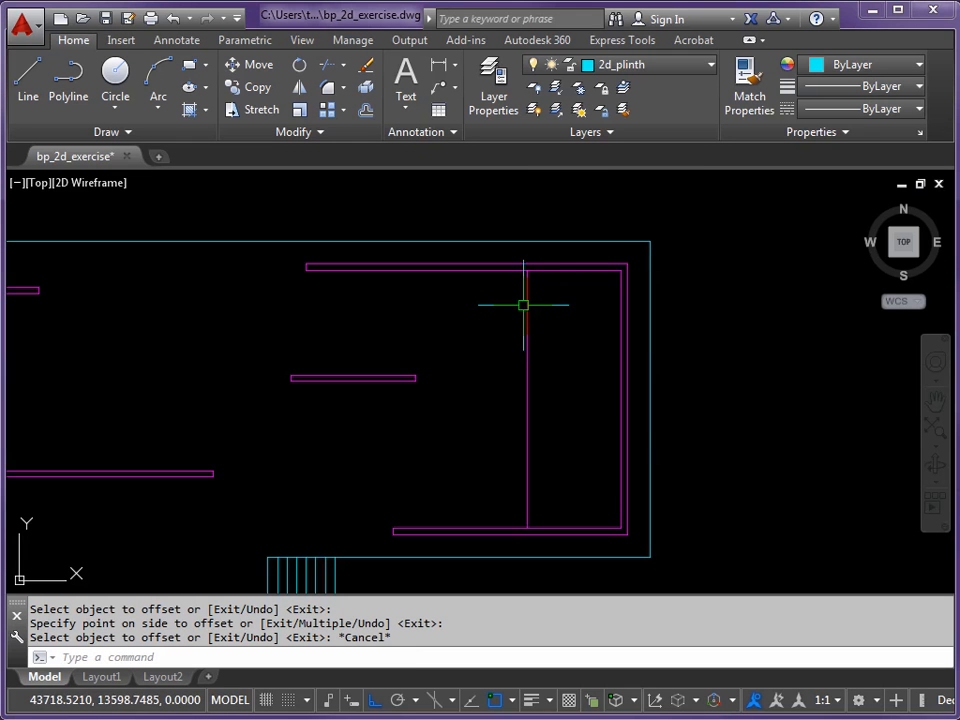
- Match the properties of the north plinth outline onto the 3700 offset line
left_click(749, 93)
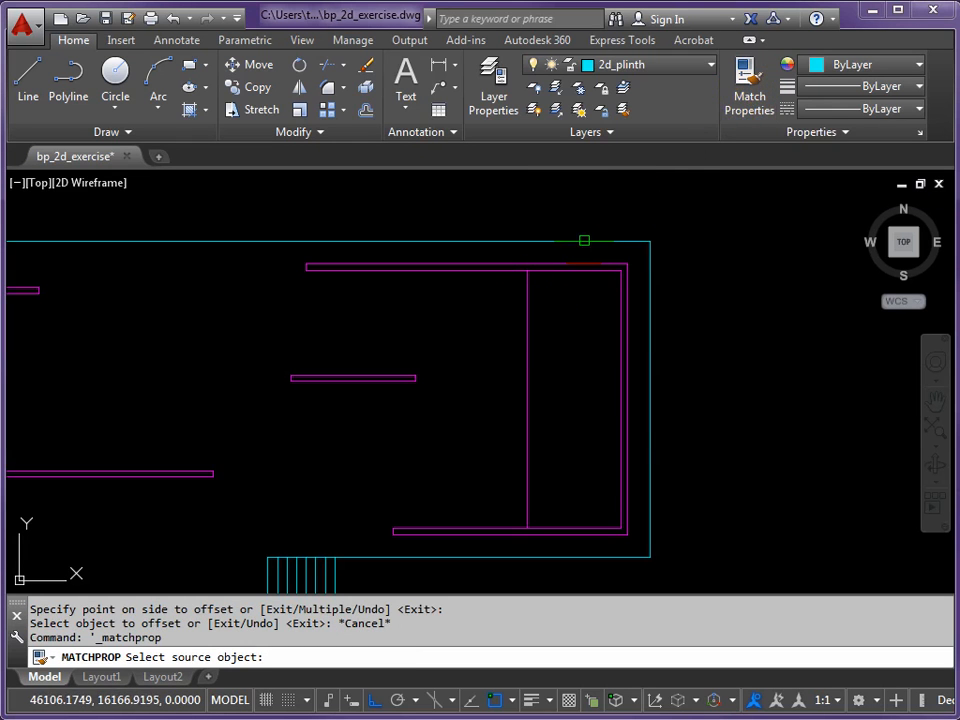
left_click(584, 240)
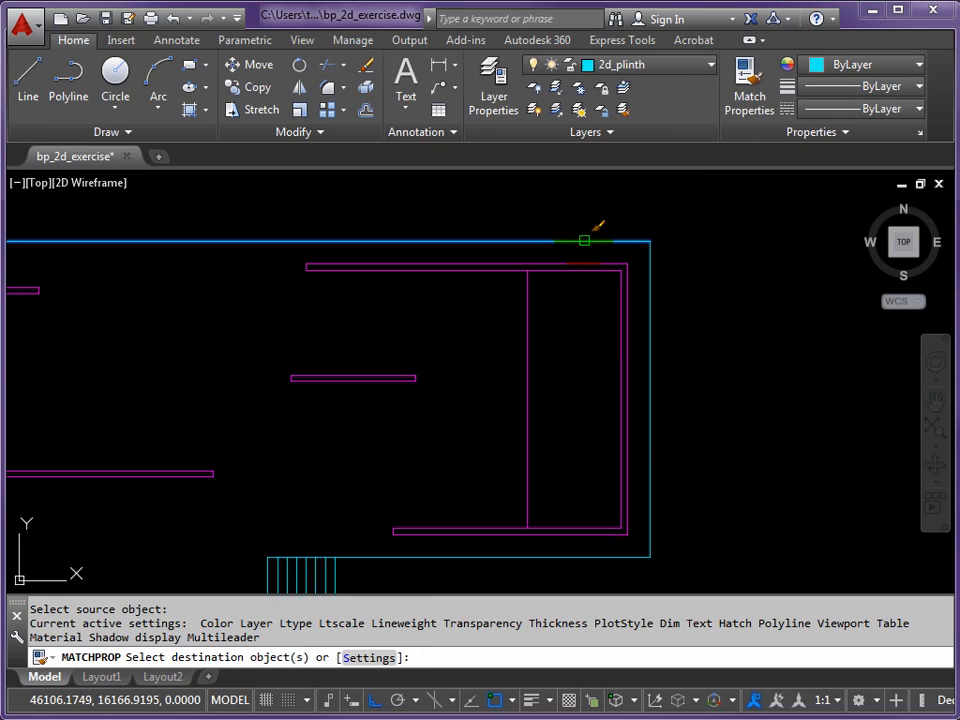
left_click(529, 327)
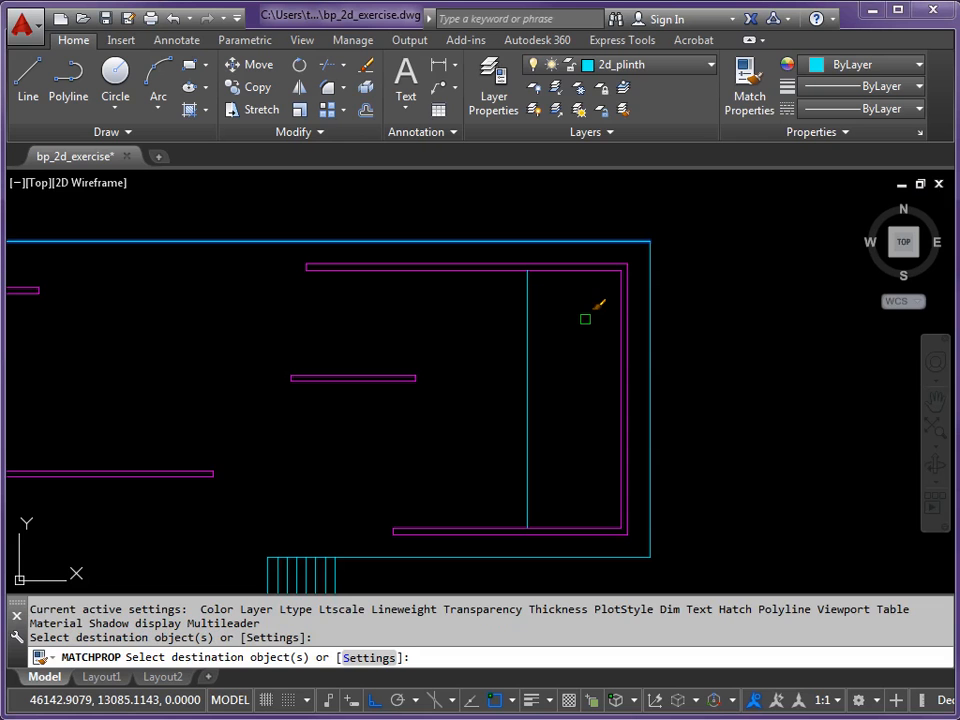
key("Escape")
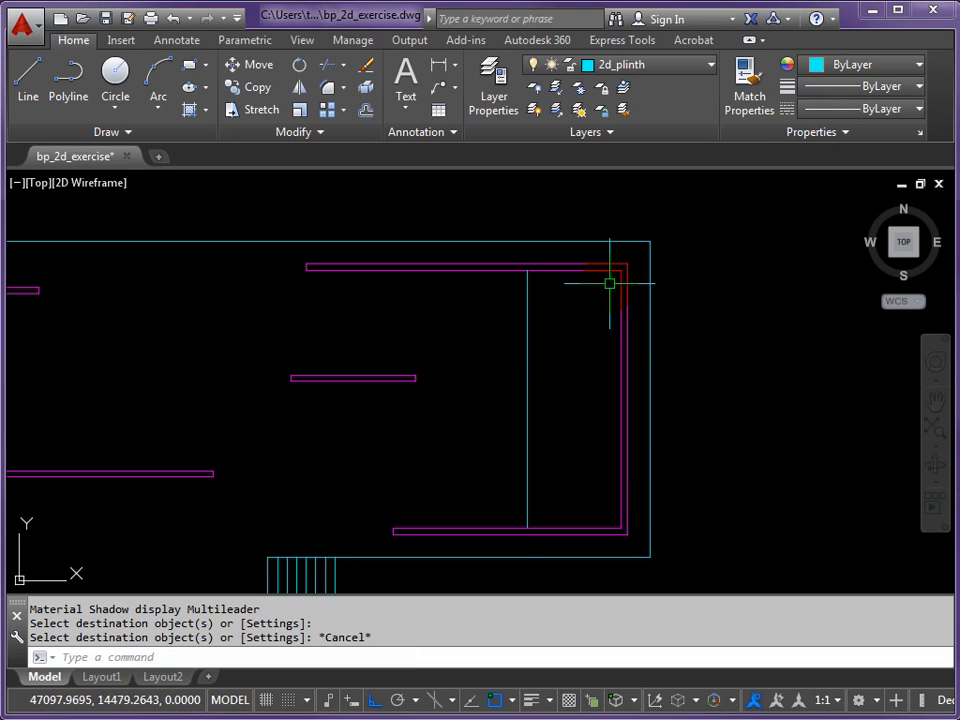
- Offset the inner line of the northeast marble wall southward twice, 750 each time
scroll(610, 283, "up", 3)
middle_click_drag(611, 298, 557, 334)
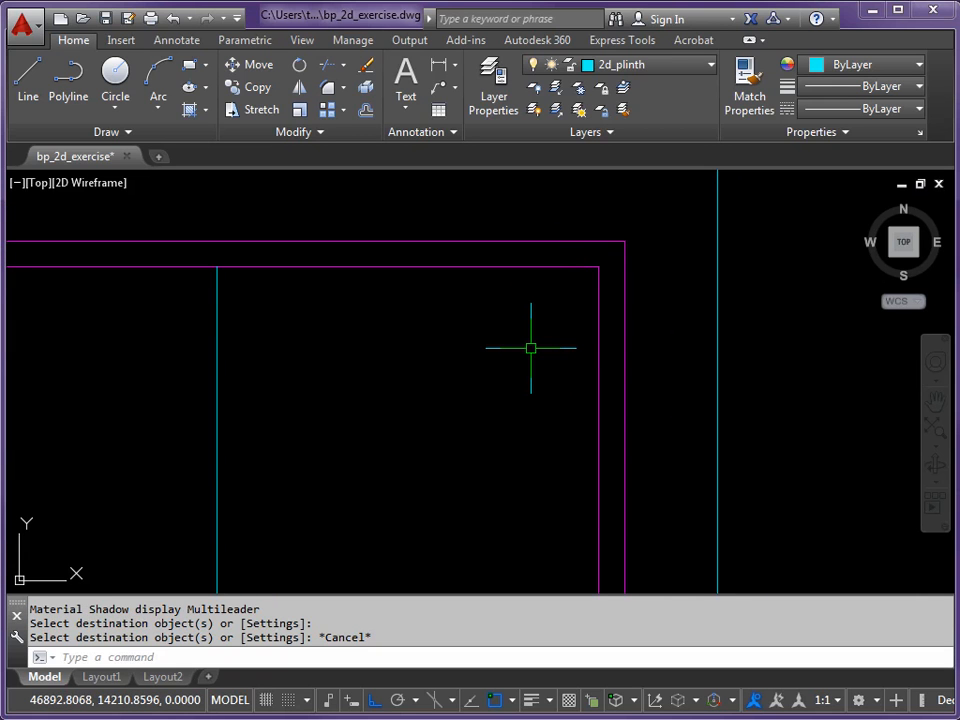
type("o")
key("Return")
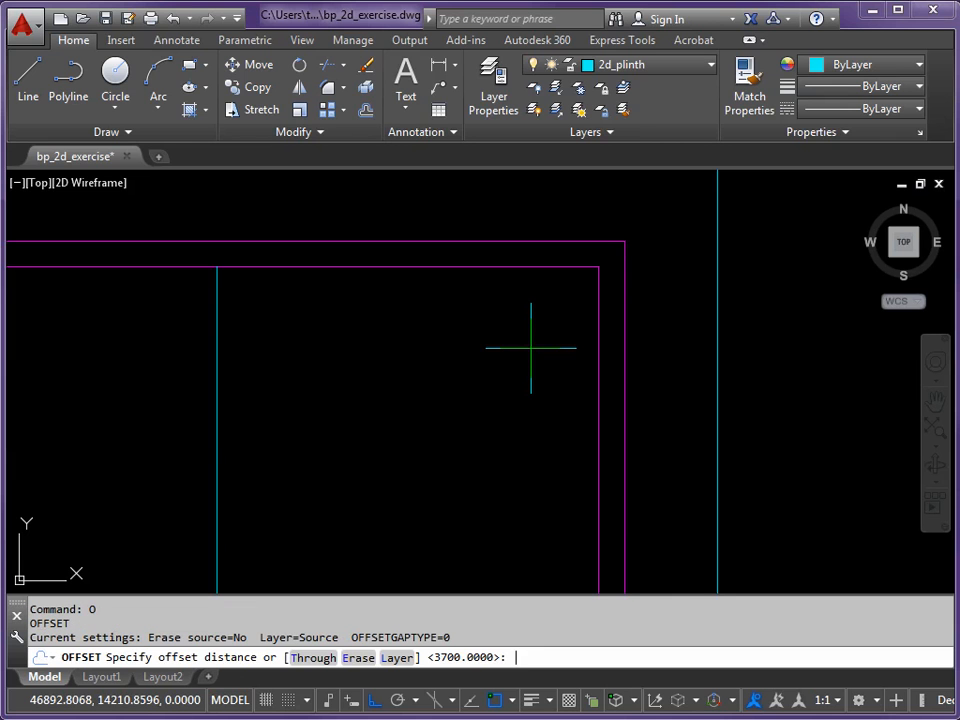
type("750")
key("Return")
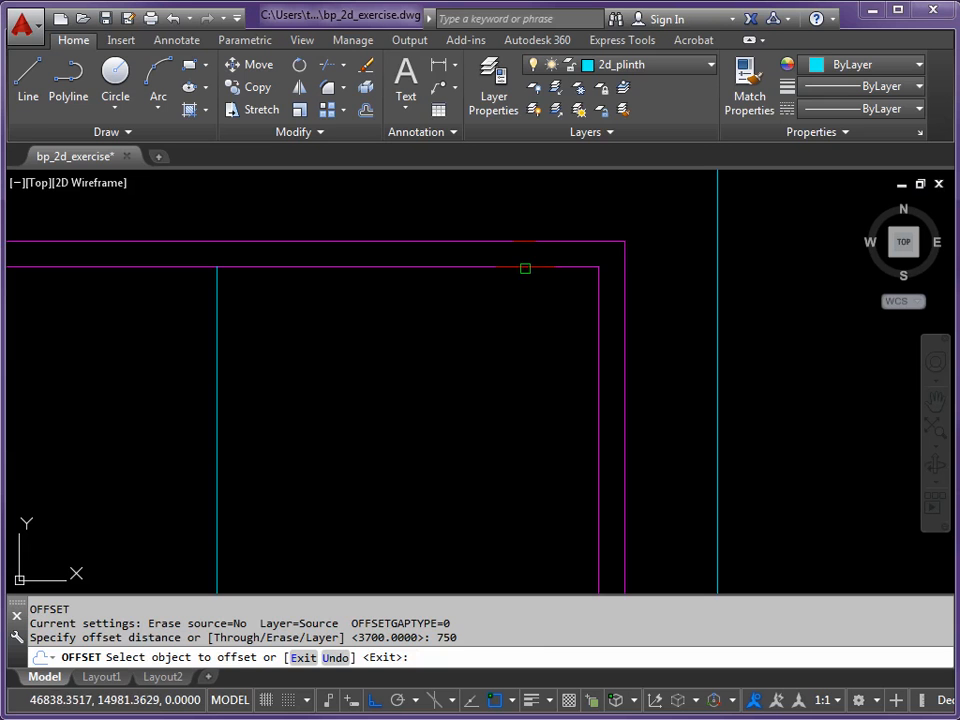
left_click(524, 269)
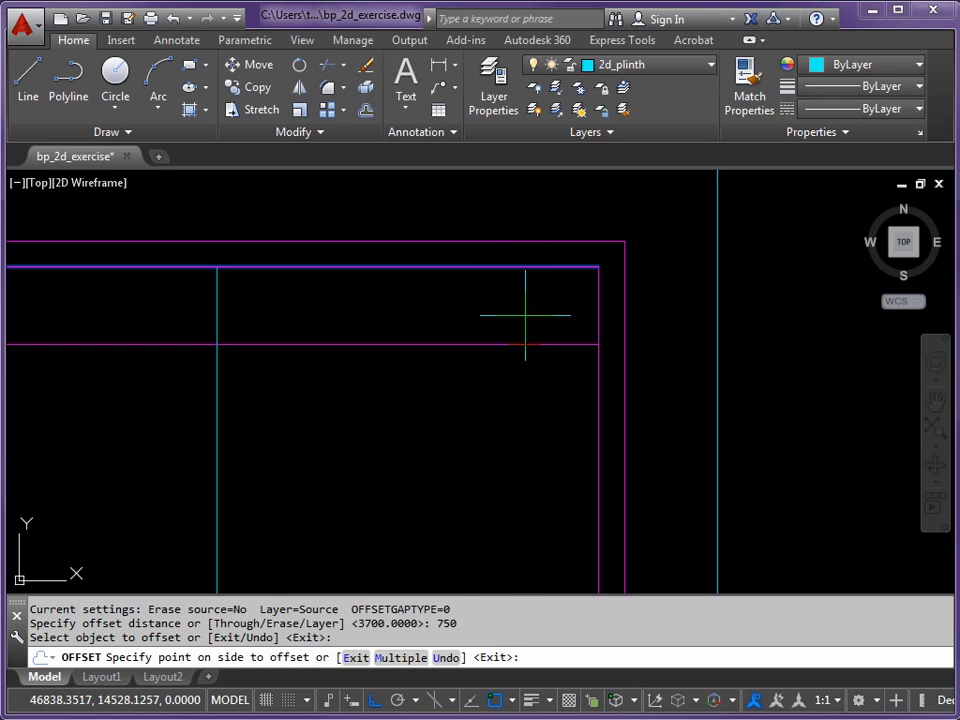
left_click(513, 378)
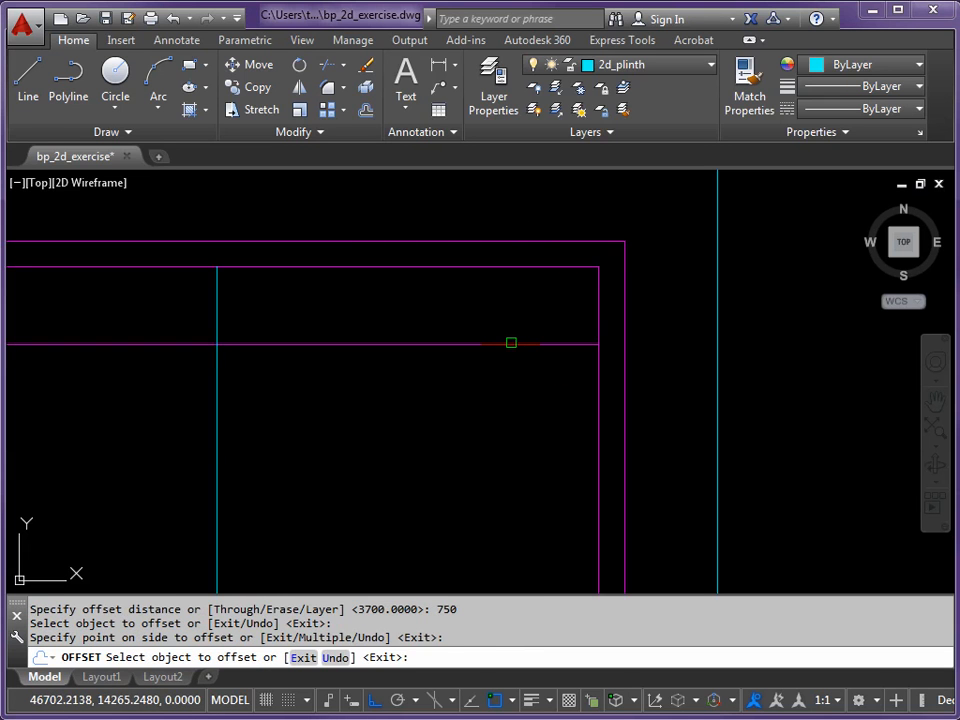
left_click(511, 343)
left_click(515, 455)
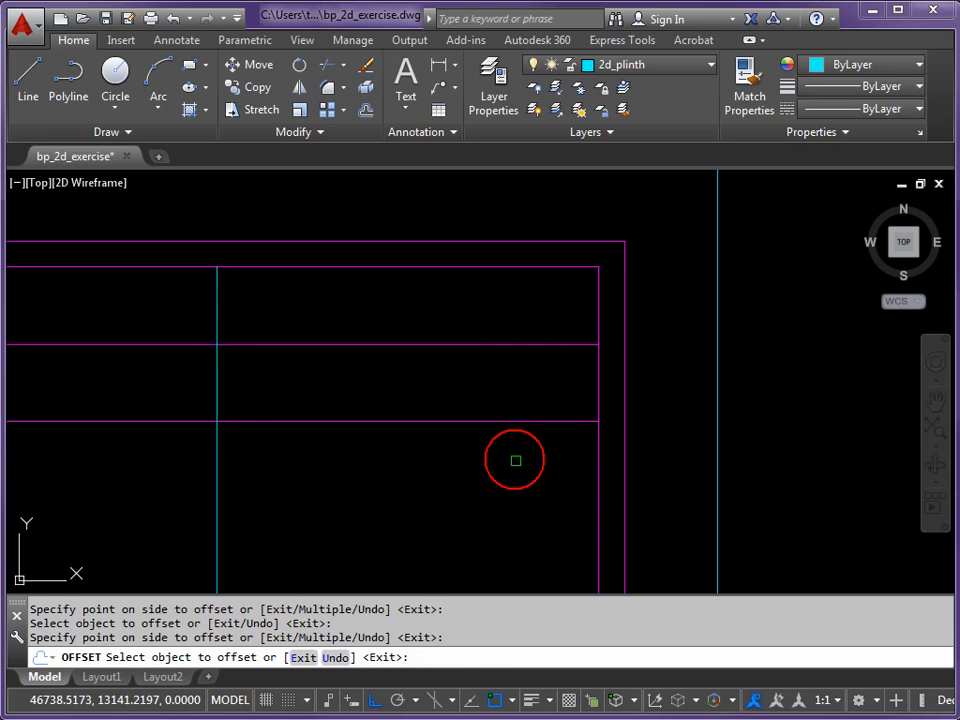
- Offset the inner line of the east marble wall westward twice at the same 750 distance
left_click(598, 456)
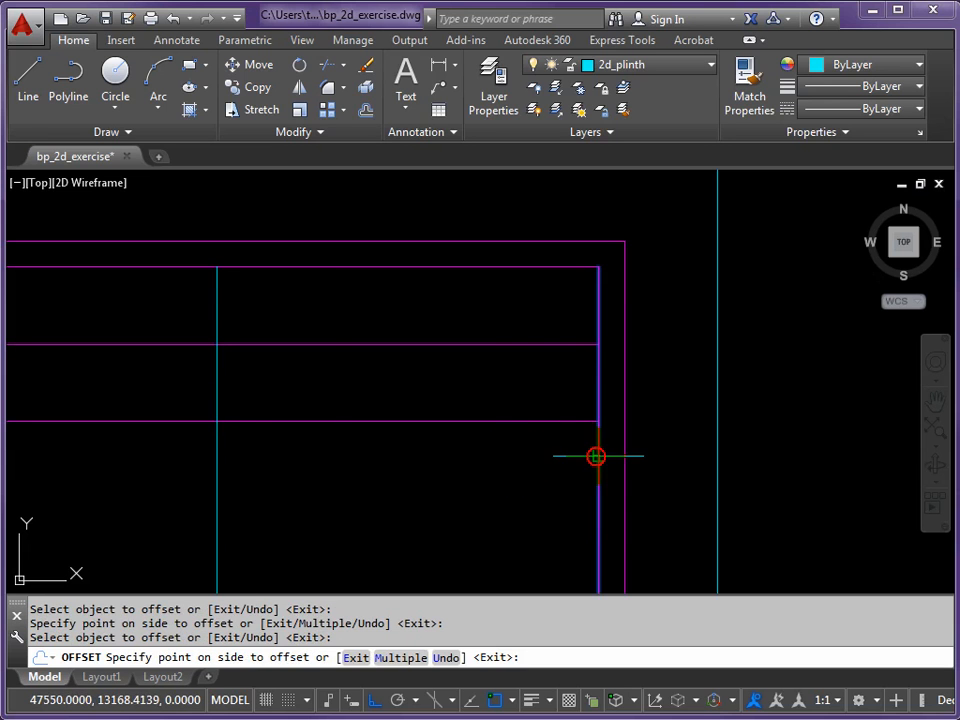
left_click(465, 460)
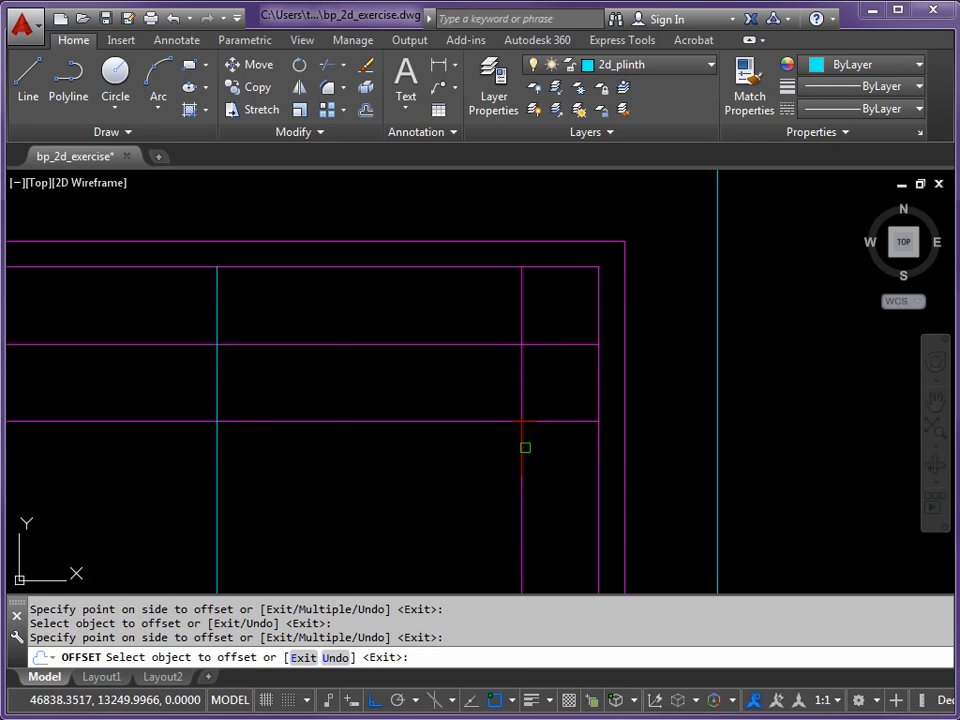
left_click(521, 451)
left_click(385, 455)
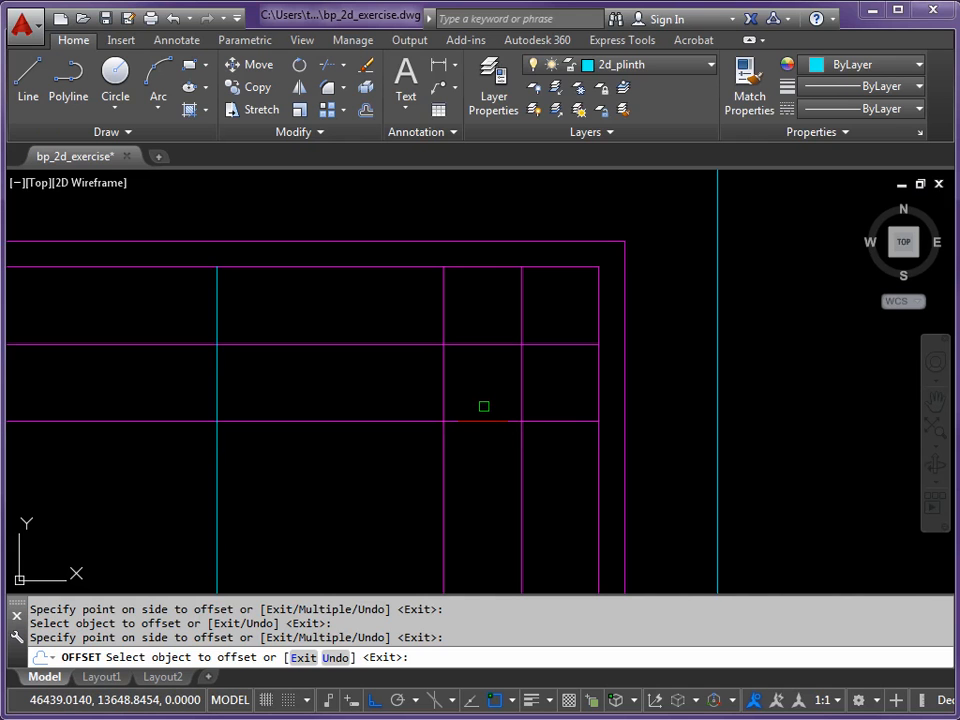
key("Escape")
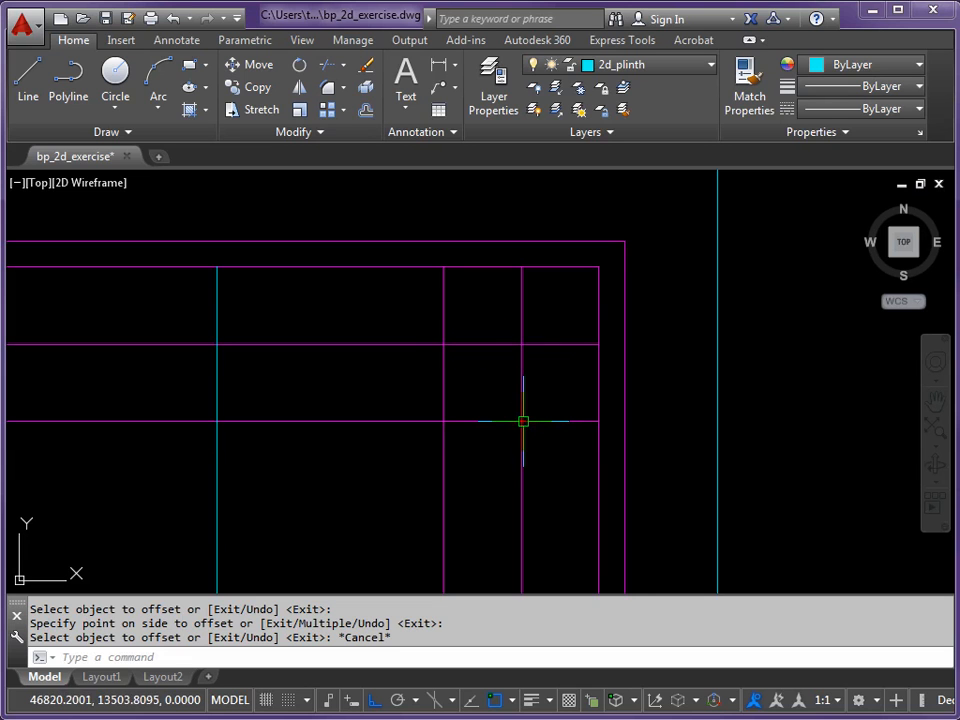
- With the Intersection object snap on, draw a rectangle between the northwest and southeast crossings of the four 750 offset lines
right_click(497, 702)
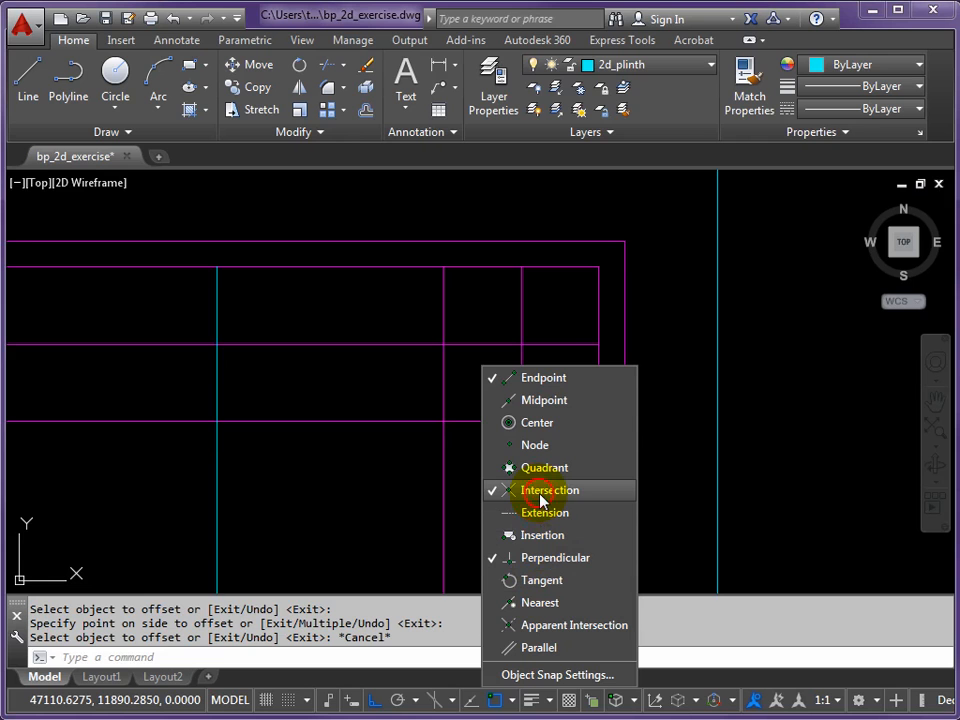
left_click(416, 476)
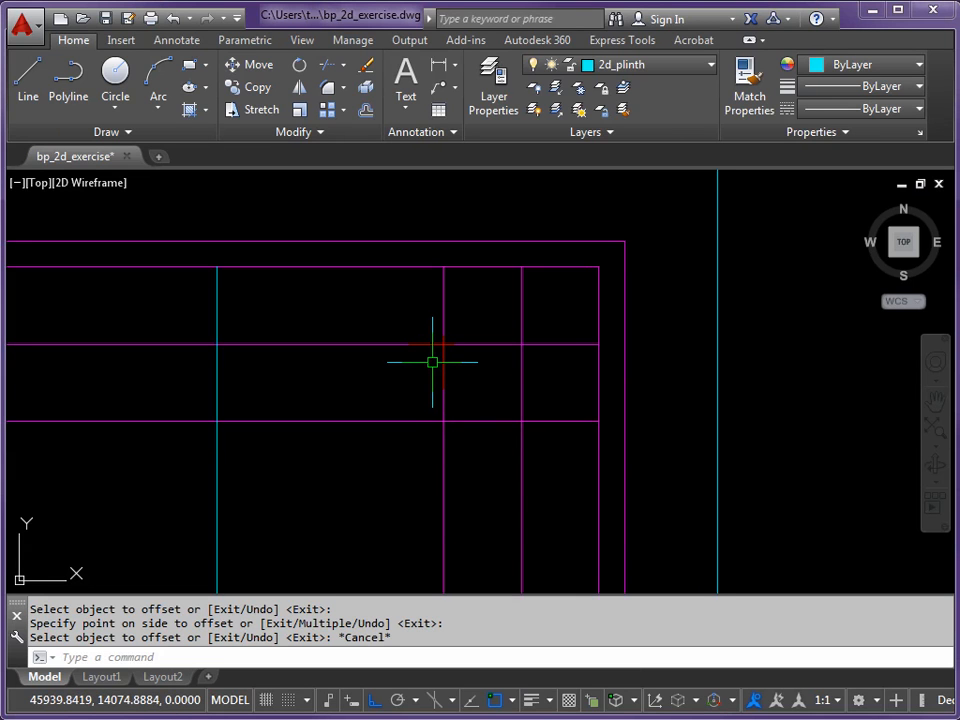
type("RE")
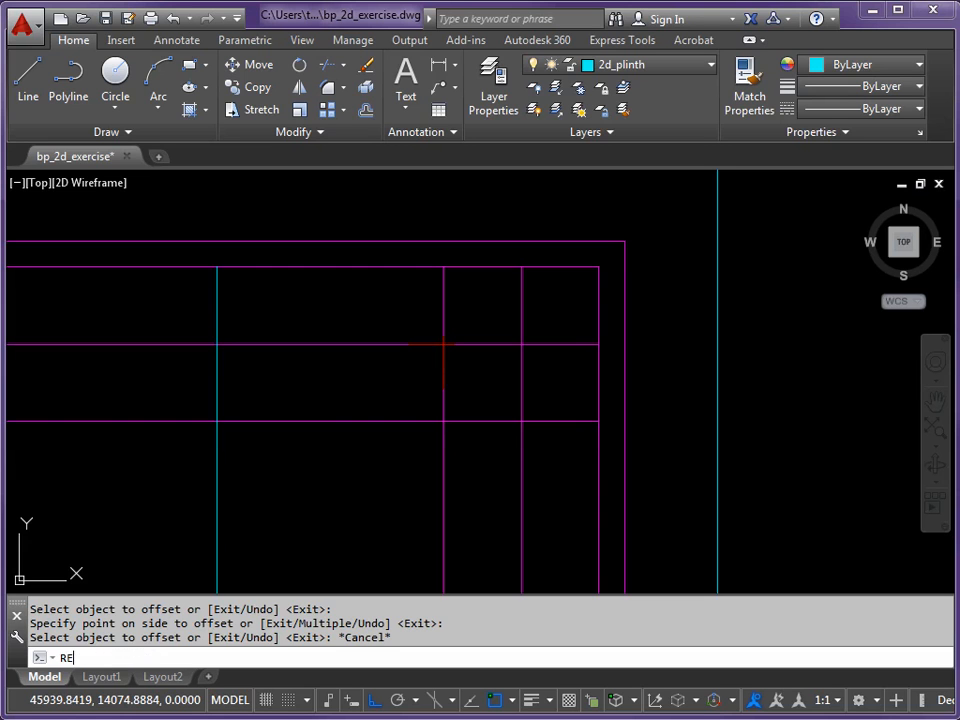
type("C")
key("Return")
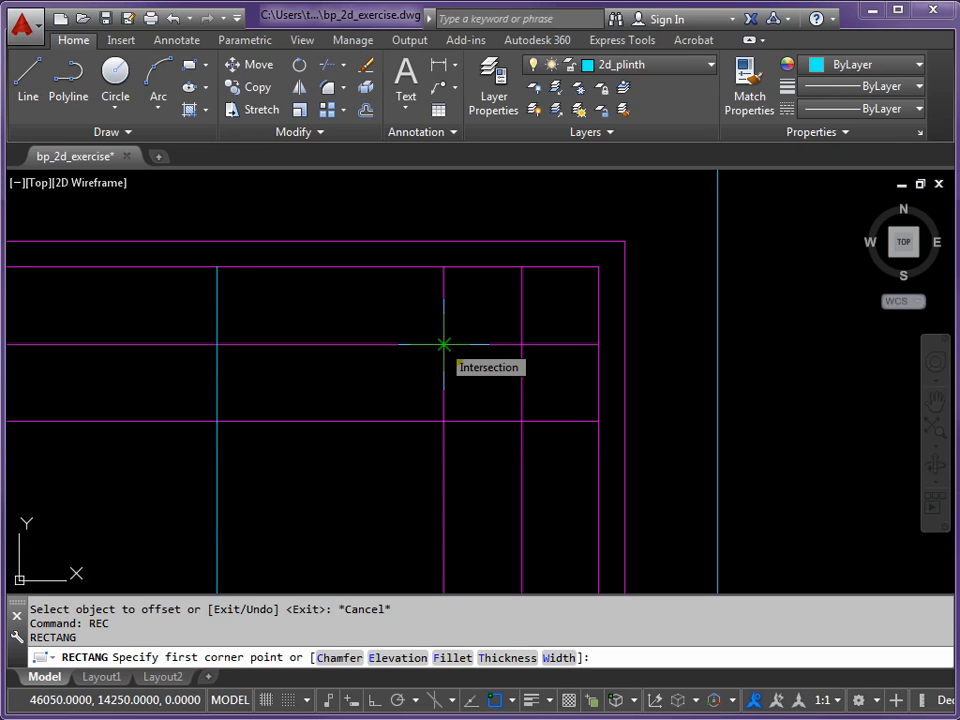
left_click(444, 344)
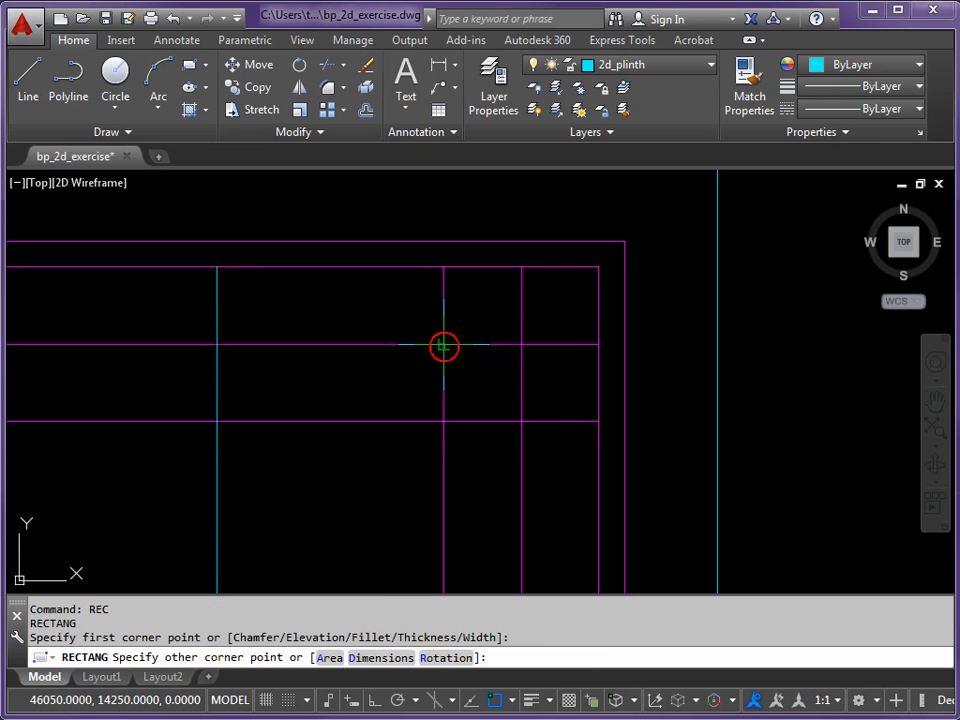
left_click(521, 421)
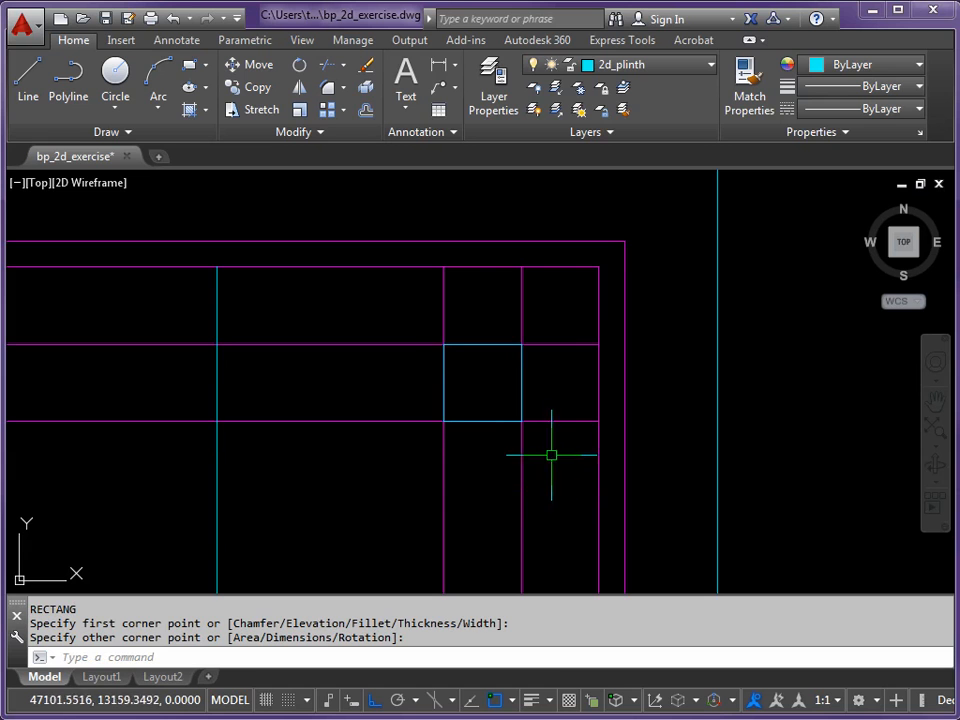
left_click(521, 395)
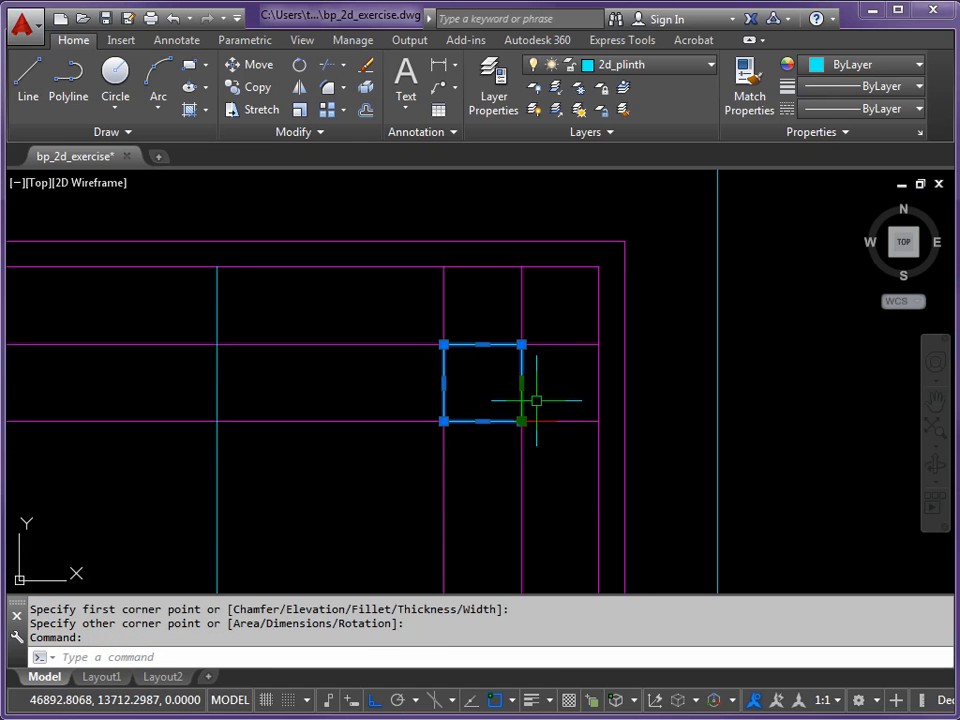
key("Escape")
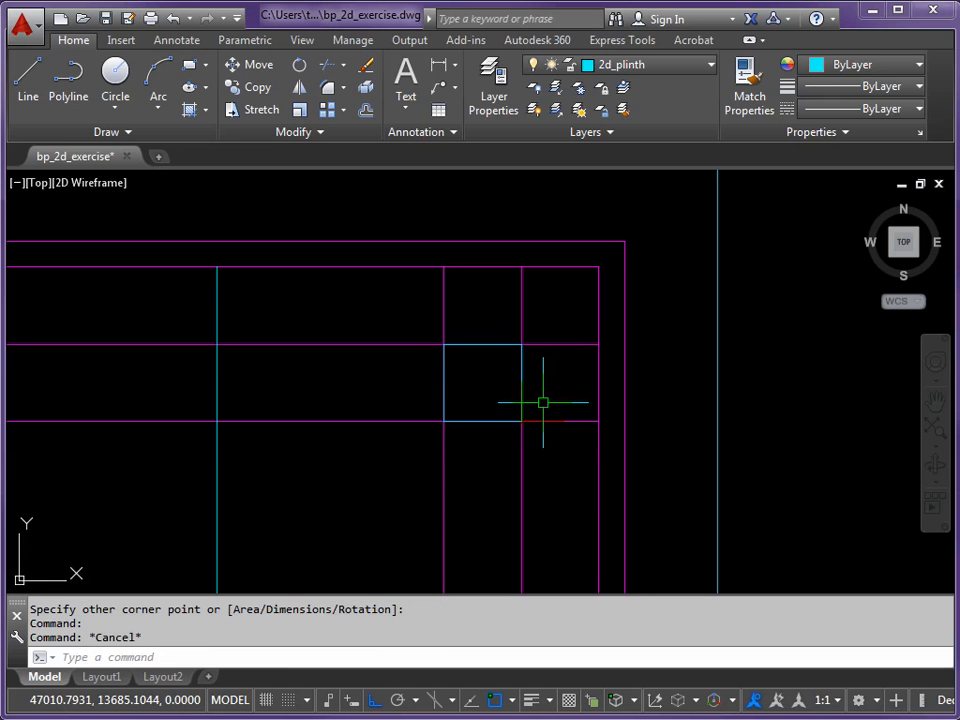
- Delete the two horizontal and two vertical 750 offset lines around the small rectangle
left_click(553, 421)
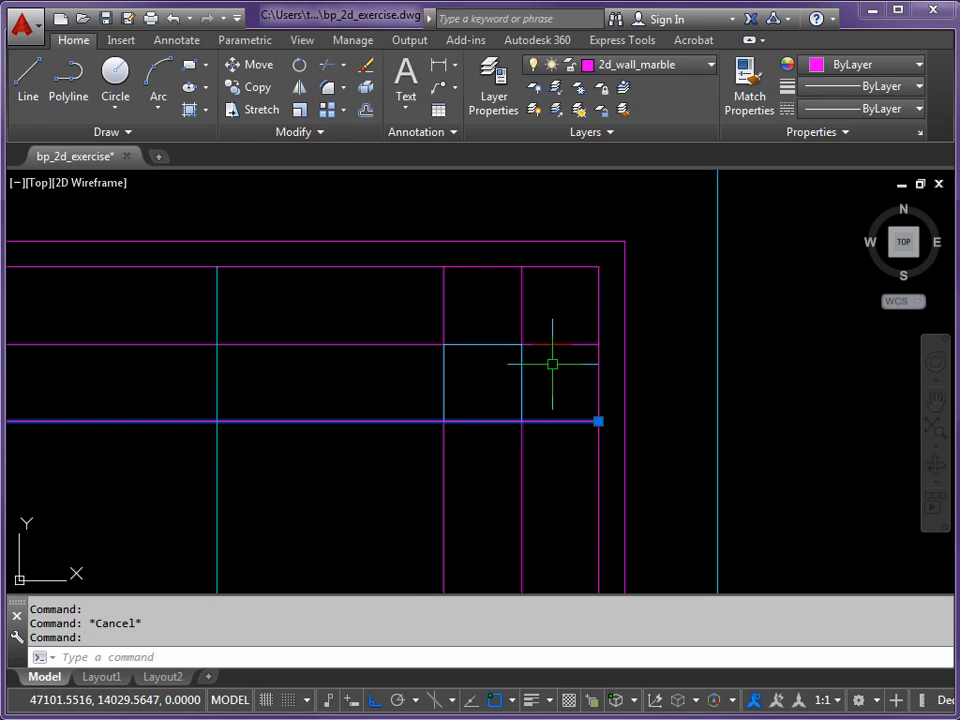
left_click(553, 343)
left_click(521, 307)
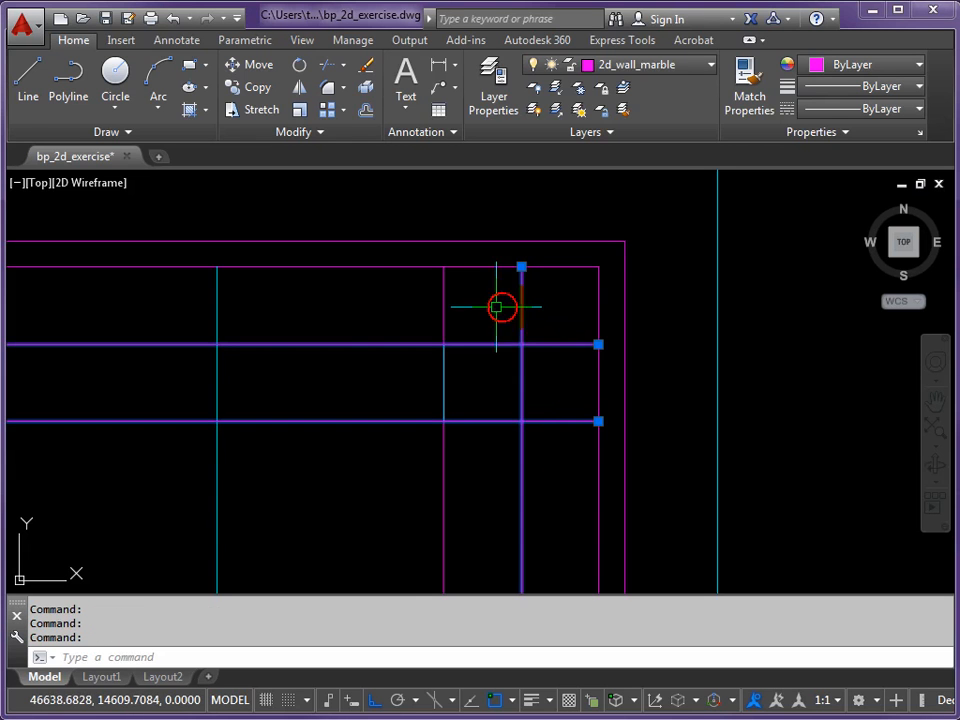
left_click(443, 306)
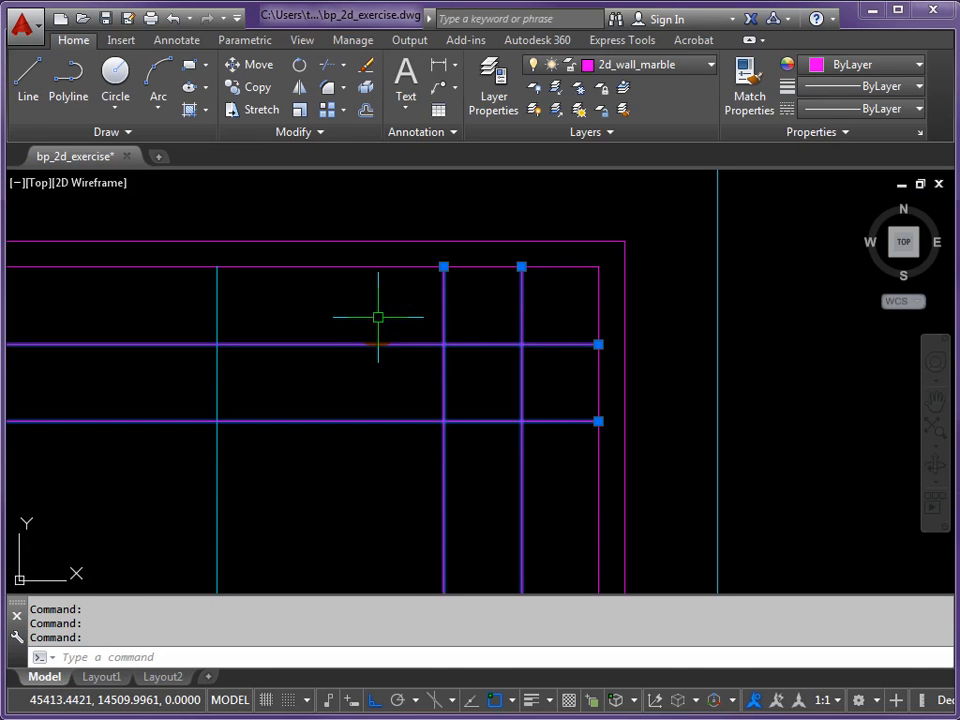
key("Delete")
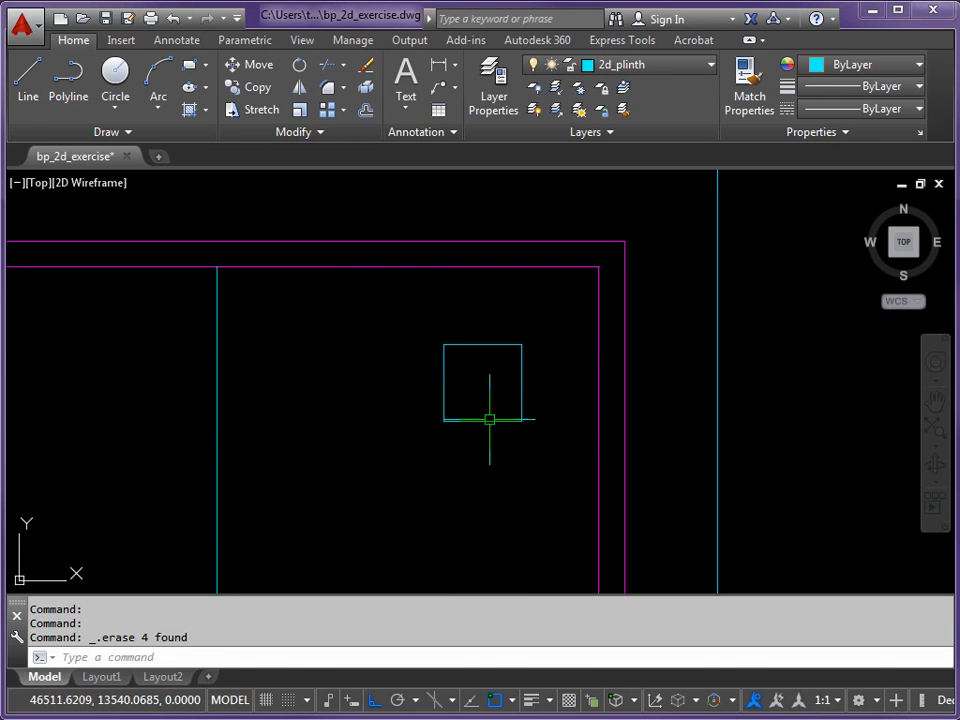
- Save the finished plinth plan in the existing bp_2d_exercise.dwg file
middle_click(410, 402)
middle_click(410, 402)
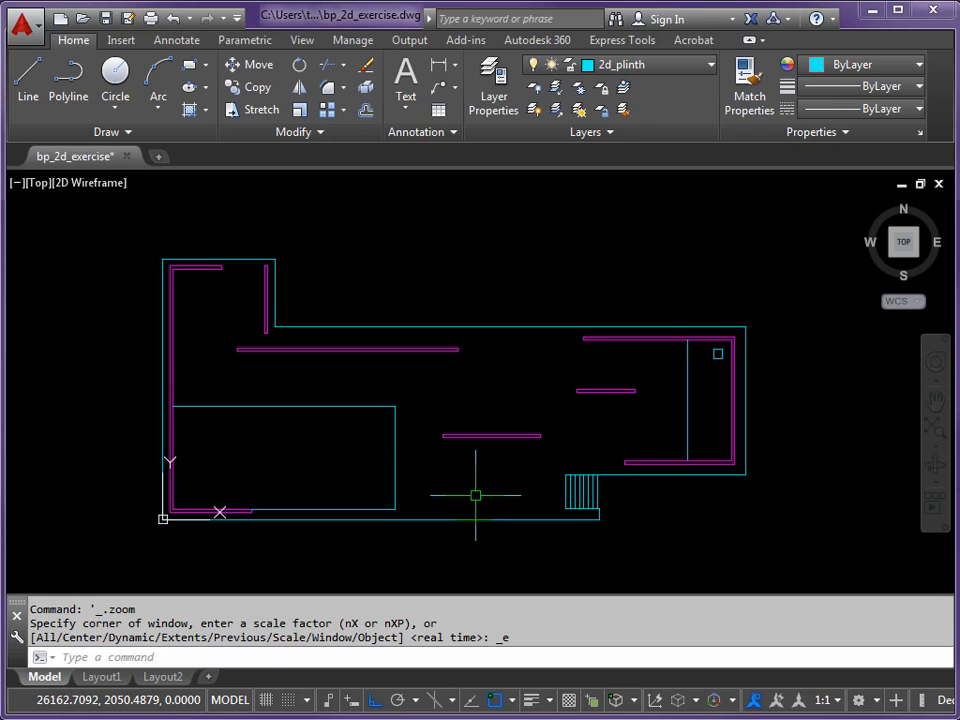
left_click(107, 20)
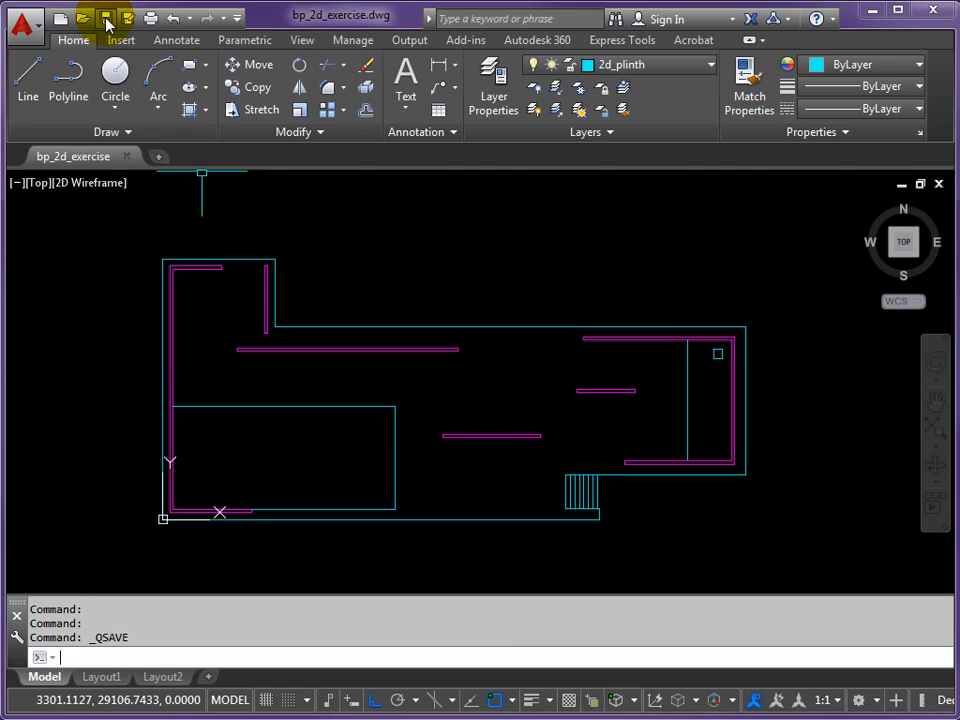